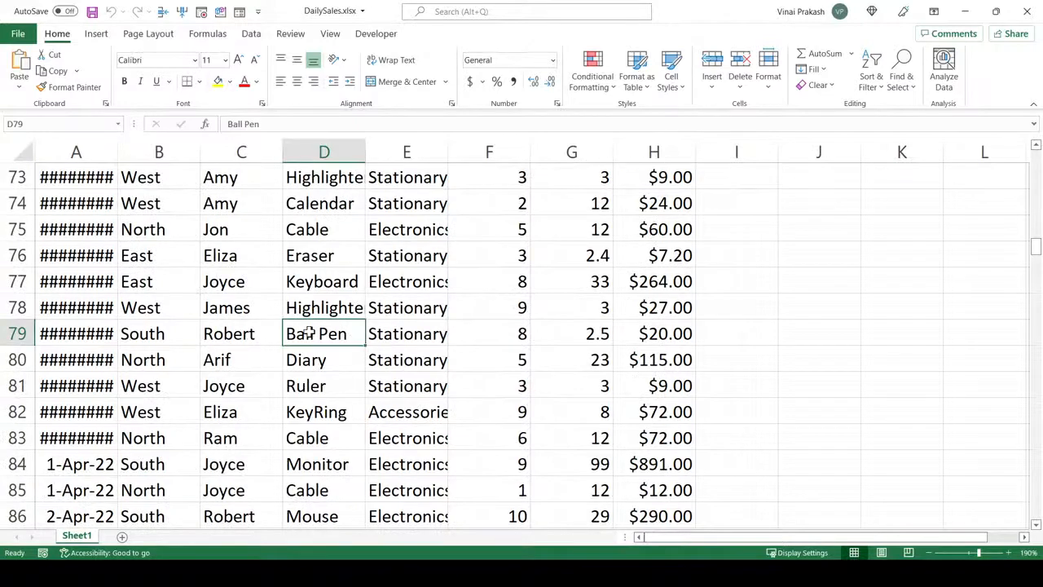
# Step: Review the daily sales records from the last row back up to the column headers
pyautogui.hotkey('ctrl', 'Down')
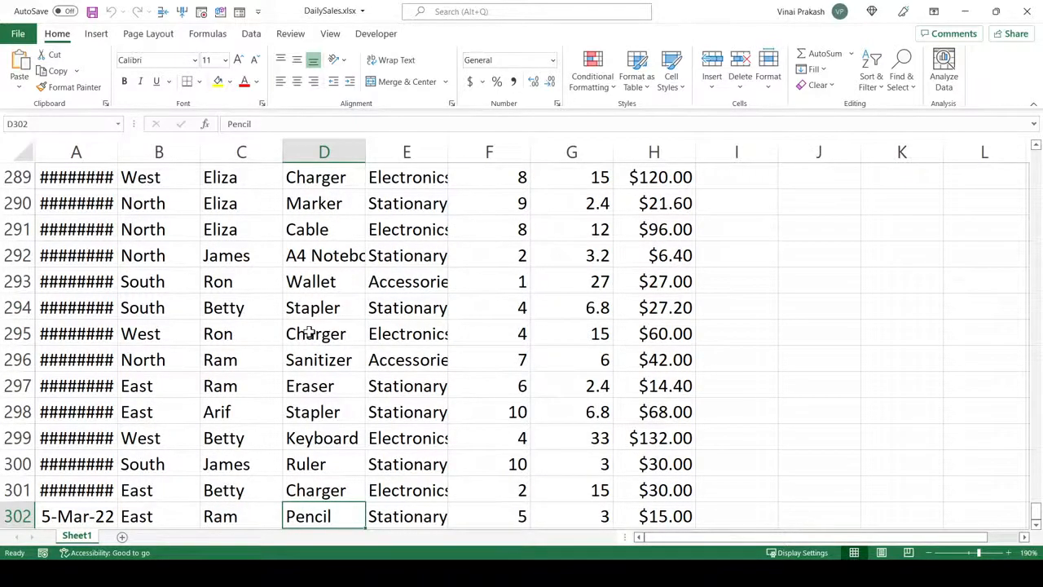
pyautogui.scroll(13, 424, 377)
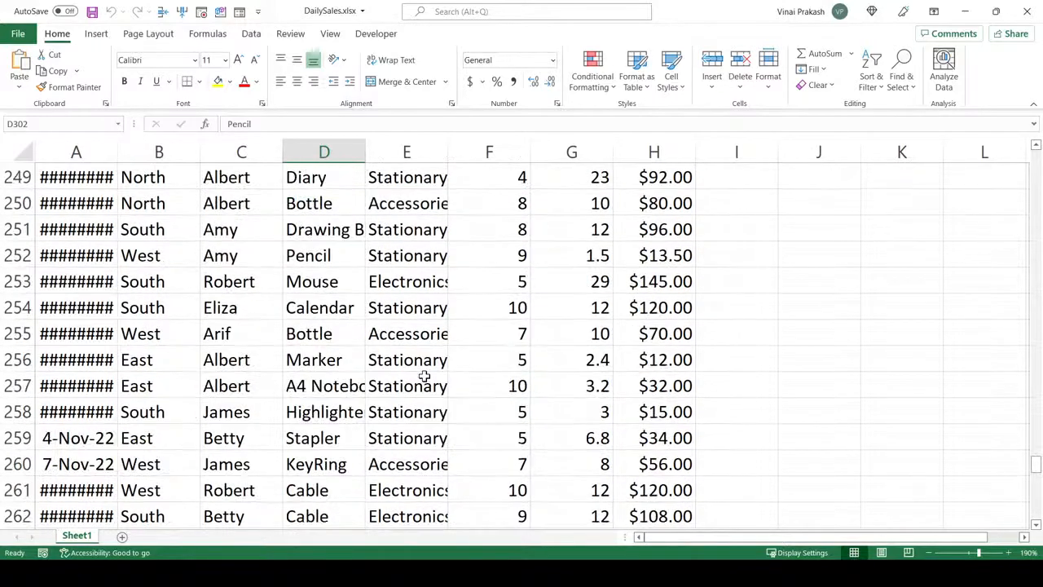
pyautogui.scroll(3, 424, 377)
pyautogui.scroll(16, 424, 377)
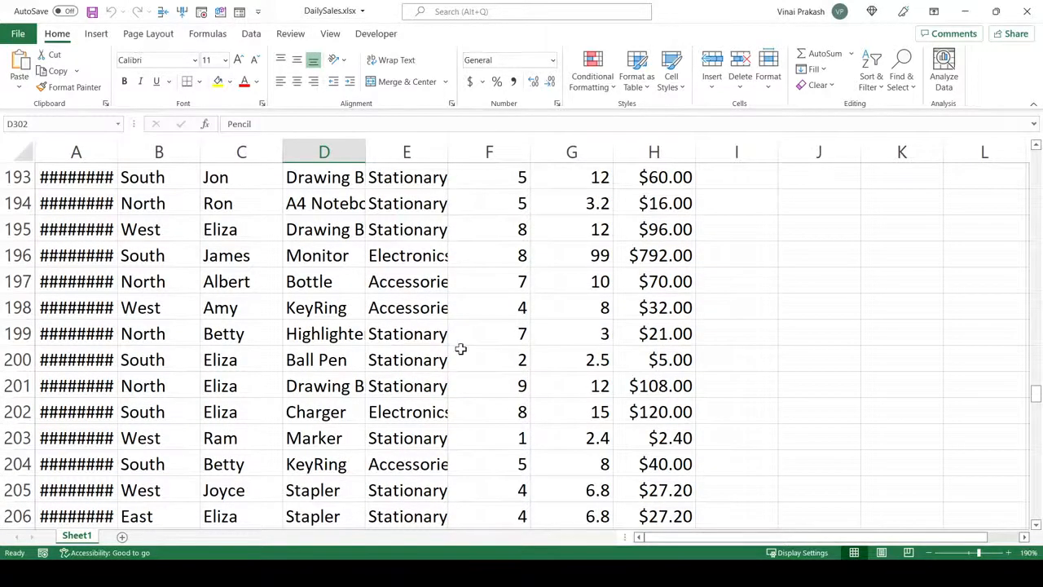
pyautogui.scroll(19, 896, 238)
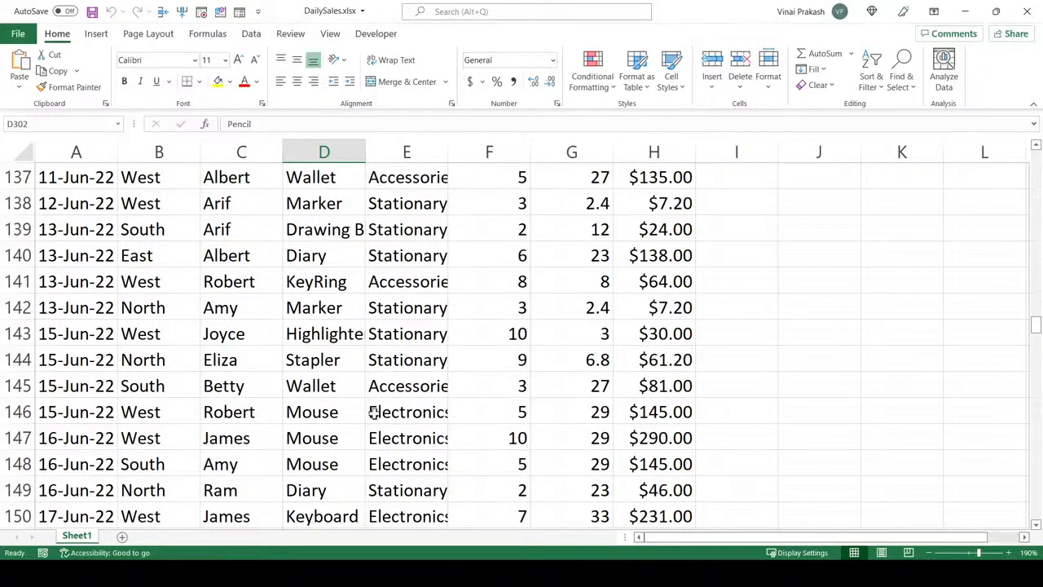
pyautogui.scroll(20, 326, 333)
pyautogui.click(325, 333)
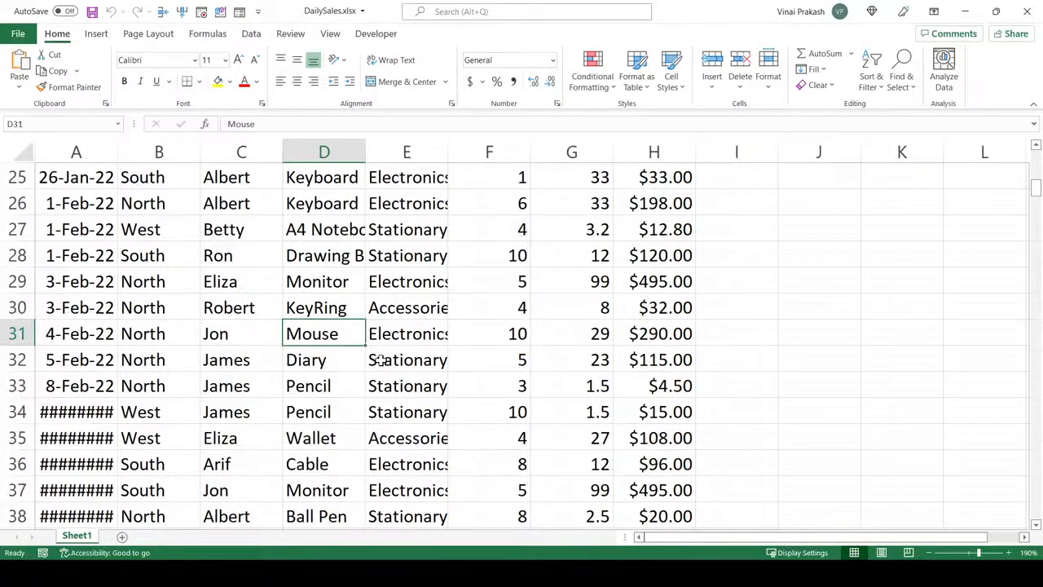
pyautogui.scroll(8, 371, 354)
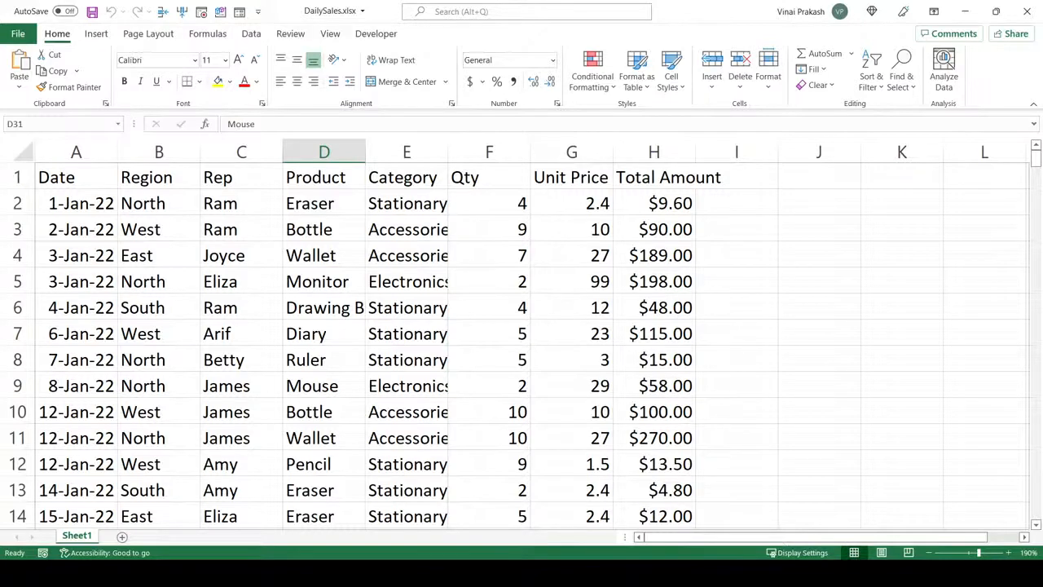
# Step: Convert the whole daily sales range, including its header row, into a table
pyautogui.hotkey('alt', 'Tab')
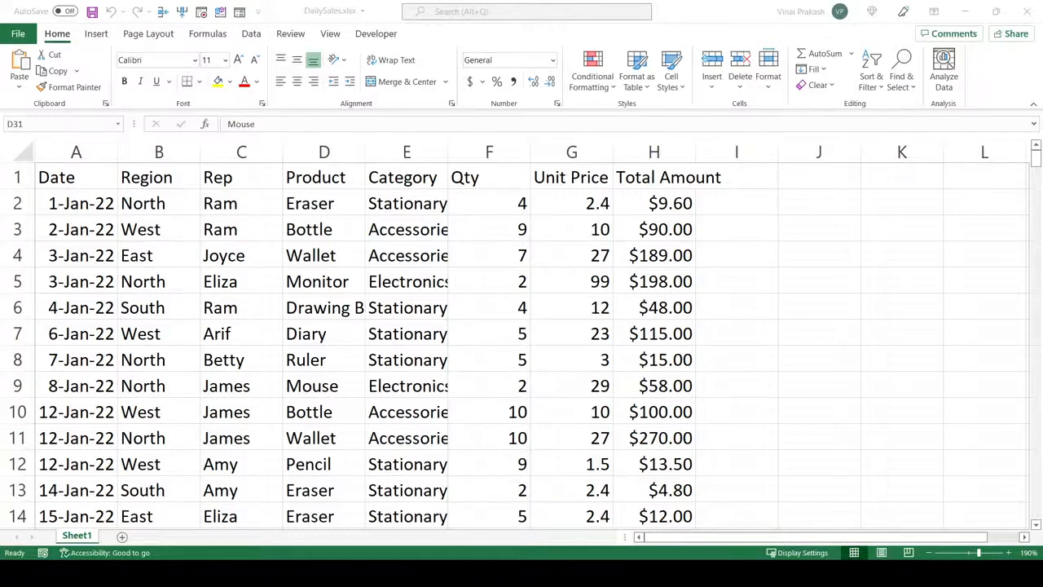
pyautogui.click(280, 274)
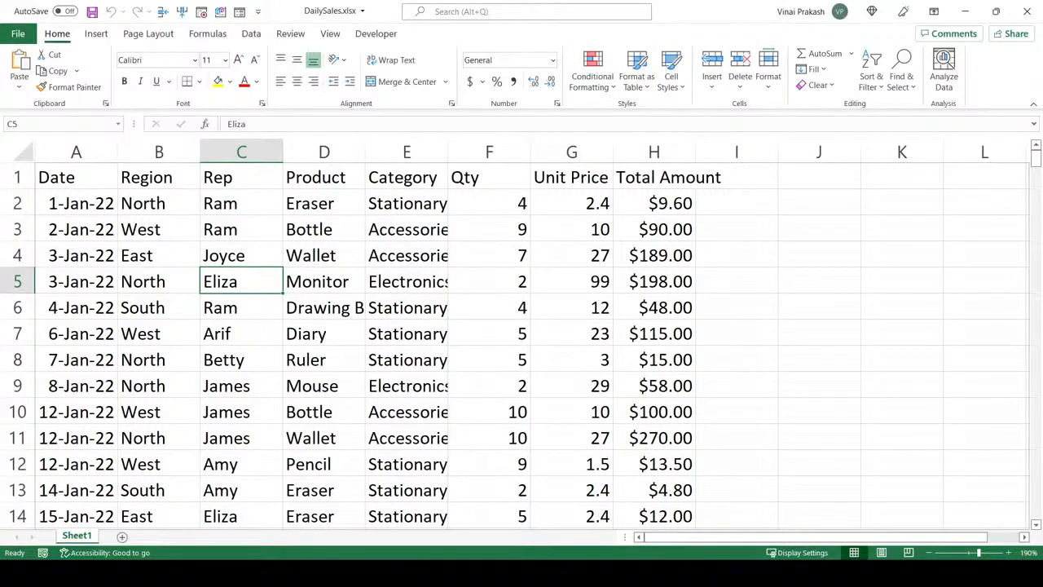
pyautogui.click(410, 291)
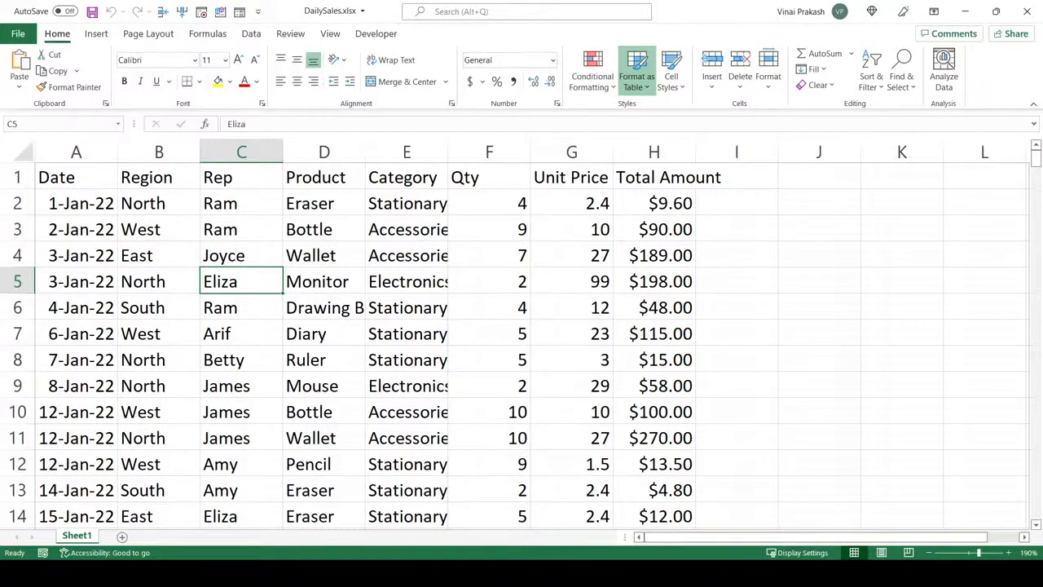
pyautogui.click(702, 310)
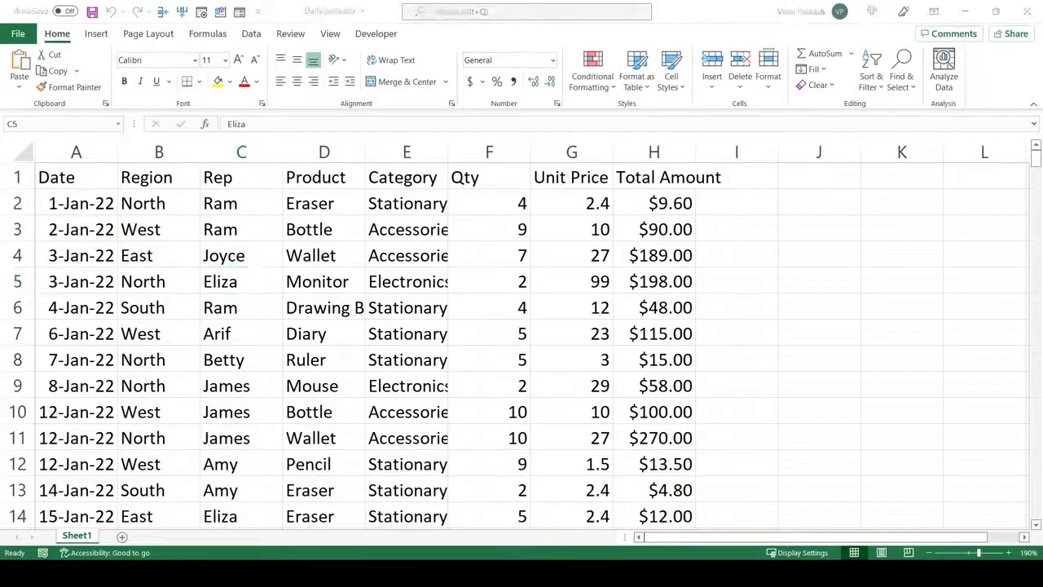
pyautogui.click(430, 325)
pyautogui.click(633, 88)
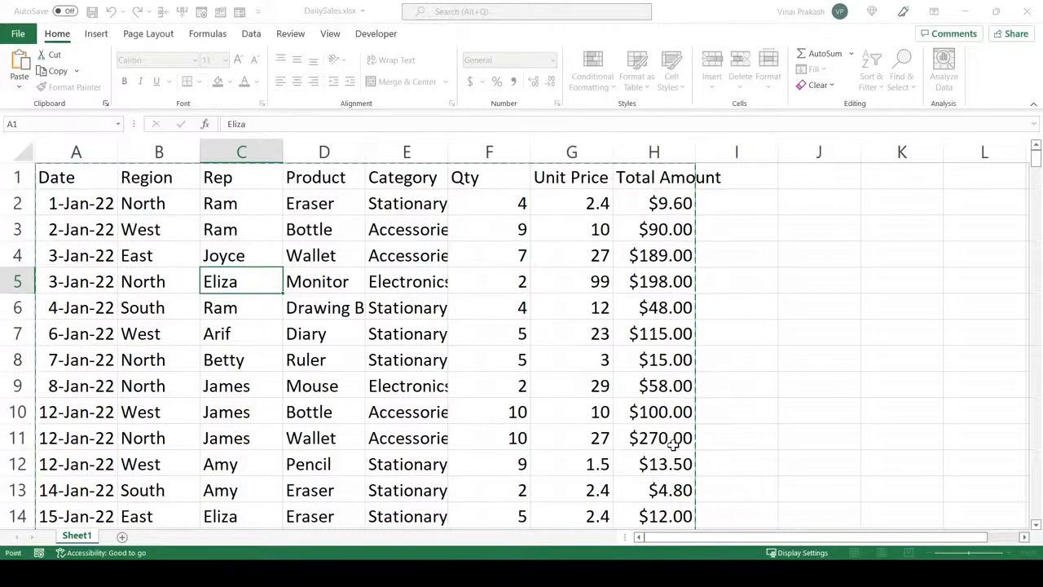
pyautogui.scroll(-5, 668, 440)
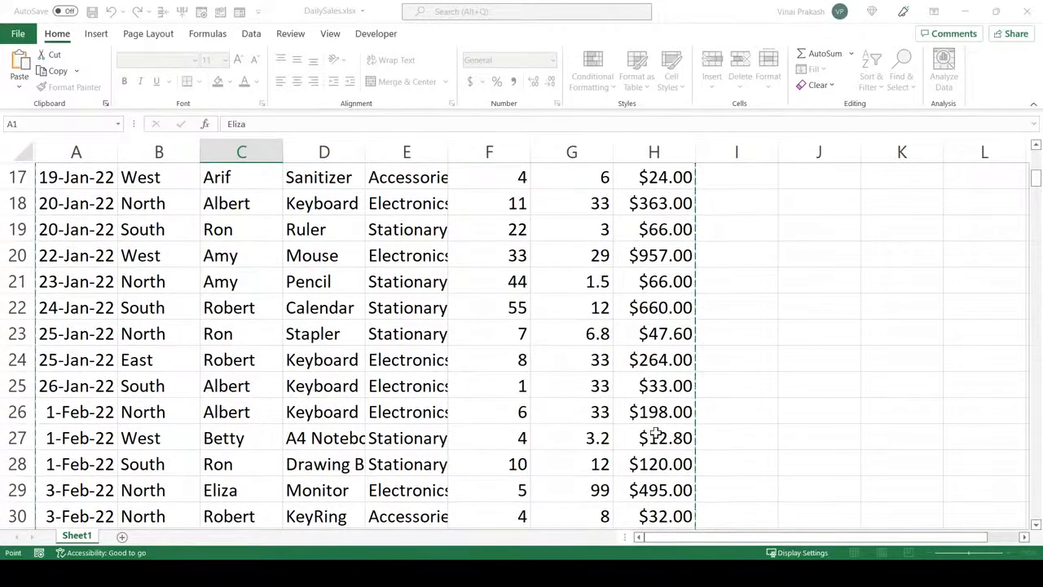
pyautogui.scroll(-8, 659, 431)
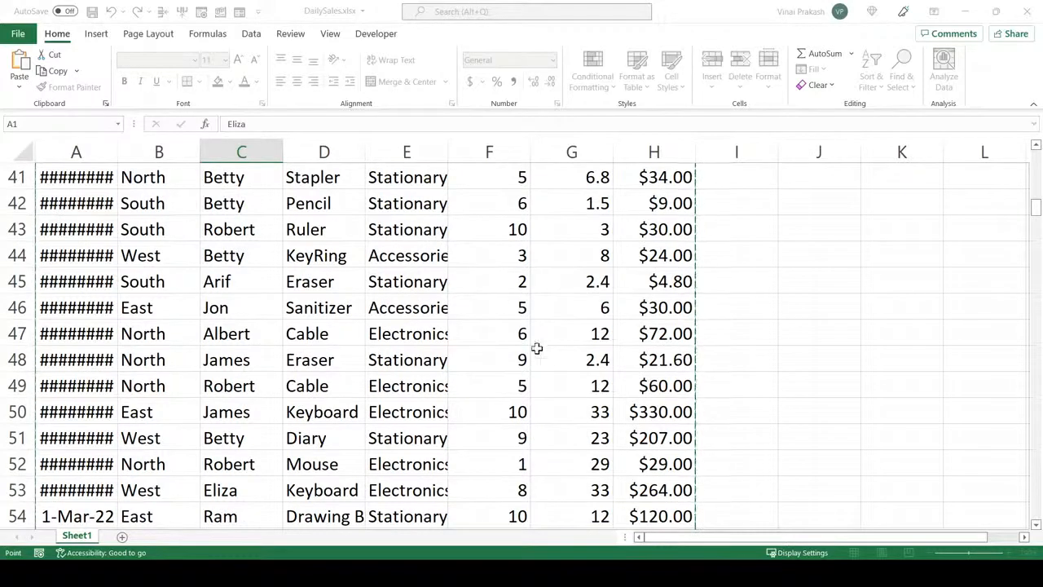
pyautogui.scroll(13, 332, 198)
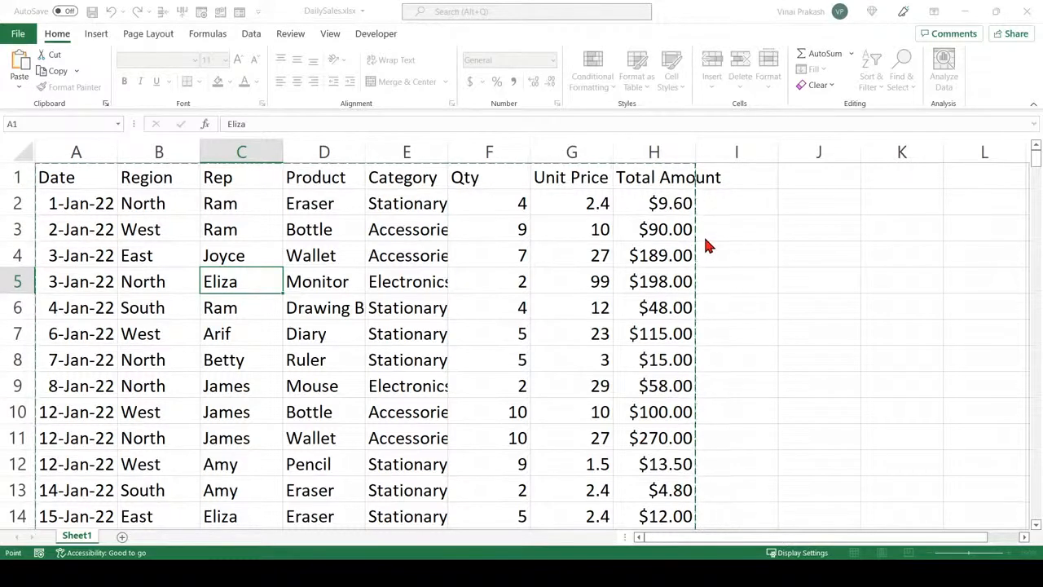
pyautogui.press('Return')
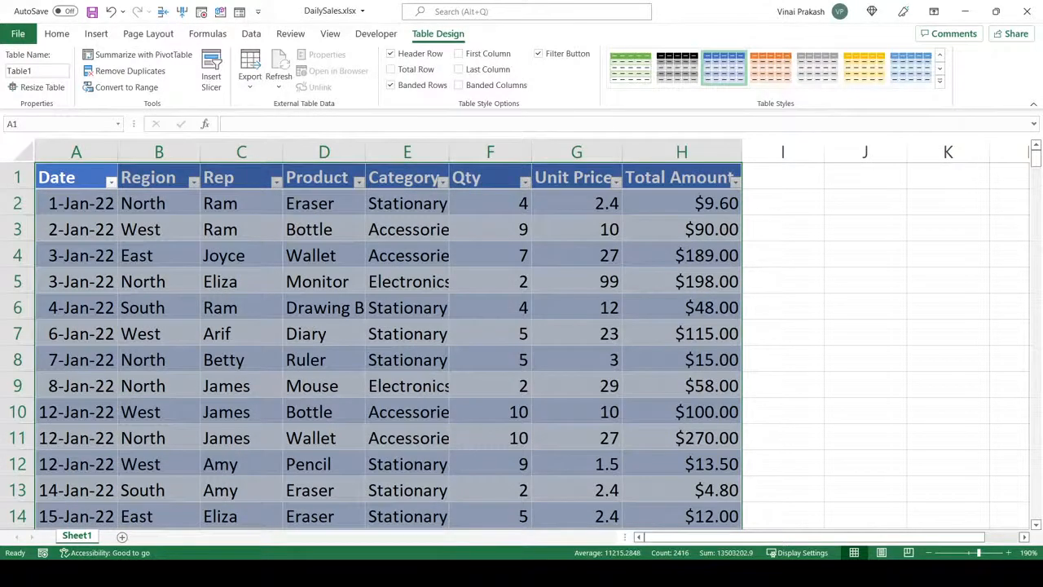
# Step: Apply the green banded style with a solid green header to the sales table and deselect the table
pyautogui.hotkey('alt', 'Tab')
pyautogui.click(638, 75)
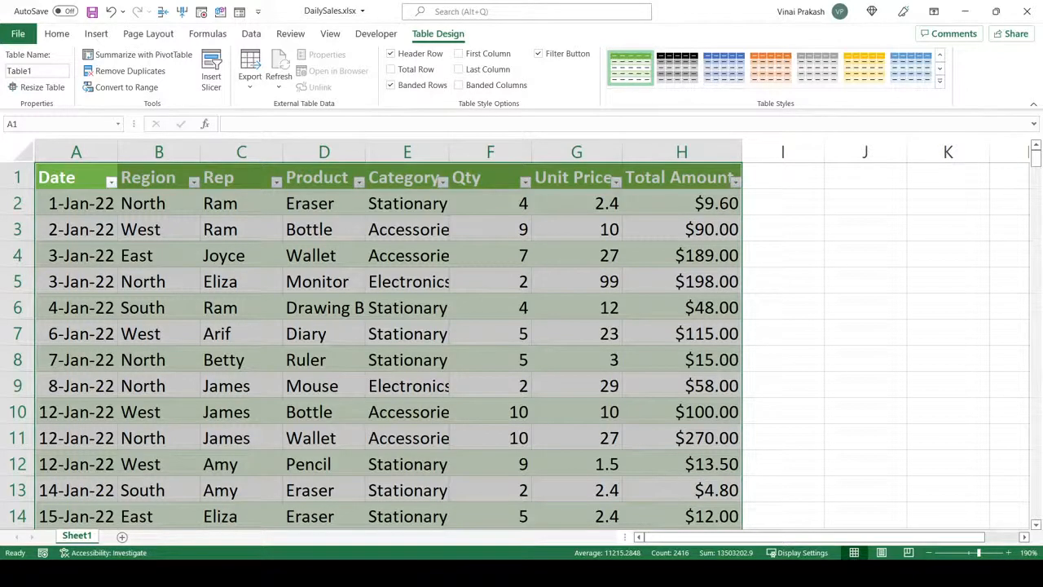
pyautogui.hotkey('alt', 'Tab')
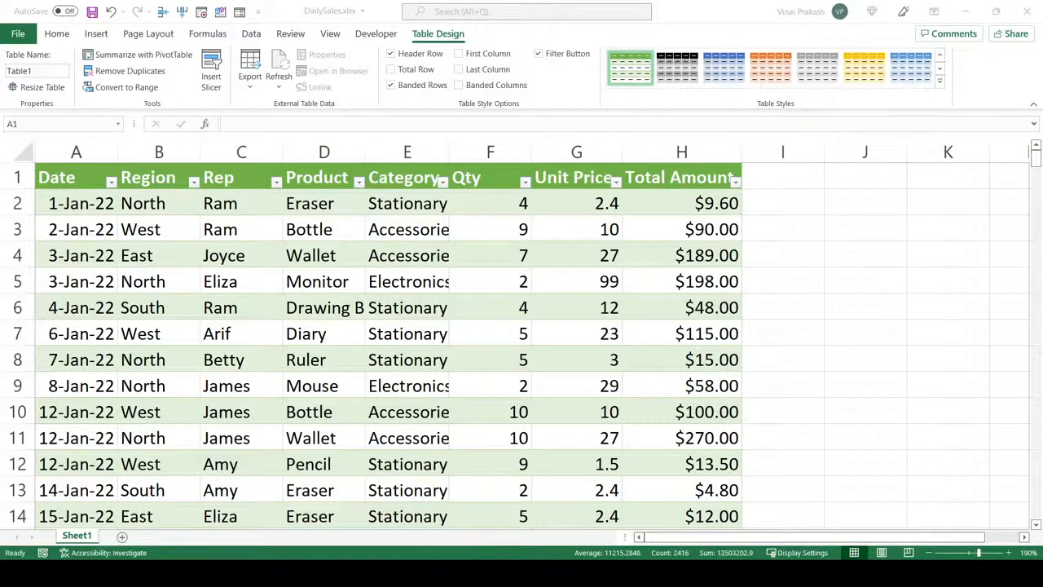
pyautogui.click(470, 261)
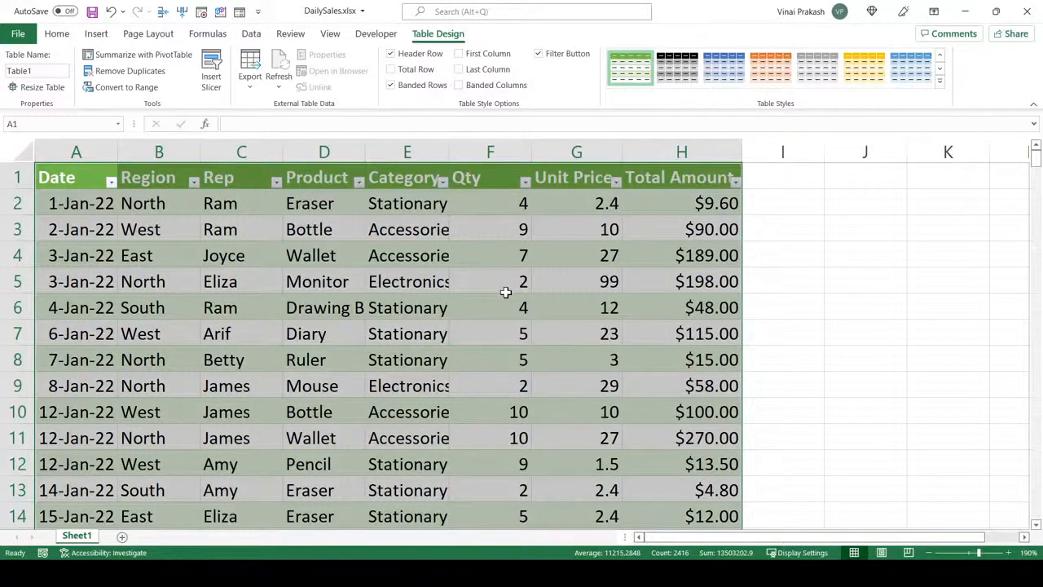
pyautogui.click(866, 283)
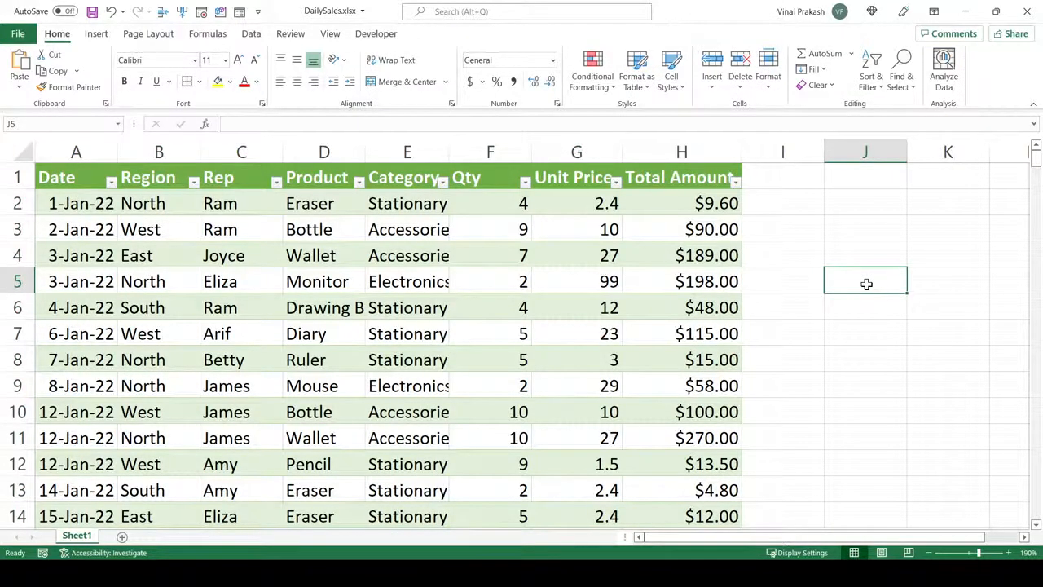
# Step: Compare how the column headings display further down the table with a cell selected inside it and outside it
pyautogui.scroll(-5, 853, 319)
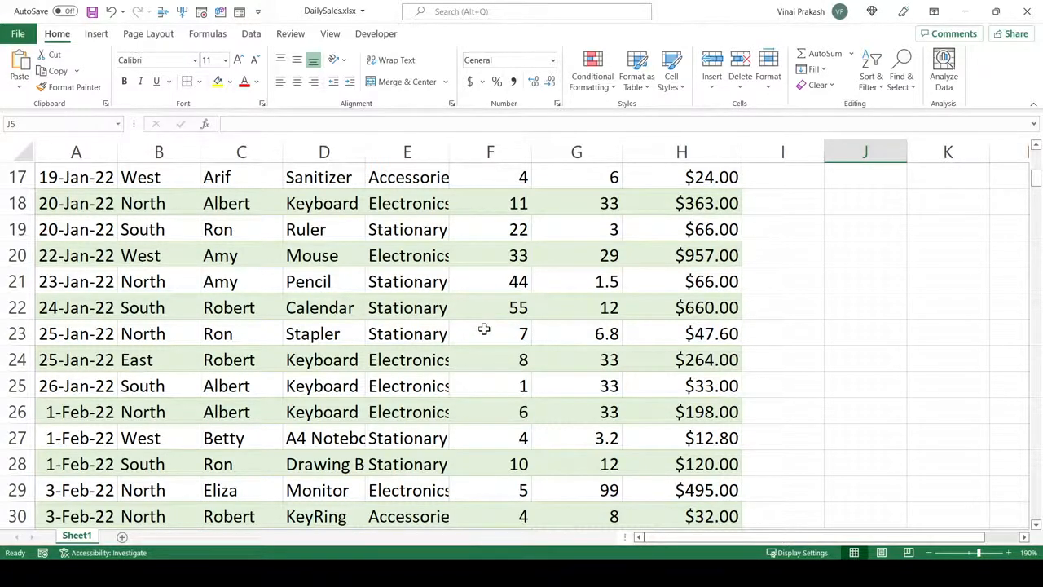
pyautogui.scroll(6, 484, 328)
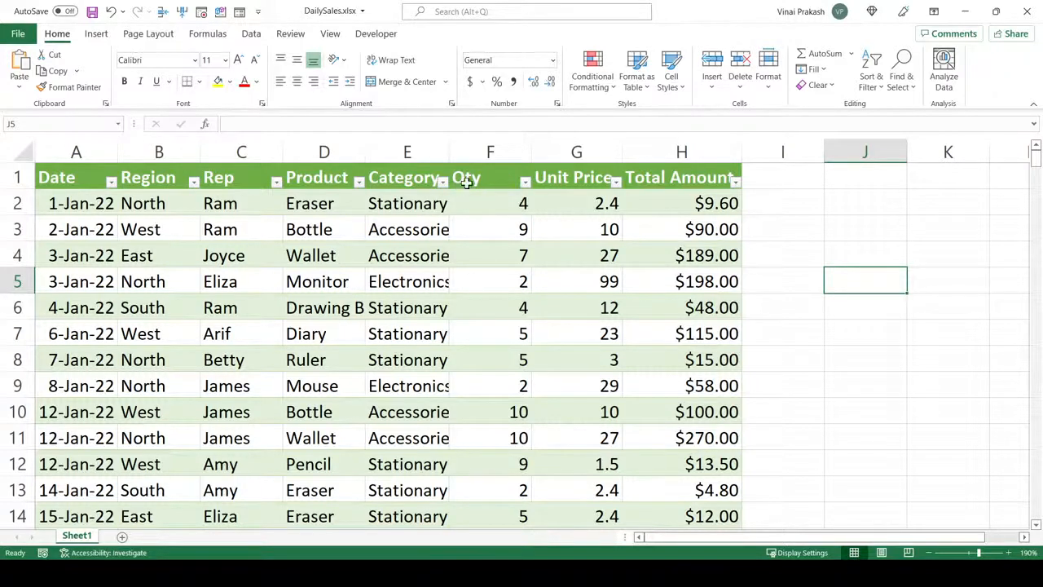
pyautogui.click(495, 328)
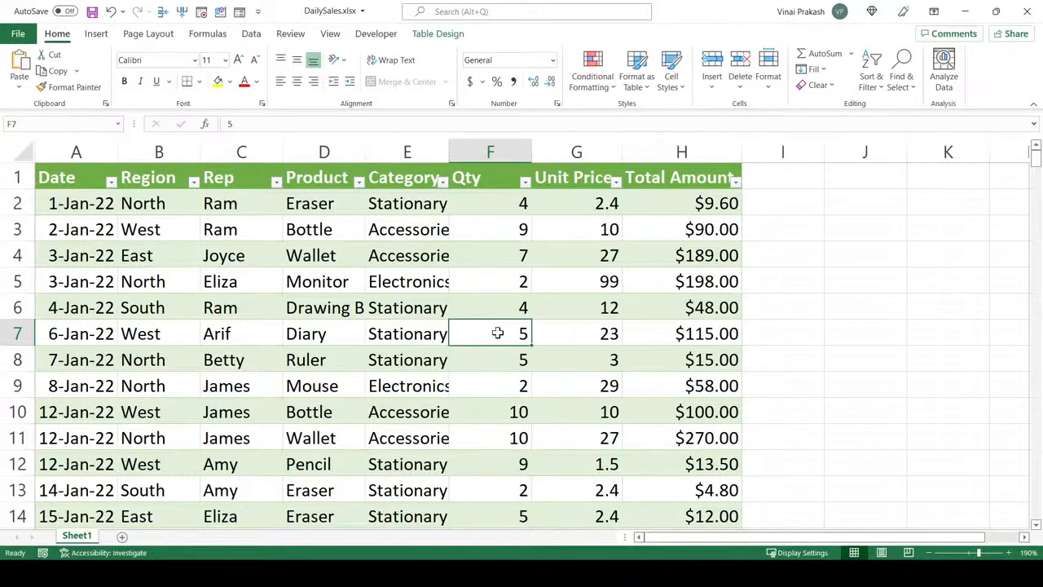
pyautogui.scroll(-3, 497, 333)
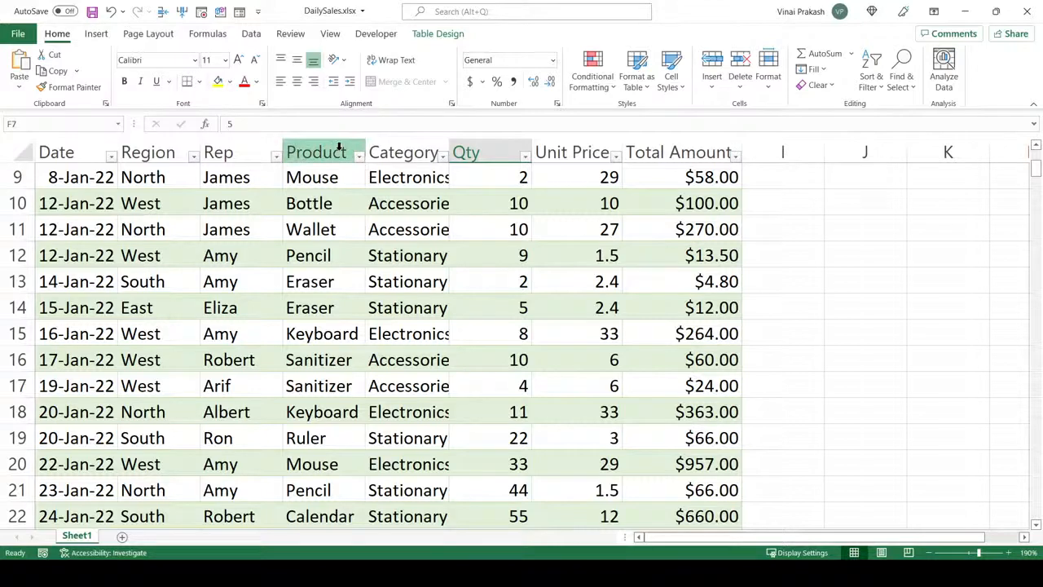
pyautogui.scroll(-5, 510, 332)
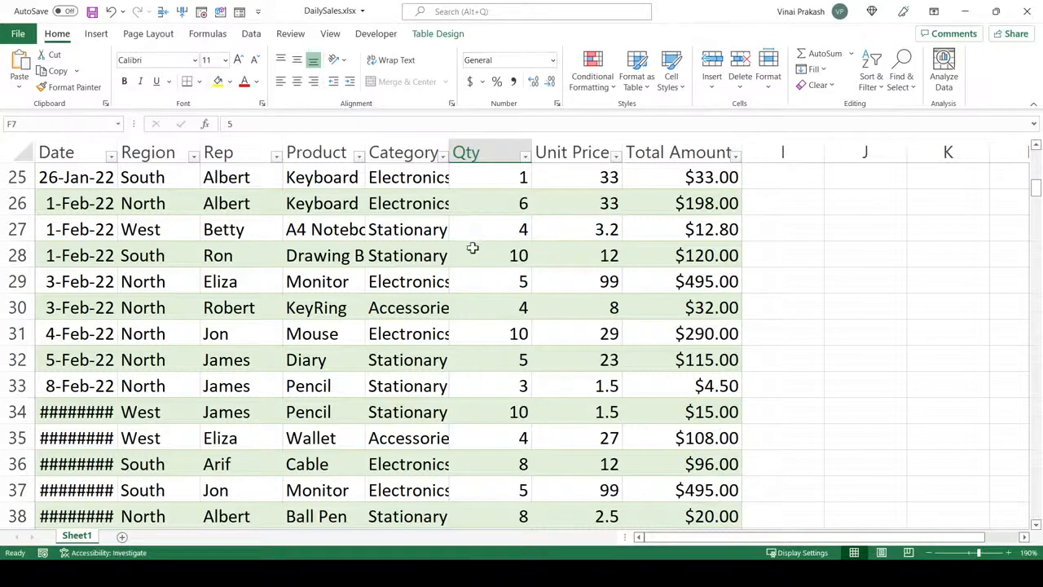
pyautogui.click(513, 302)
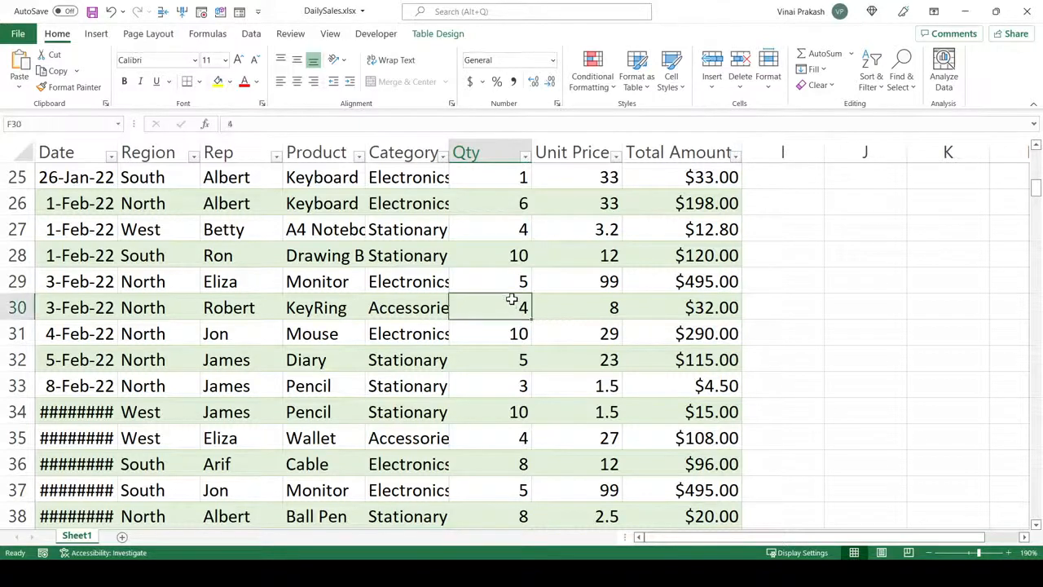
pyautogui.click(869, 313)
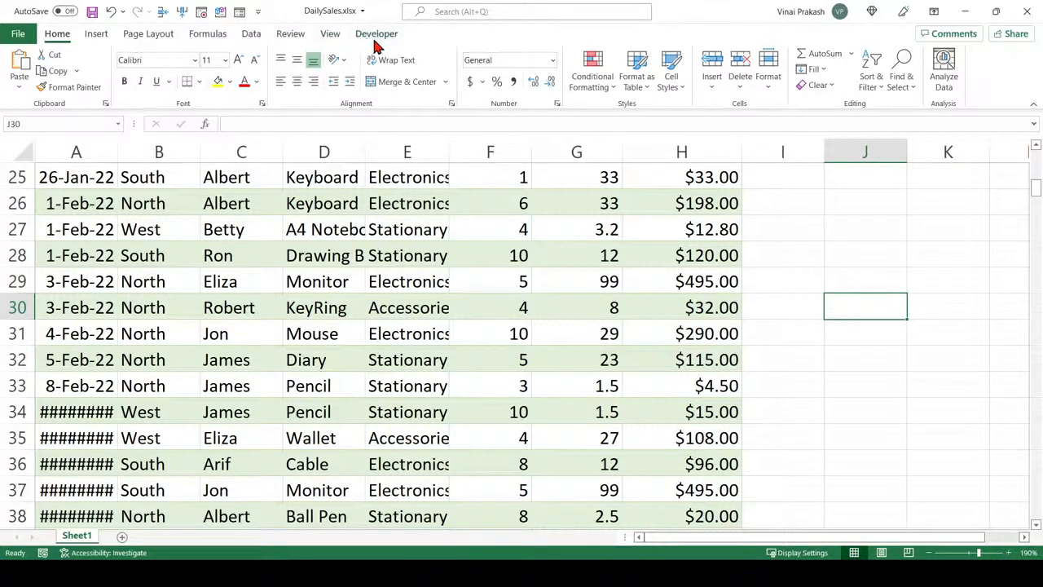
pyautogui.click(482, 308)
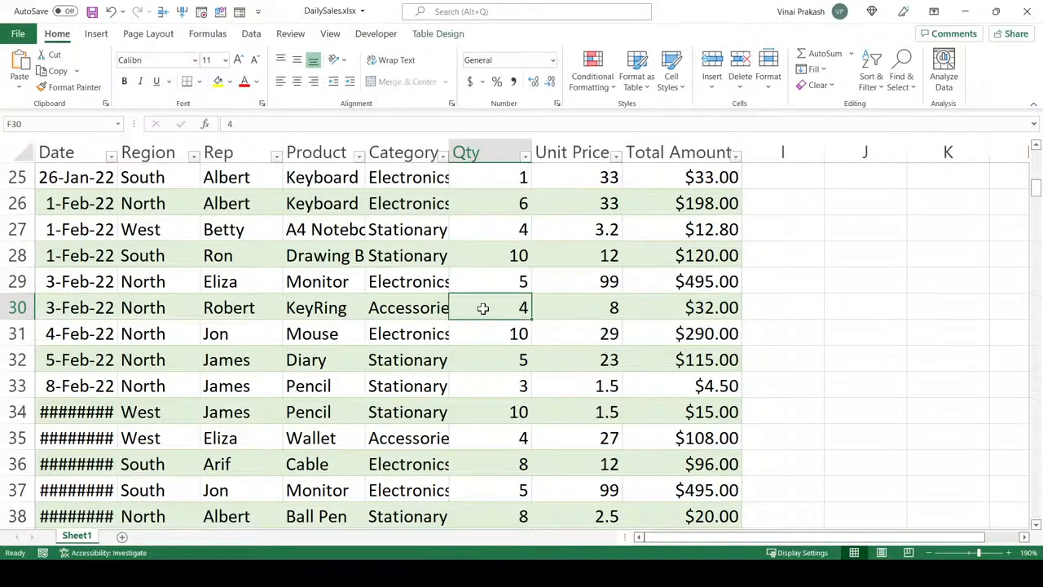
# Step: Add a total row at the end of the sales table
pyautogui.click(441, 36)
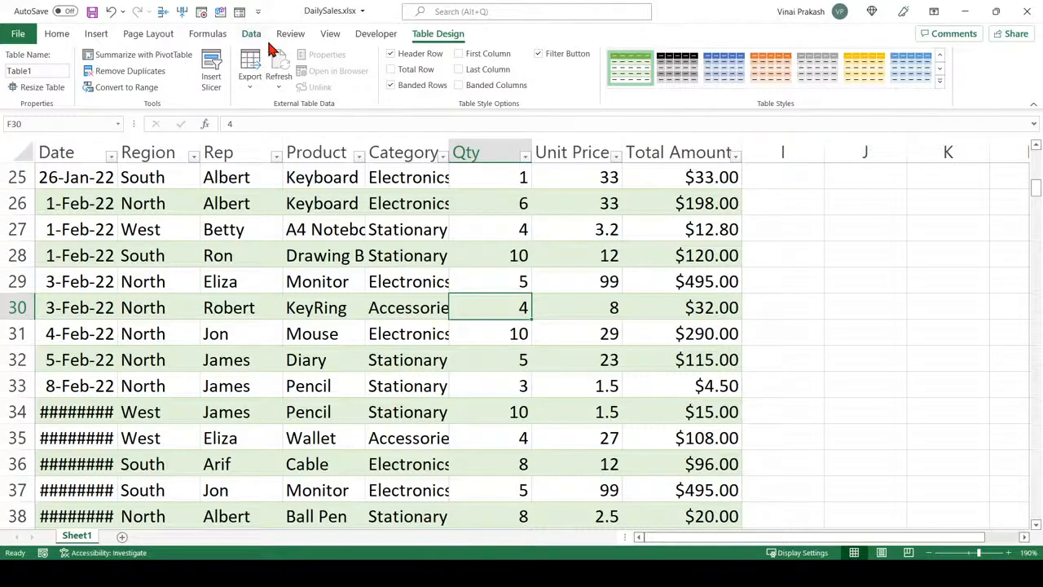
pyautogui.scroll(-16, 570, 354)
pyautogui.click(554, 347)
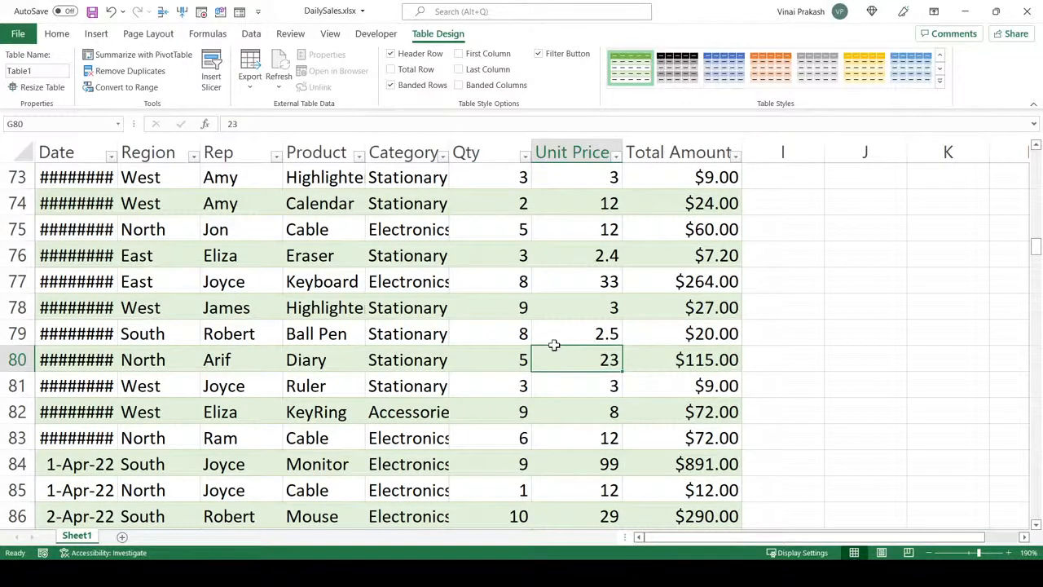
pyautogui.hotkey('ctrl', 'Down')
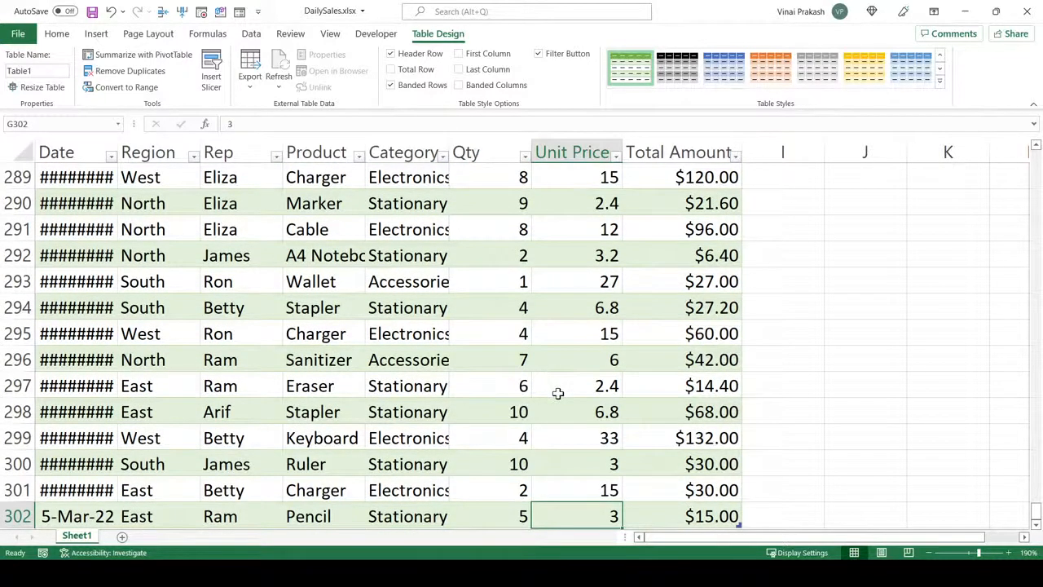
pyautogui.scroll(-3, 556, 387)
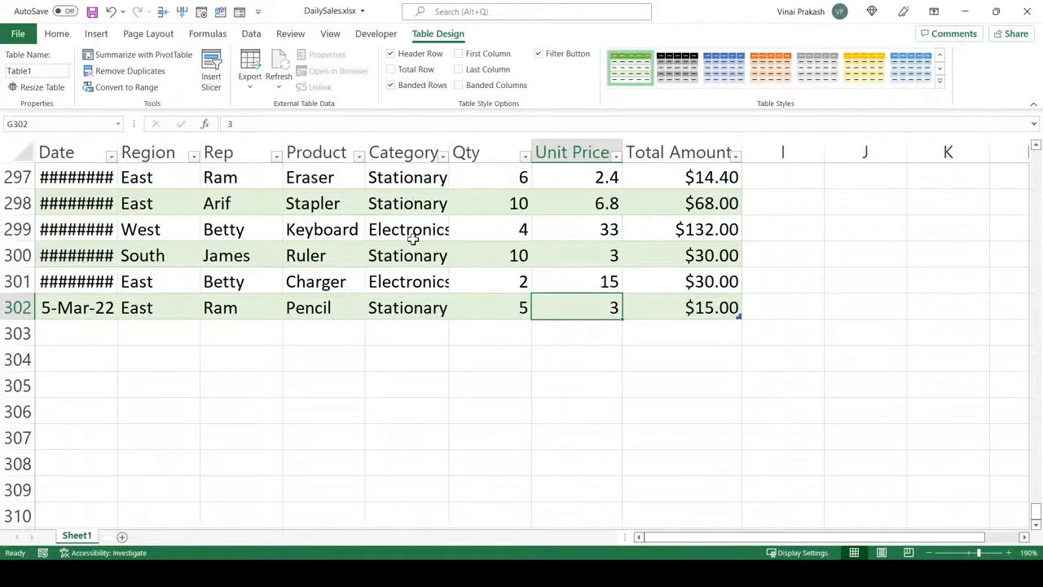
pyautogui.click(392, 70)
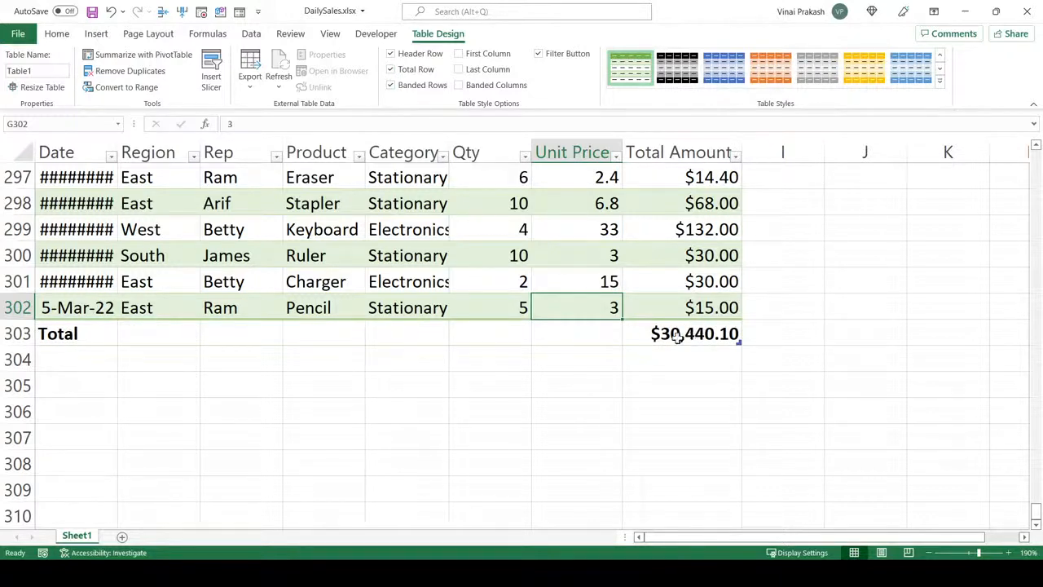
# Step: Set the Qty column's cell in the total row to Sum
pyautogui.click(504, 335)
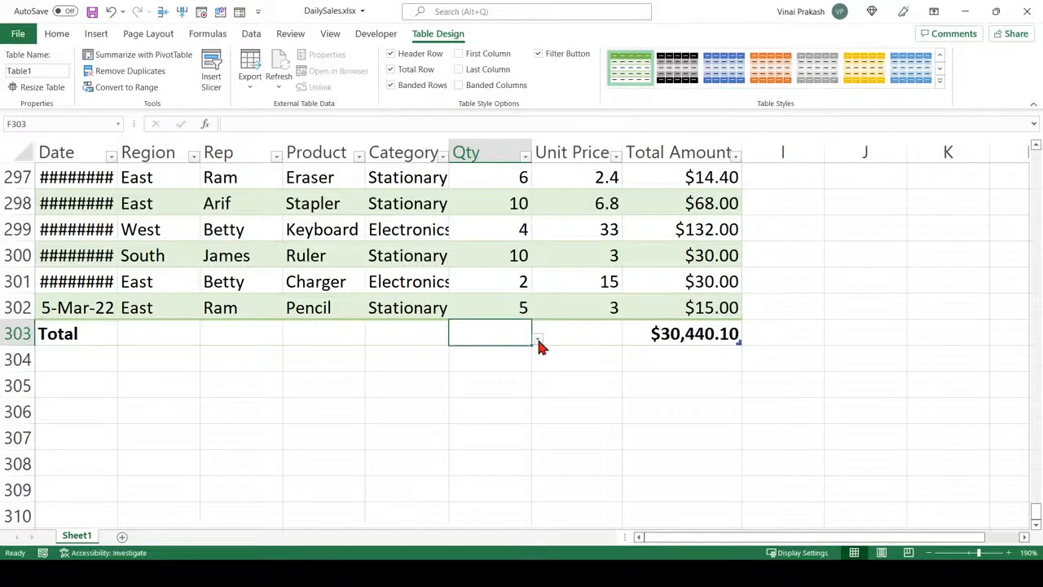
pyautogui.click(476, 450)
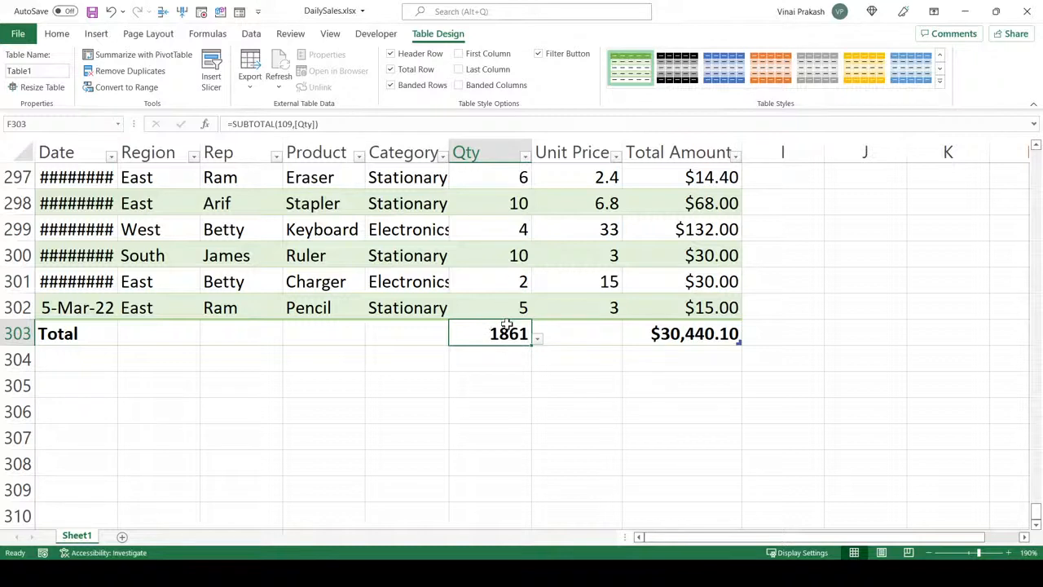
# Step: Set the Product column's cell in the total row to Count
pyautogui.click(309, 330)
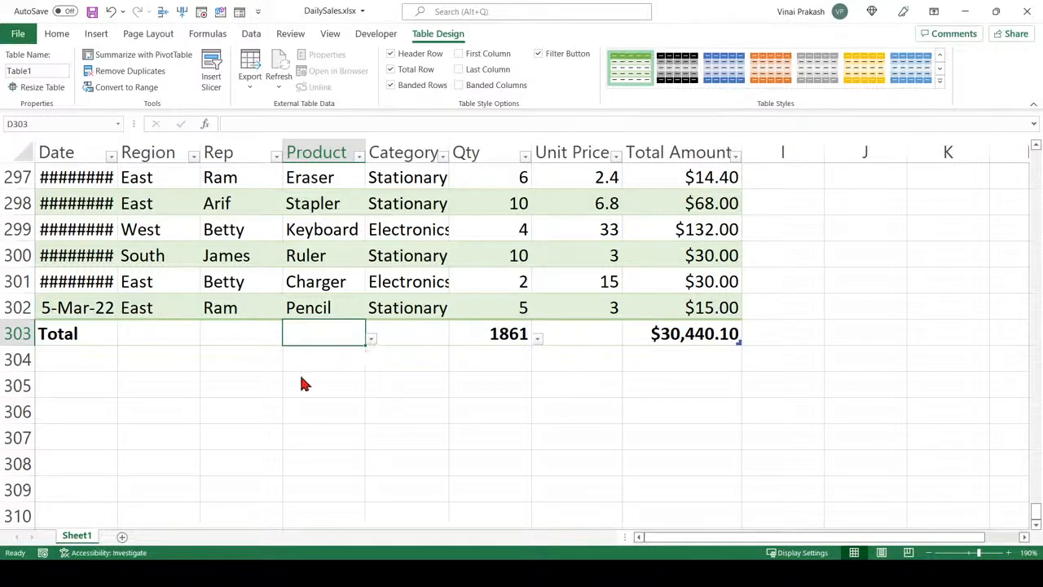
pyautogui.click(286, 391)
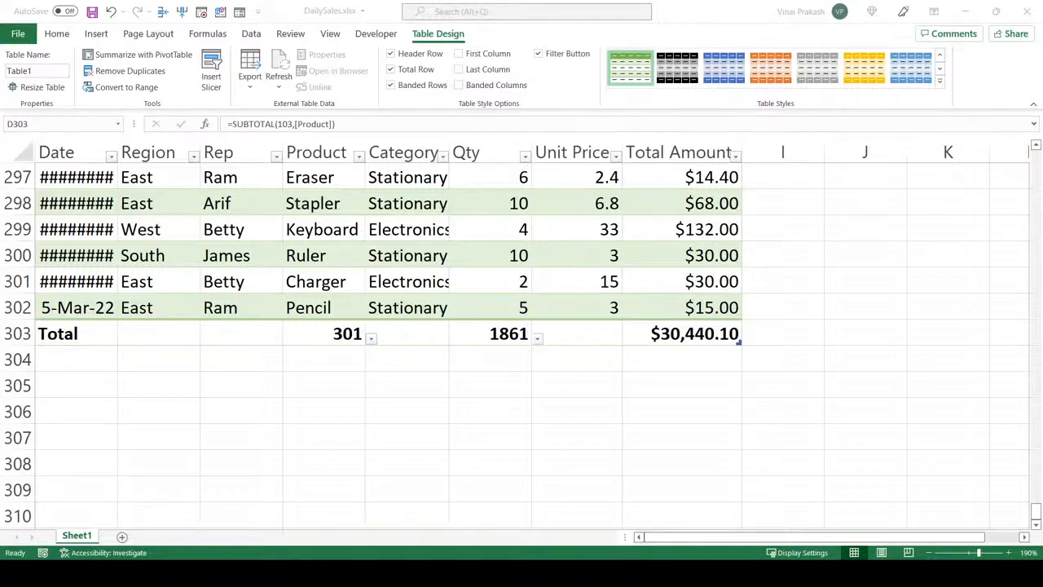
pyautogui.click(438, 260)
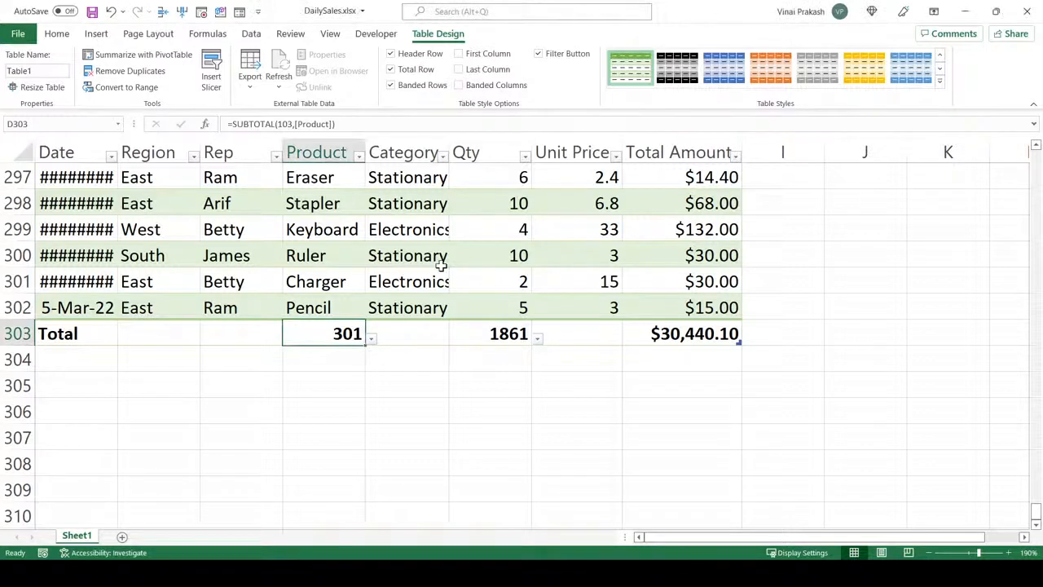
# Step: Hide the table's total row and show it again
pyautogui.click(392, 70)
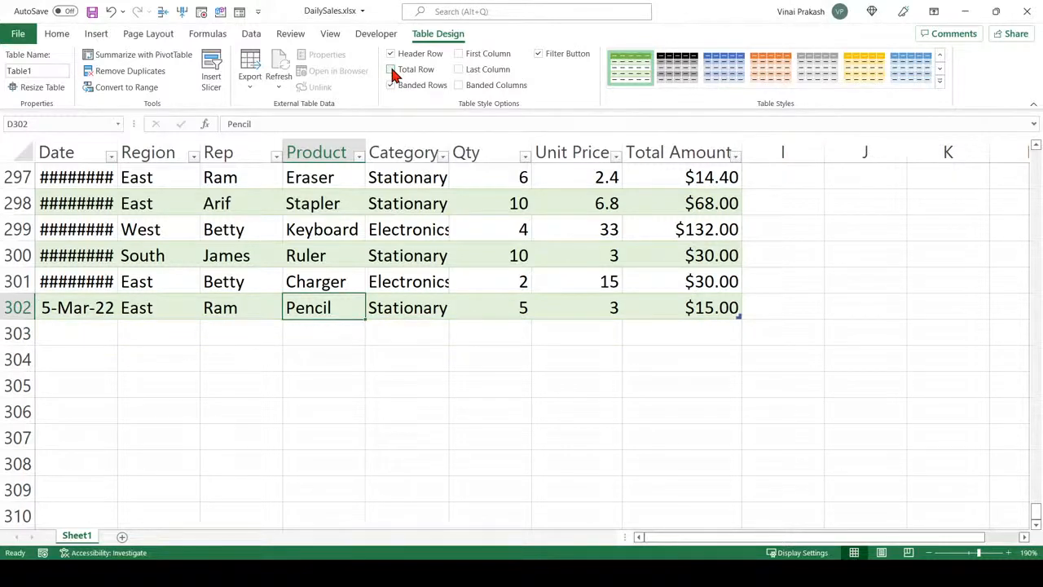
pyautogui.click(392, 70)
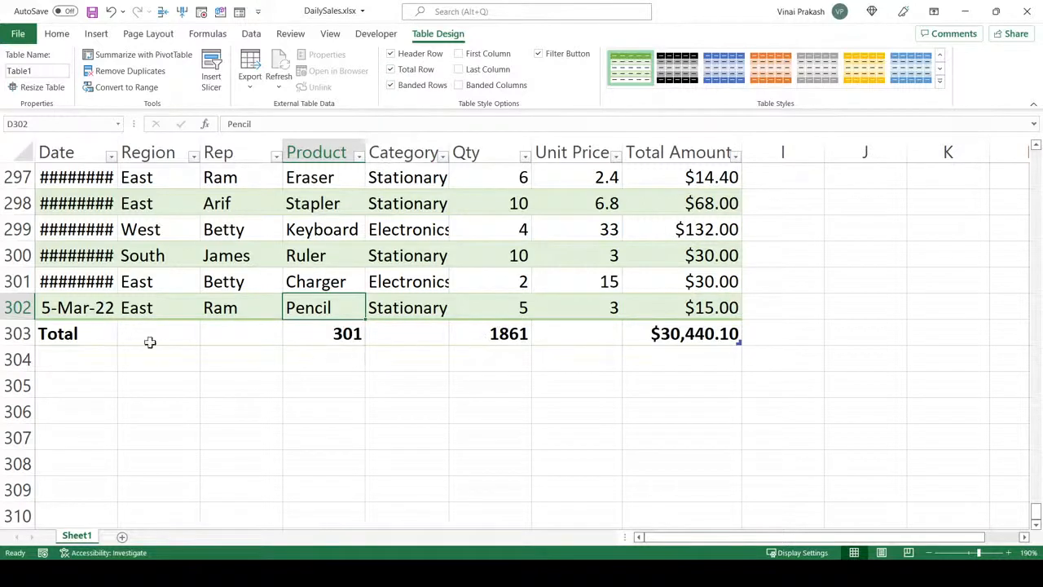
pyautogui.click(506, 250)
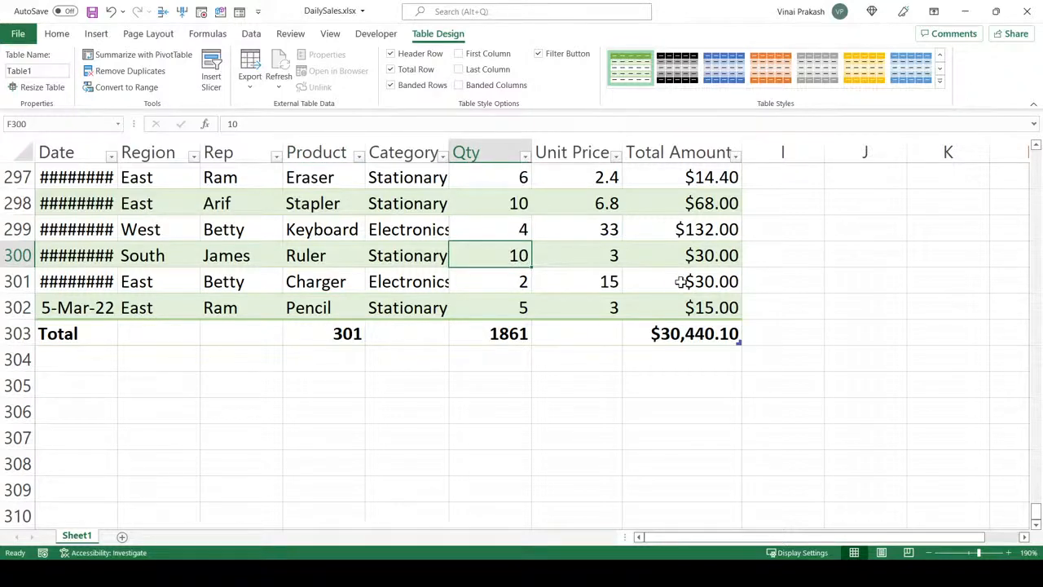
# Step: Add a column headed Tax directly after Total Amount in the sales table
pyautogui.scroll(13, 680, 281)
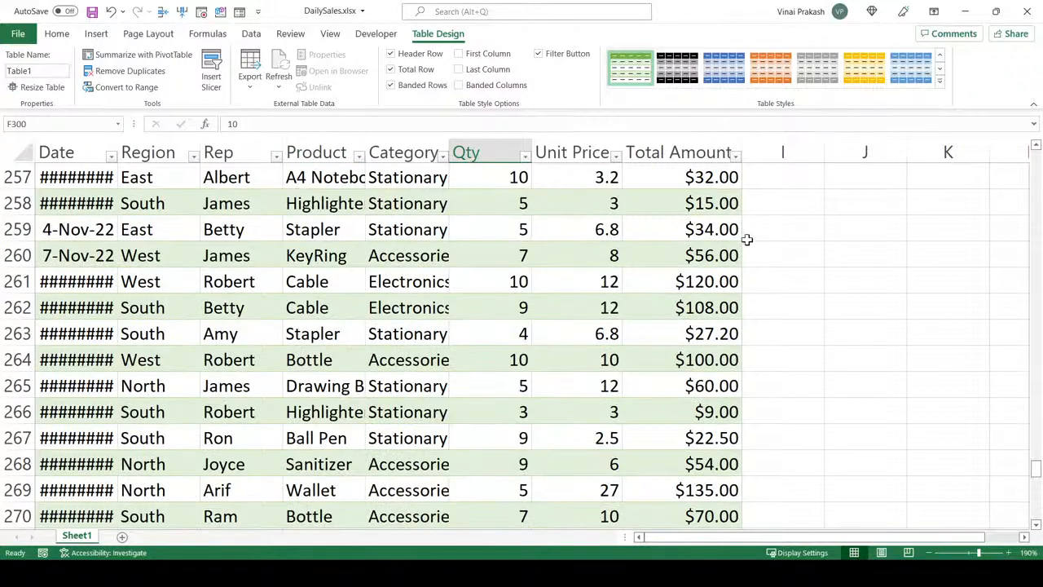
pyautogui.scroll(16, 663, 337)
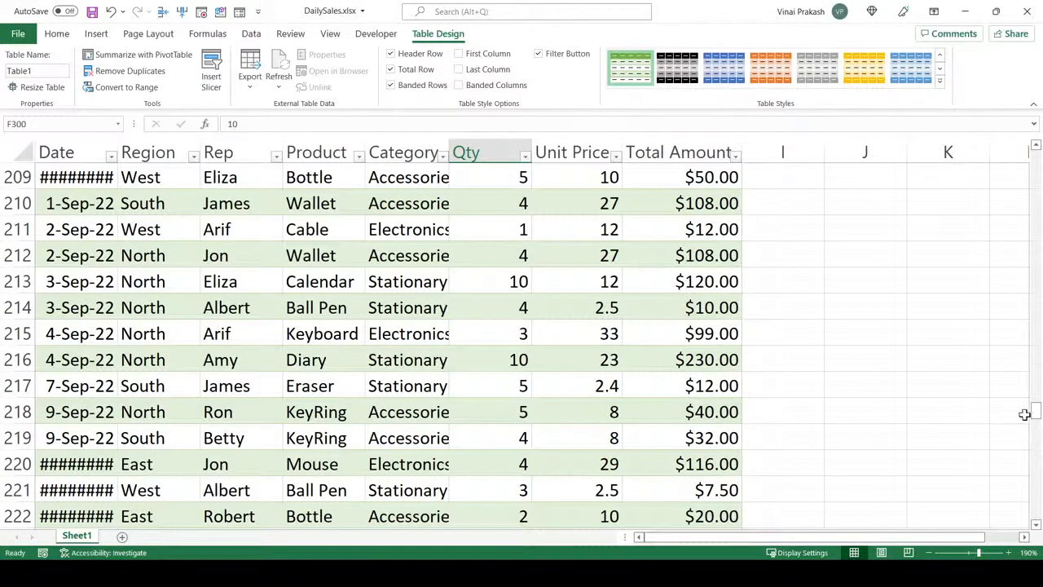
pyautogui.moveTo(1038, 416); pyautogui.dragTo(1033, 154)
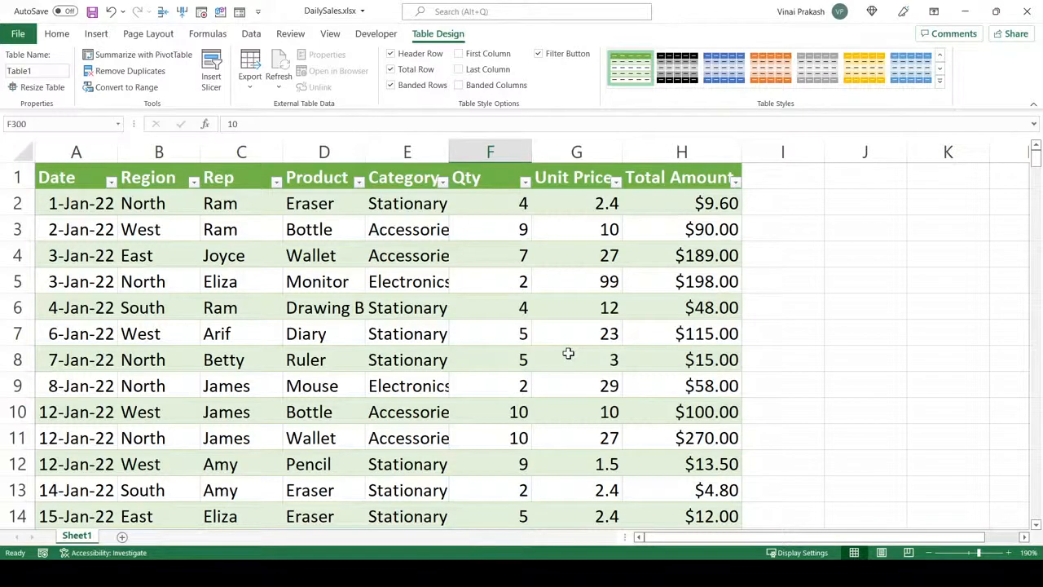
pyautogui.click(784, 181)
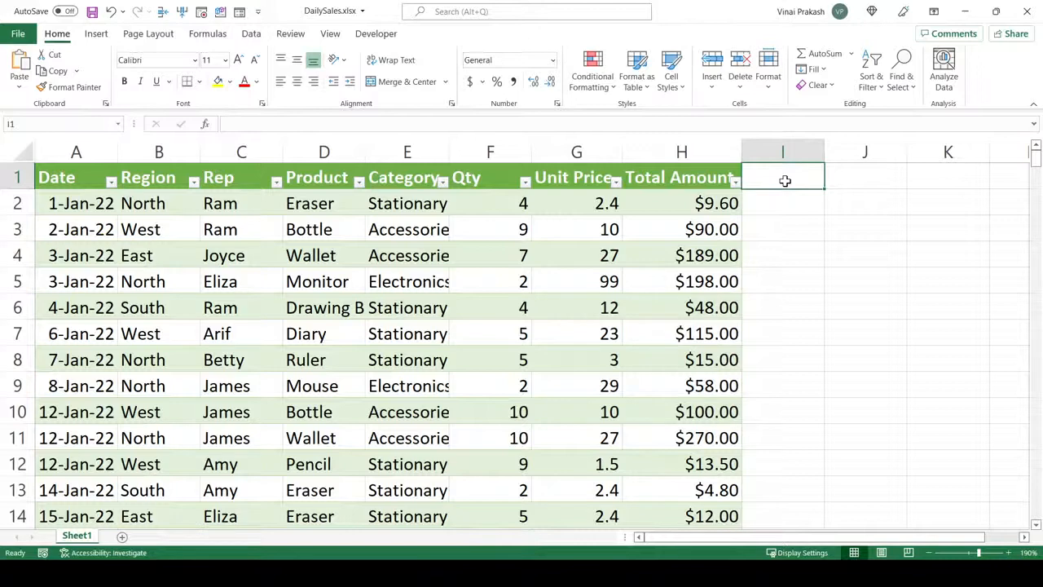
pyautogui.write('Tax')
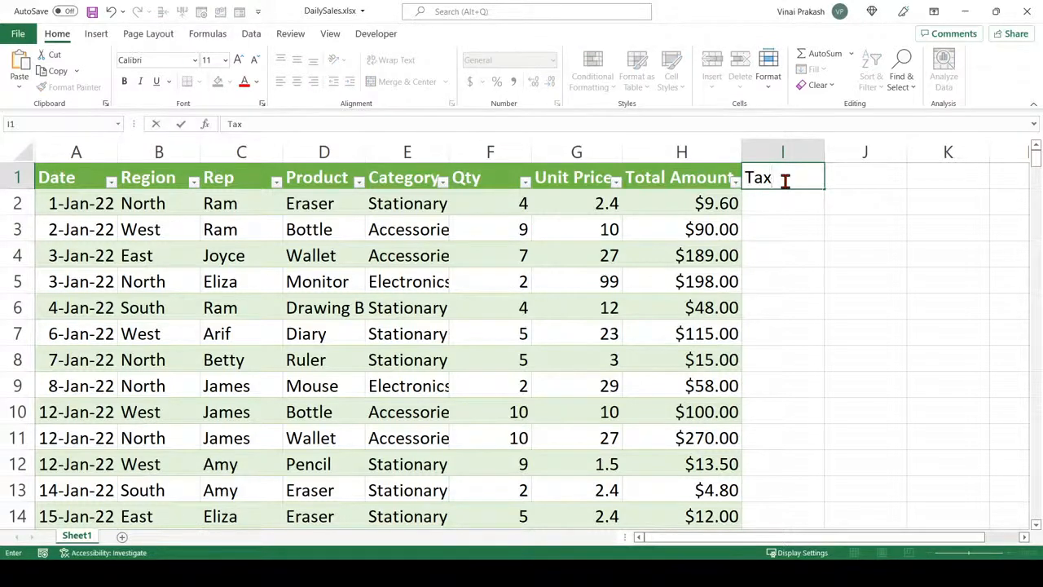
pyautogui.press('Return')
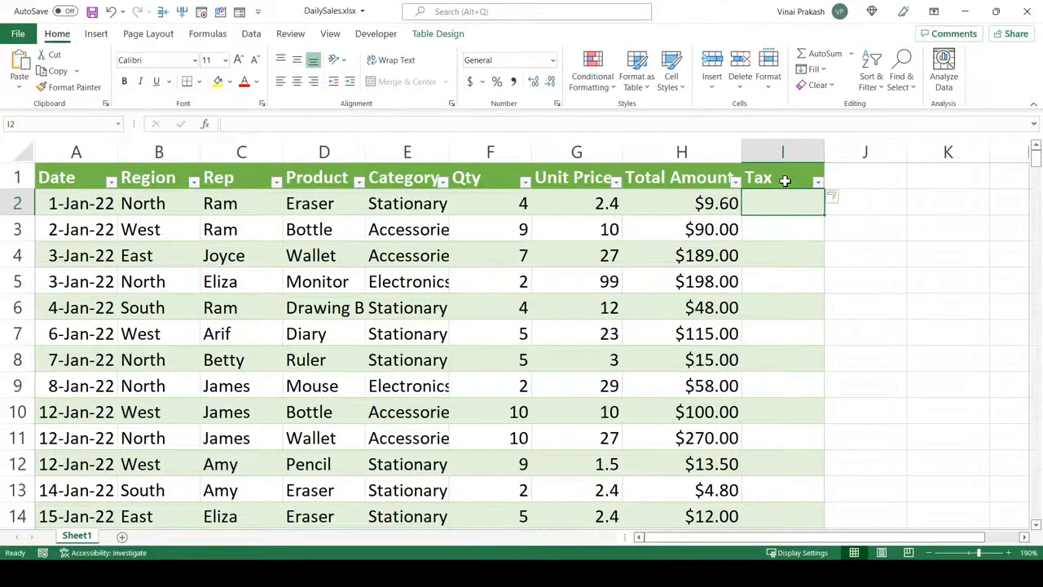
# Step: Fill the Tax column with a formula that multiplies each row's Total Amount by 10%
pyautogui.write('=')
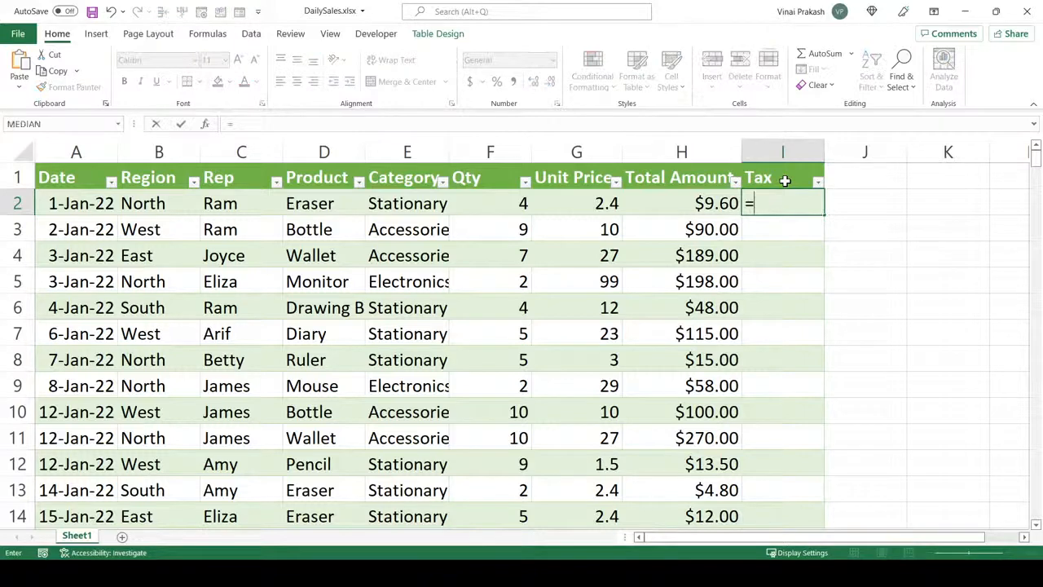
pyautogui.click(699, 203)
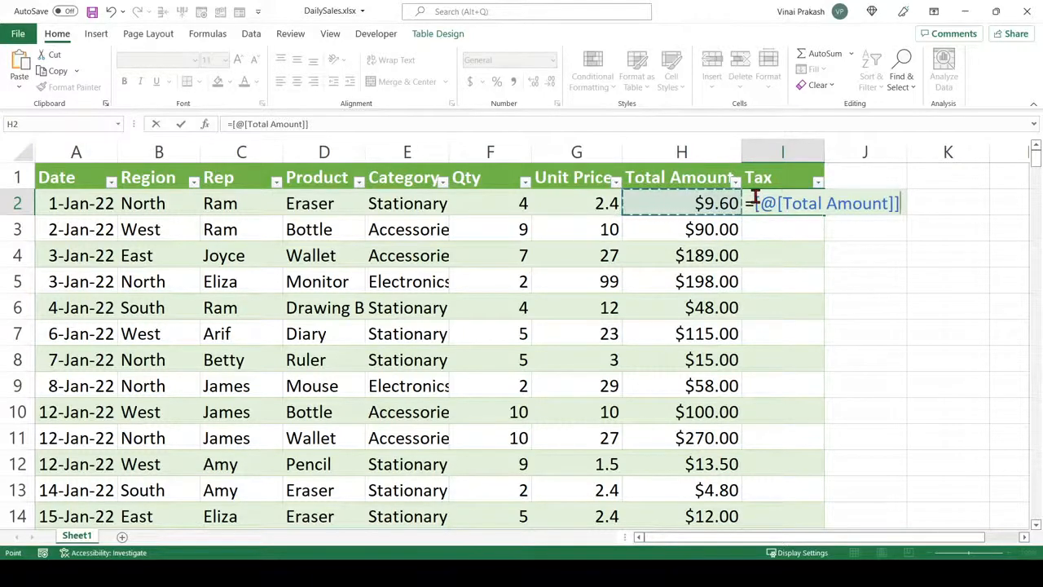
pyautogui.write('*')
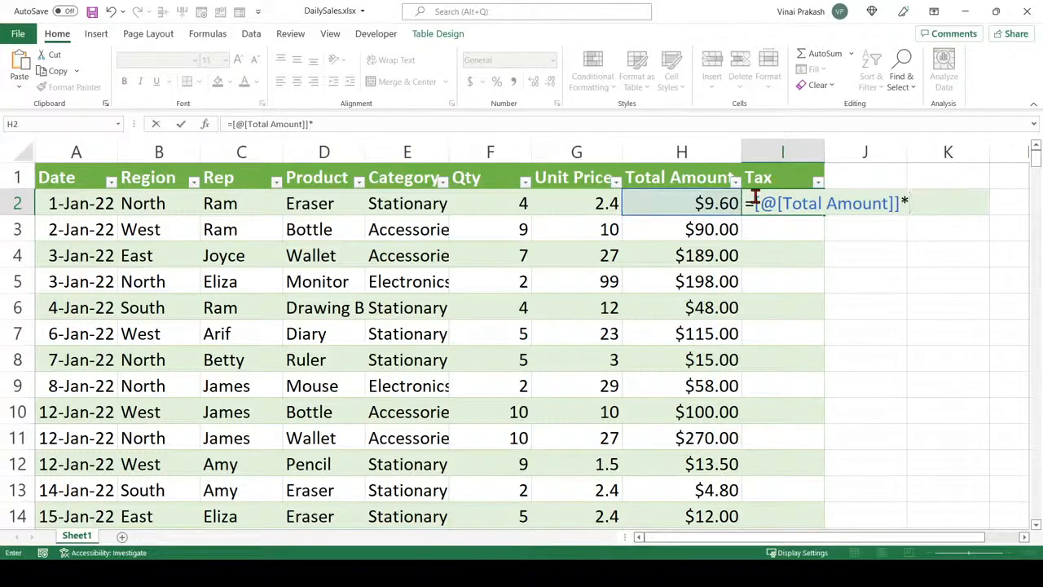
pyautogui.write('10%')
pyautogui.press('Return')
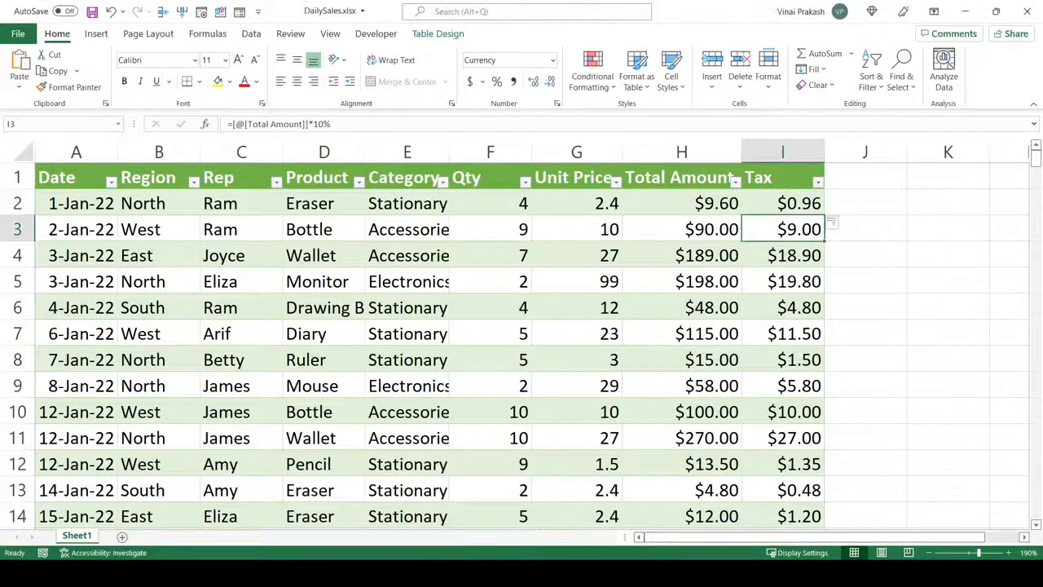
# Step: Insert a new empty data row at the end of the sales table, directly above the total row
pyautogui.click(874, 203)
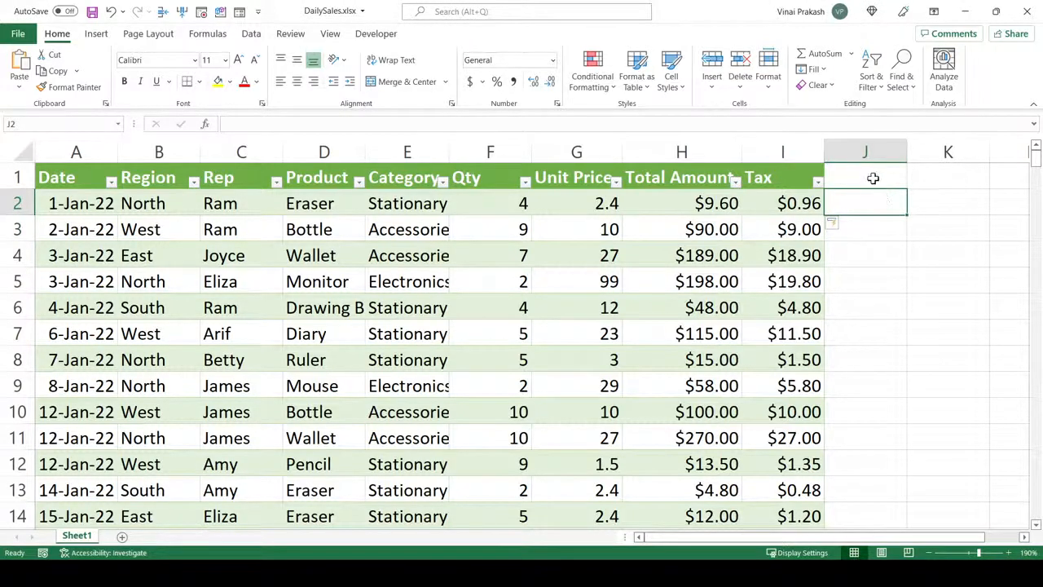
pyautogui.click(873, 177)
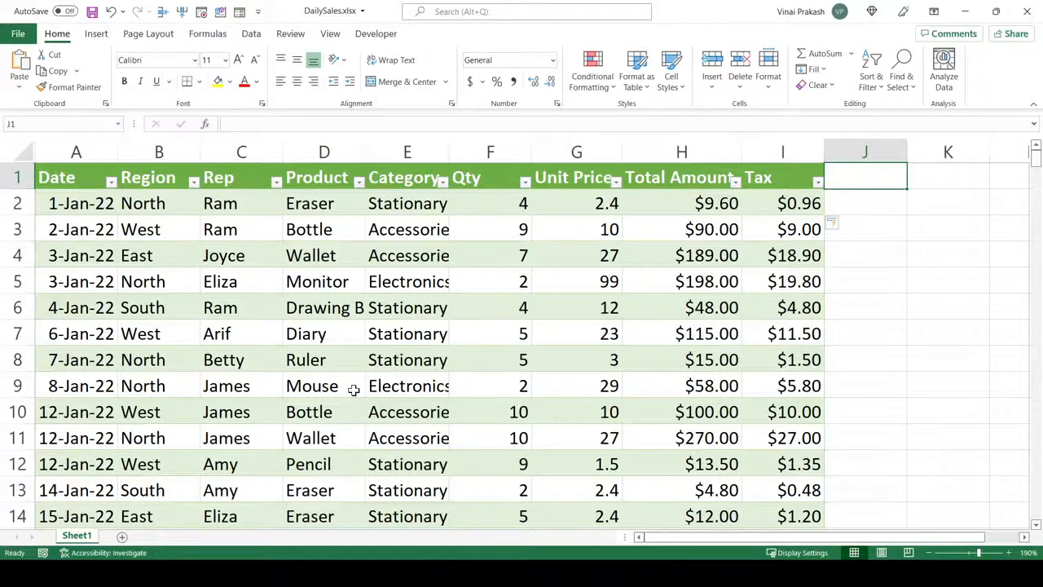
pyautogui.scroll(-3, 353, 390)
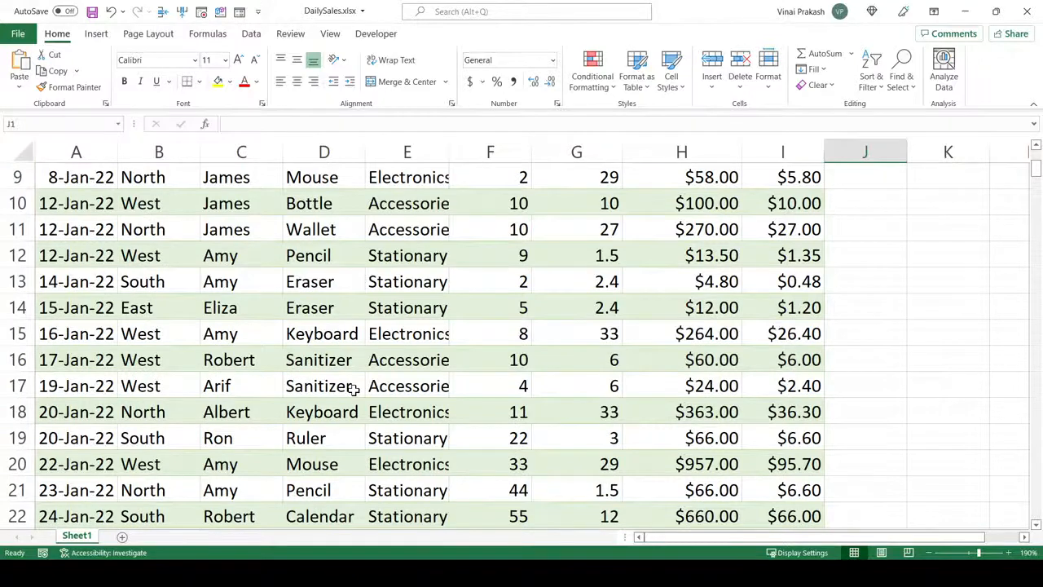
pyautogui.scroll(-3, 353, 390)
pyautogui.click(350, 387)
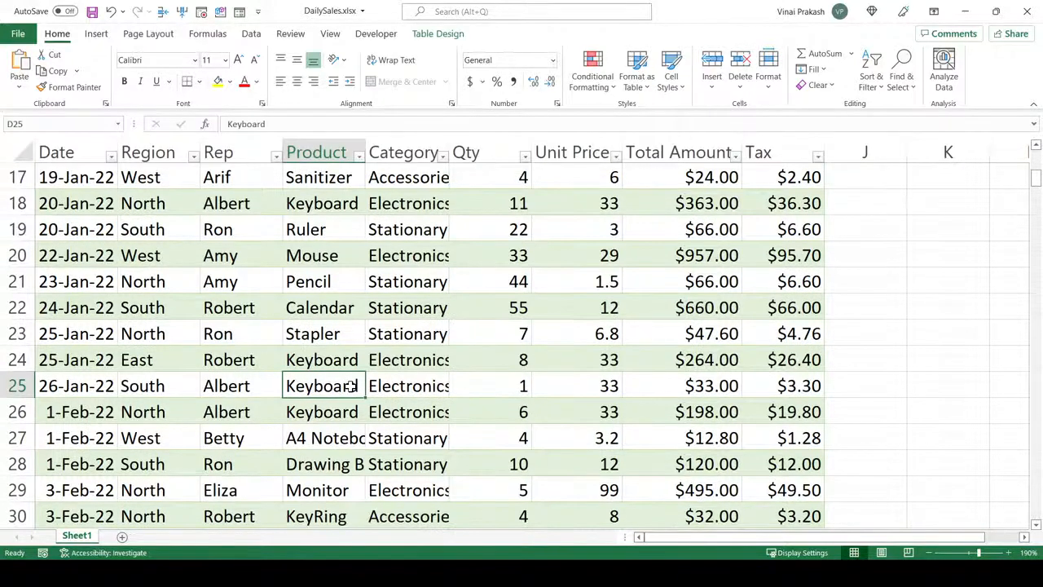
pyautogui.hotkey('ctrl', 'Down')
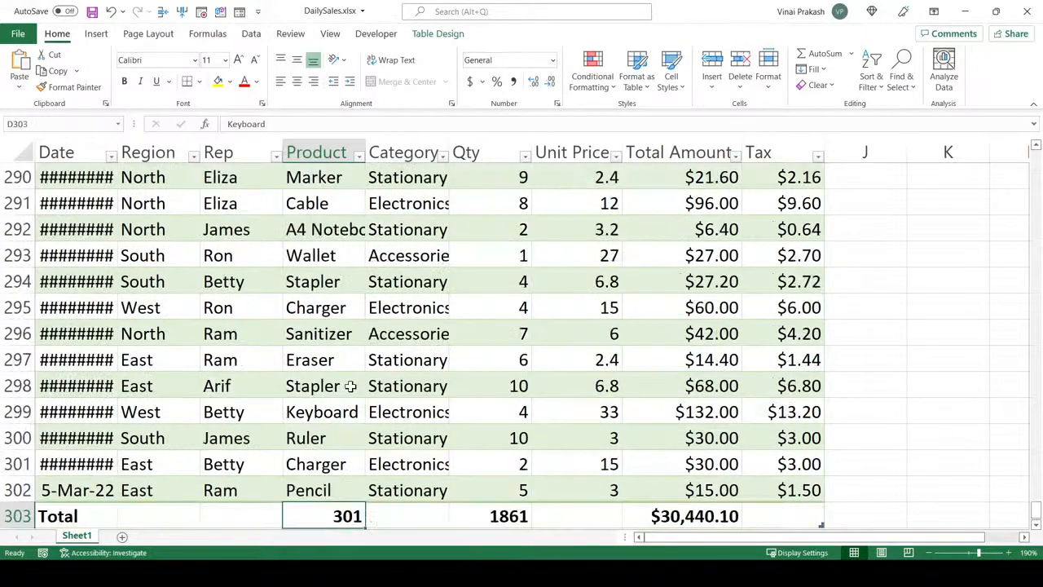
pyautogui.scroll(-3, 372, 396)
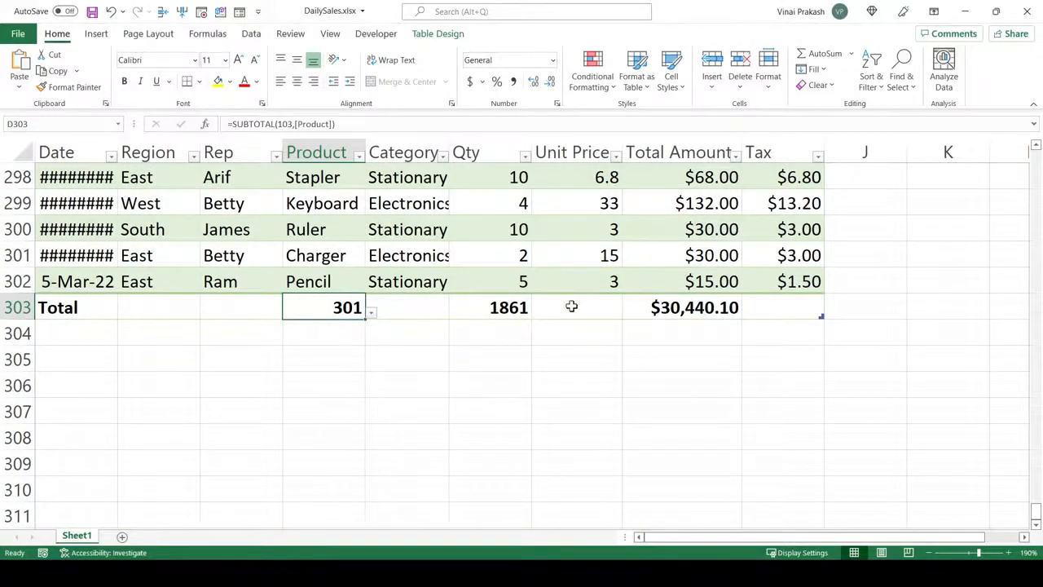
pyautogui.click(770, 281)
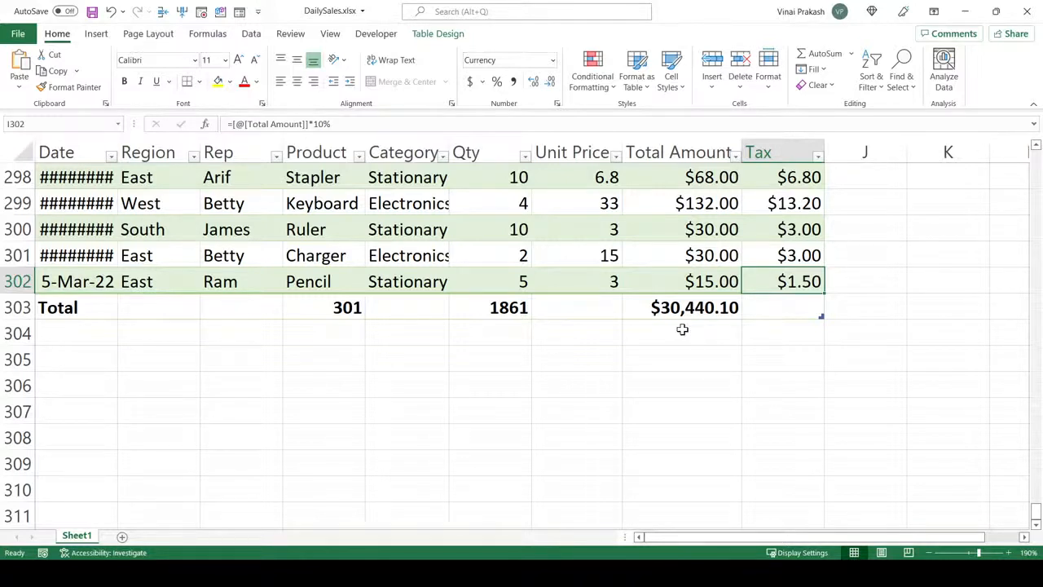
pyautogui.press('Tab')
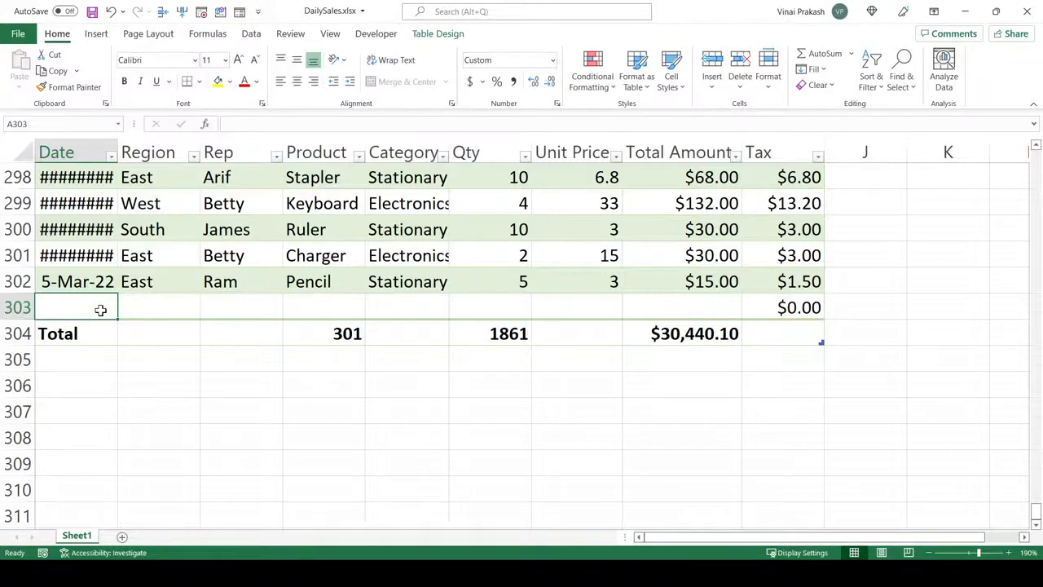
# Step: Enter 23-Feb-22 as the date, East as the region and the rep's name in the new row
pyautogui.write('23-')
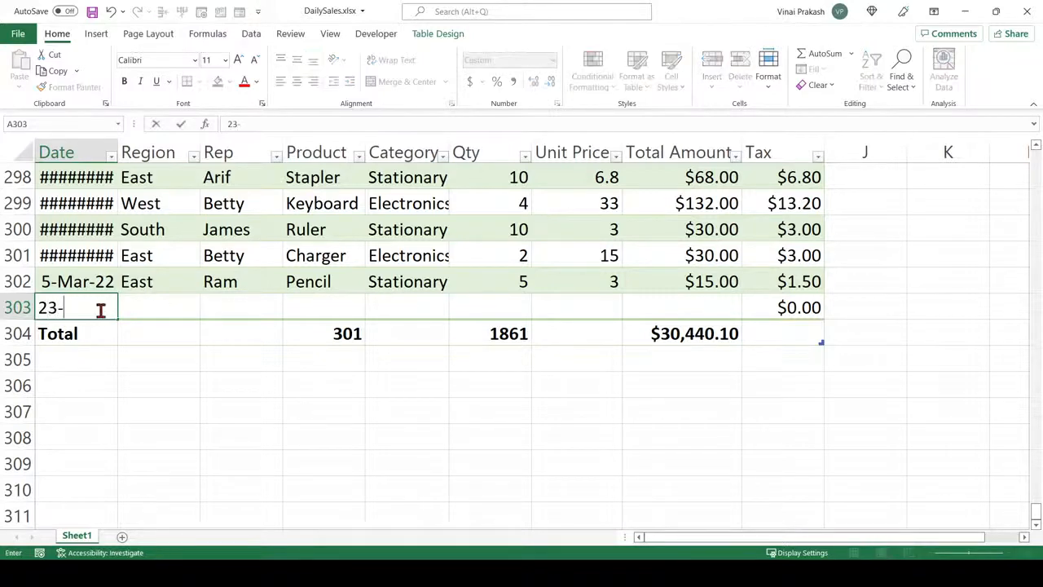
pyautogui.write('Feb-22')
pyautogui.press('Tab')
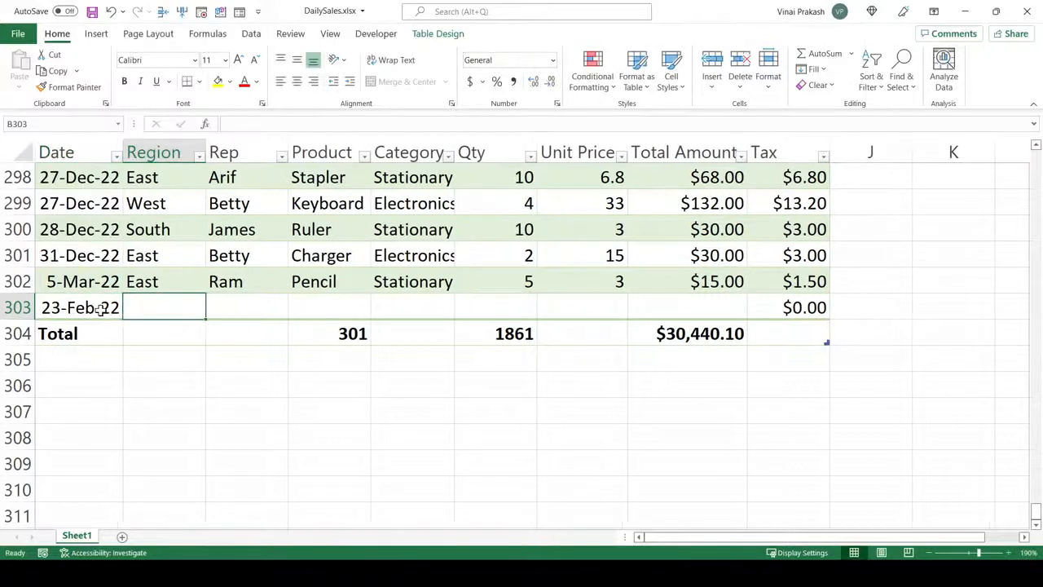
pyautogui.write('R')
pyautogui.press('BackSpace')
pyautogui.write('East')
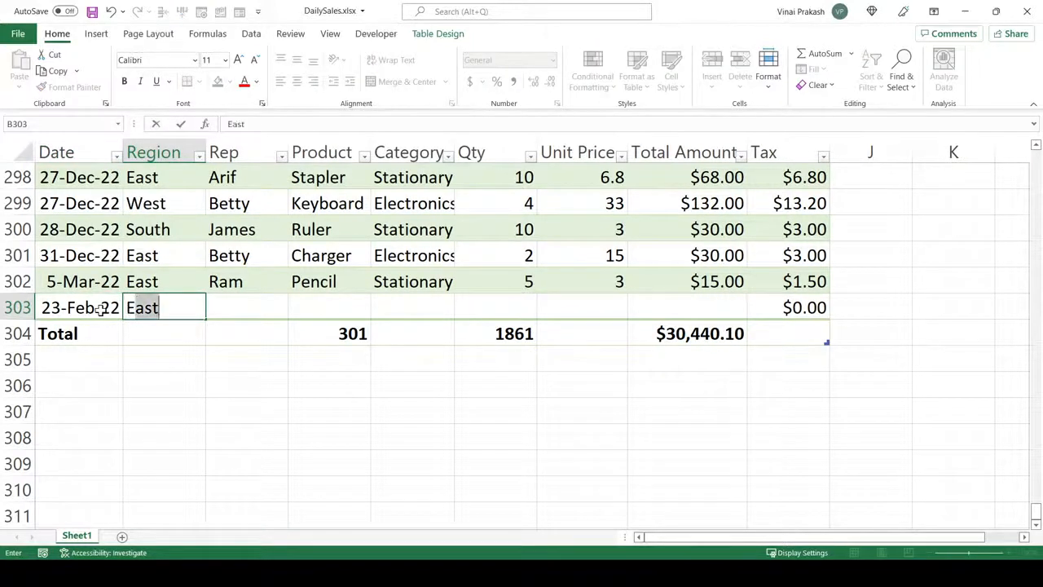
pyautogui.press('Tab')
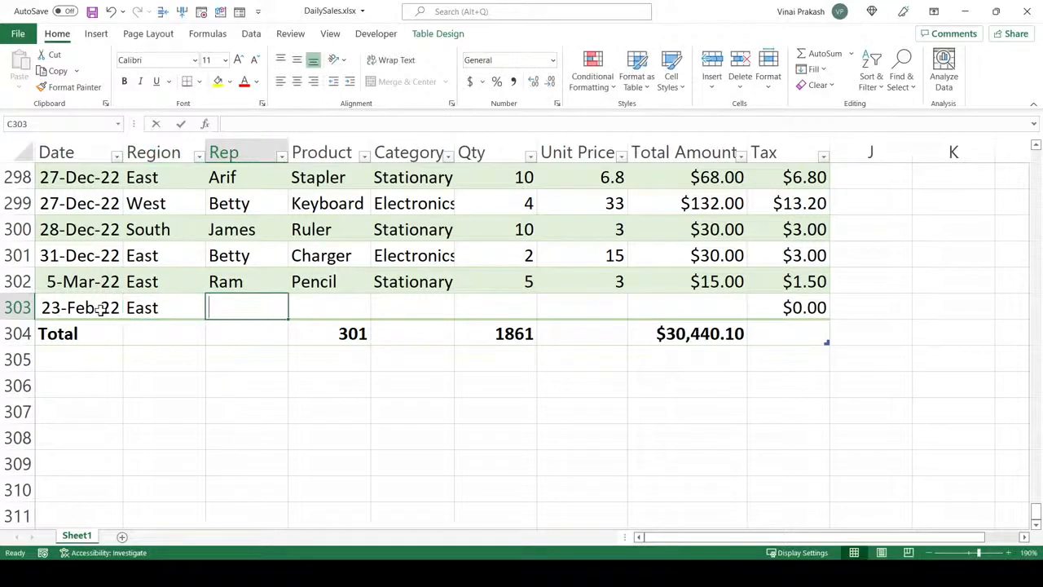
pyautogui.write('Betty')
pyautogui.press('Tab')
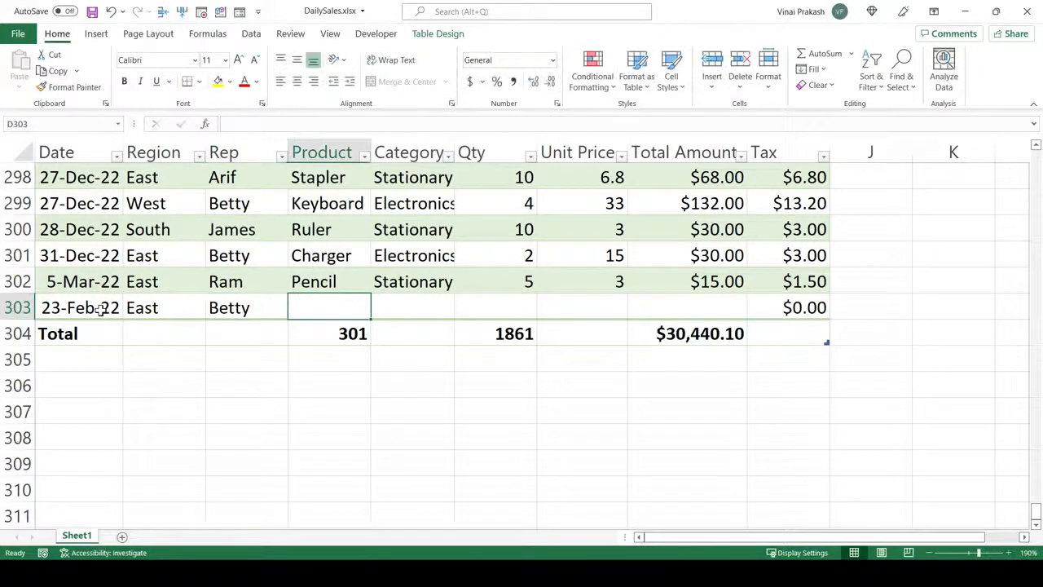
# Step: Enter Pen as the product and Stationary as the category in the new row
pyautogui.write('Penc')
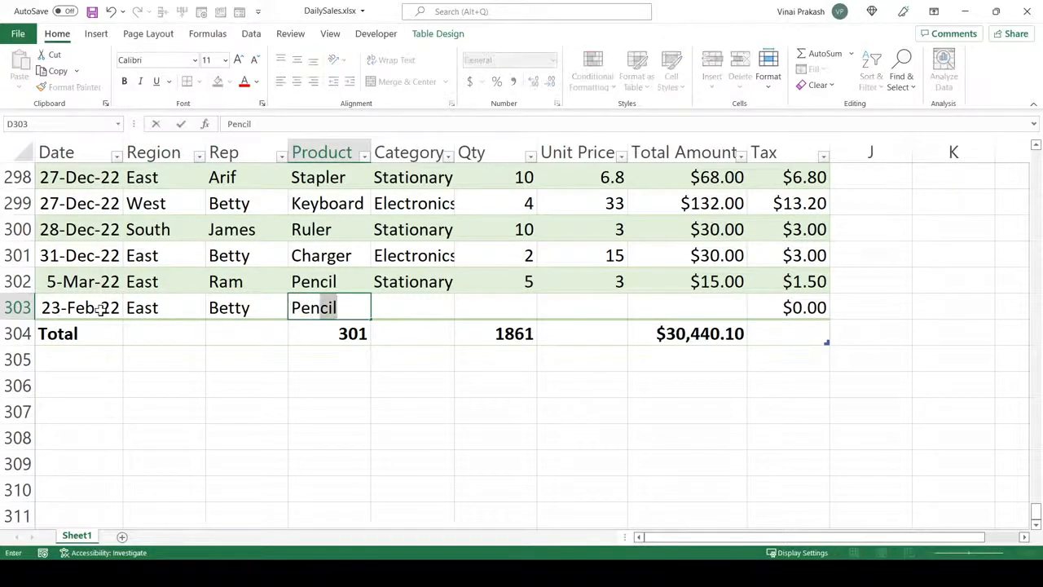
pyautogui.press('BackSpace')
pyautogui.press('BackSpace')
pyautogui.press('Tab')
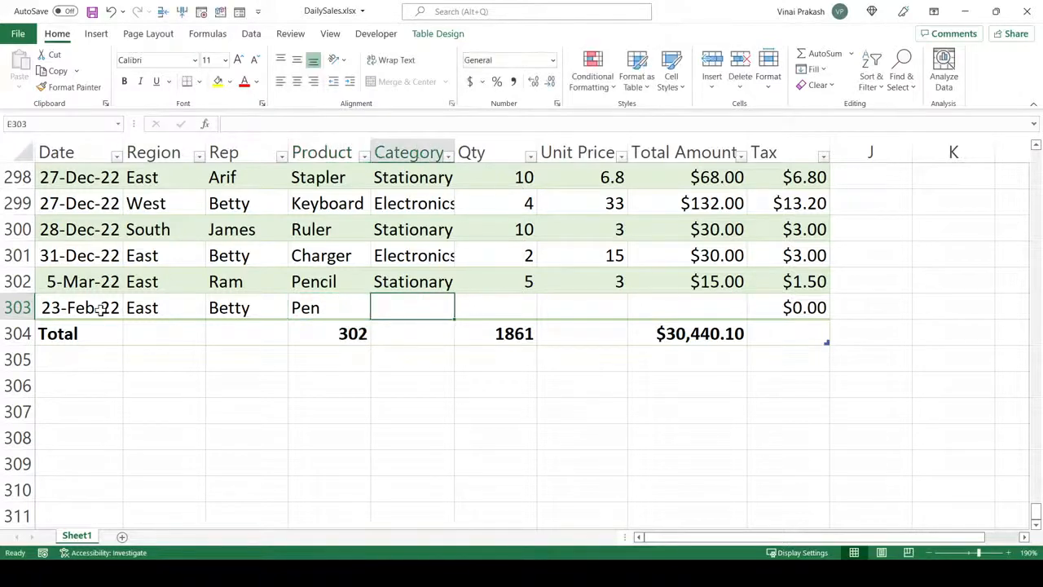
pyautogui.write('Stationary')
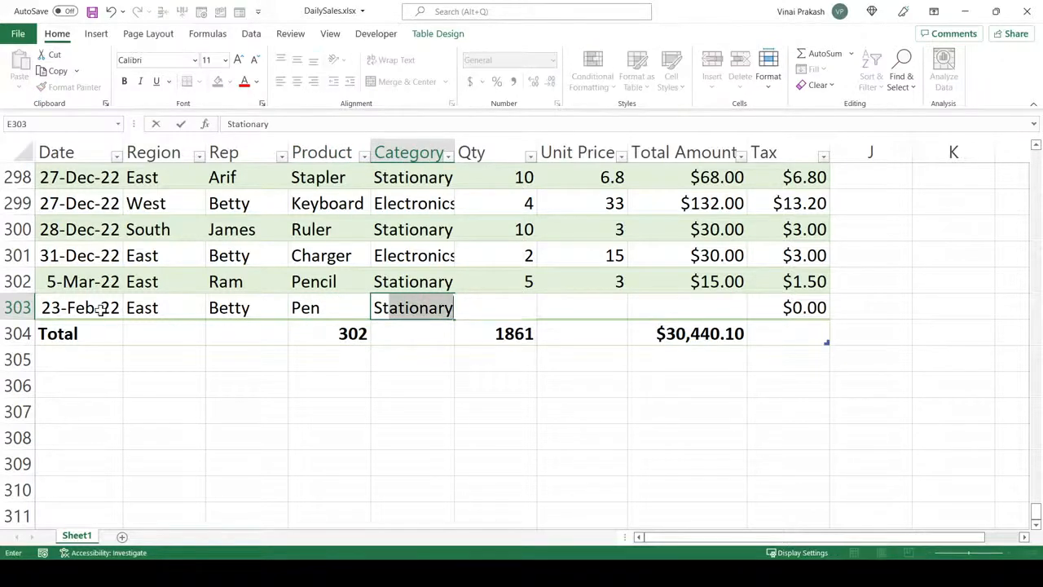
pyautogui.press('Tab')
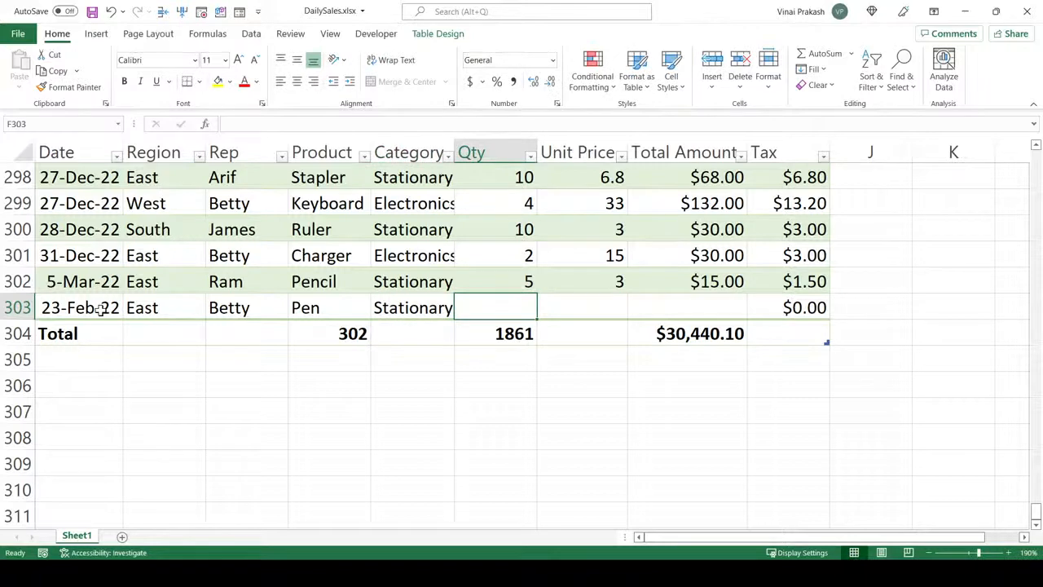
# Step: Enter a quantity of 4 and a unit price of 3 in the new row
pyautogui.write('4')
pyautogui.press('Tab')
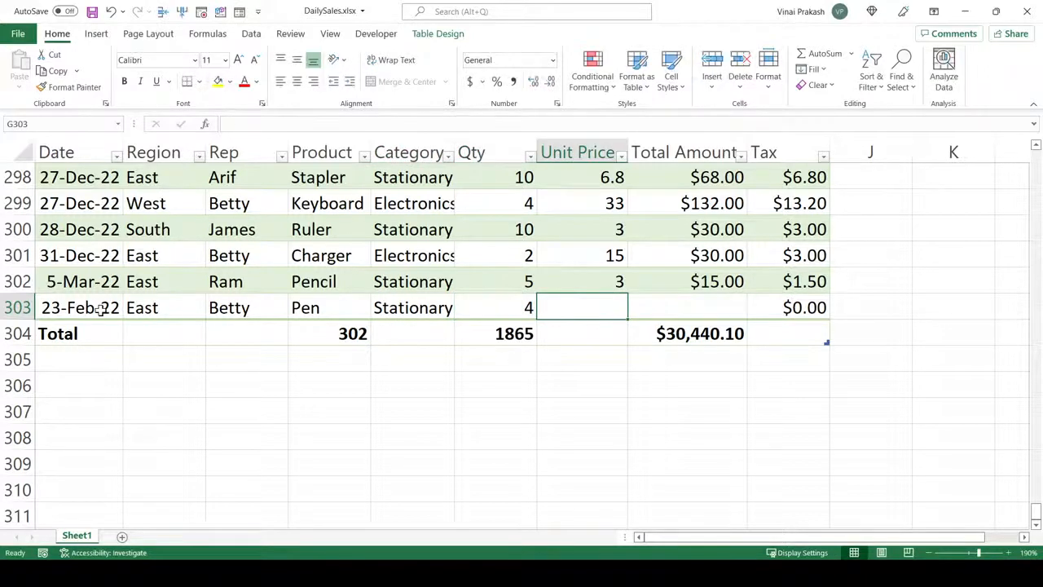
pyautogui.write('3')
pyautogui.press('Tab')
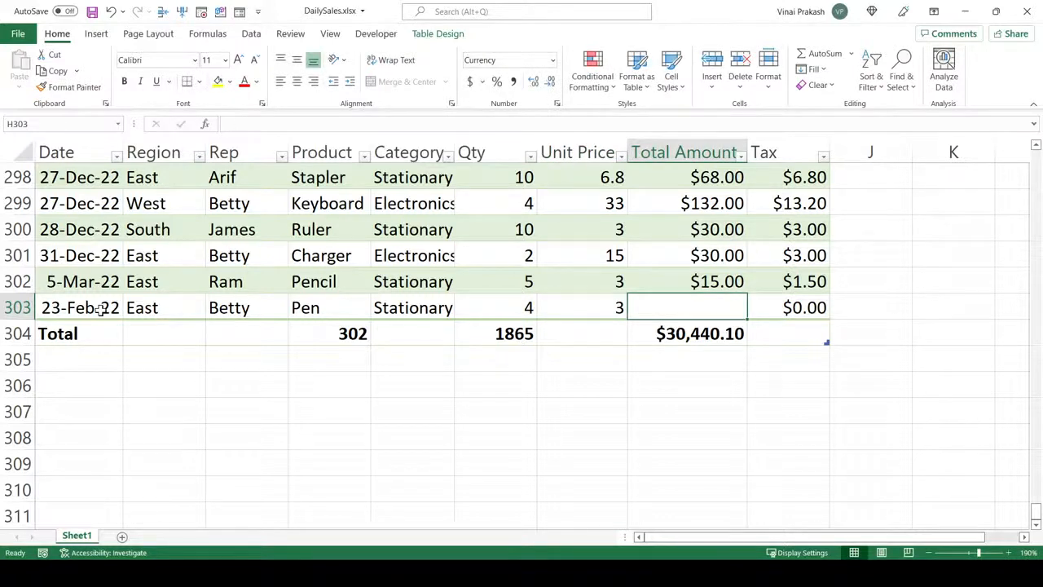
pyautogui.click(648, 282)
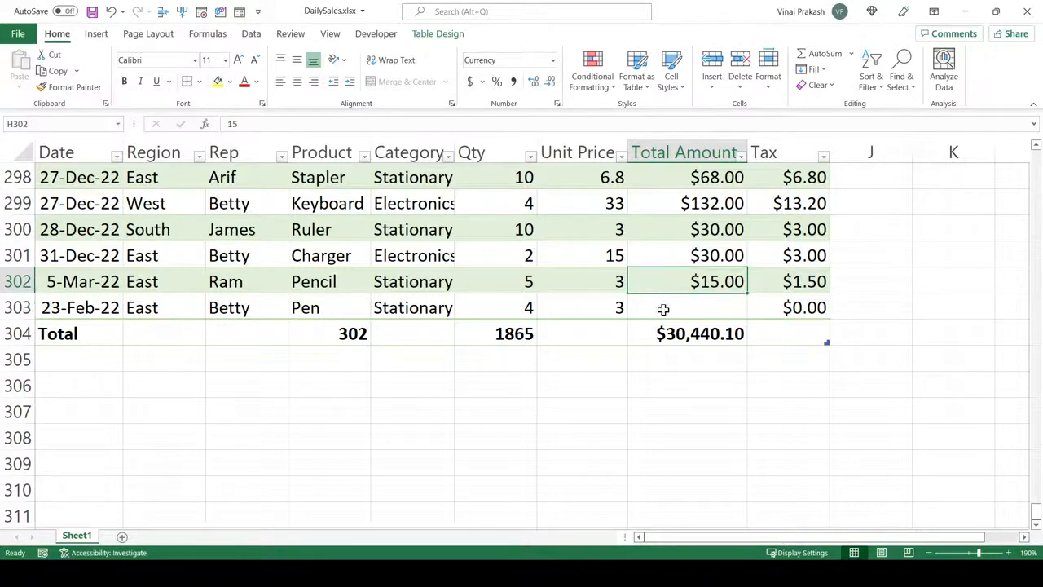
pyautogui.click(663, 306)
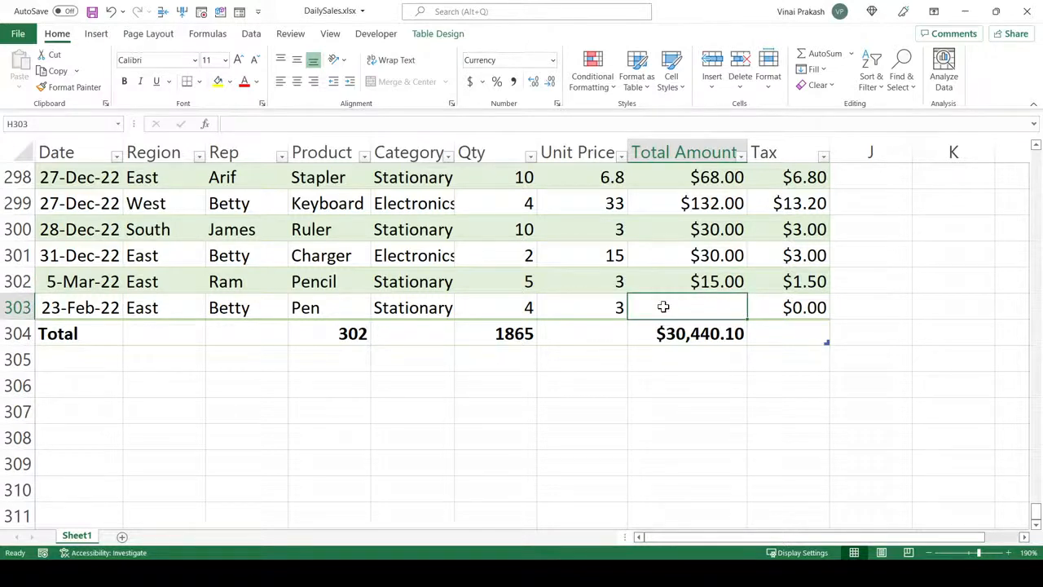
pyautogui.write('=')
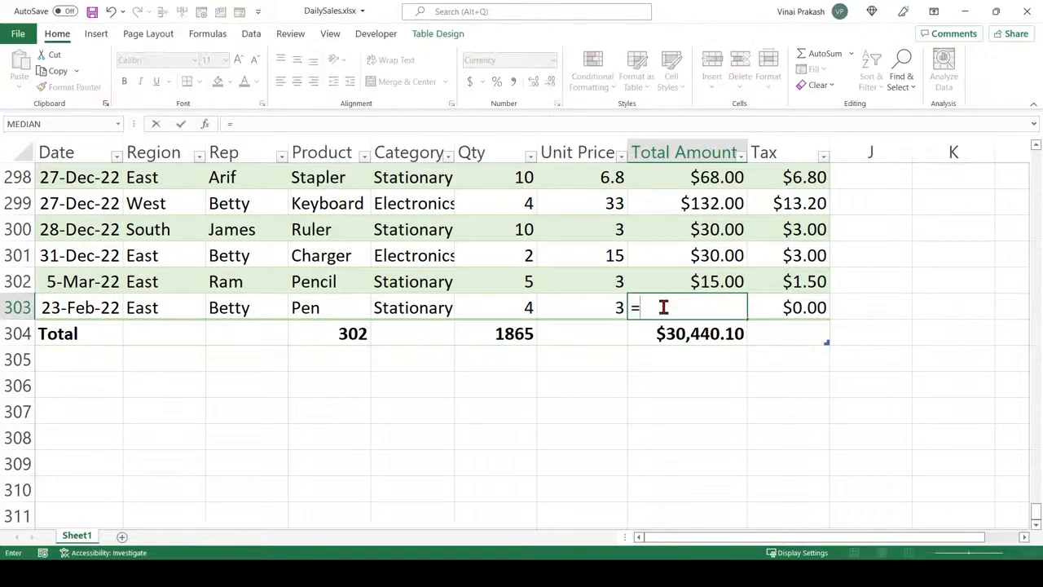
pyautogui.click(501, 307)
pyautogui.write('*')
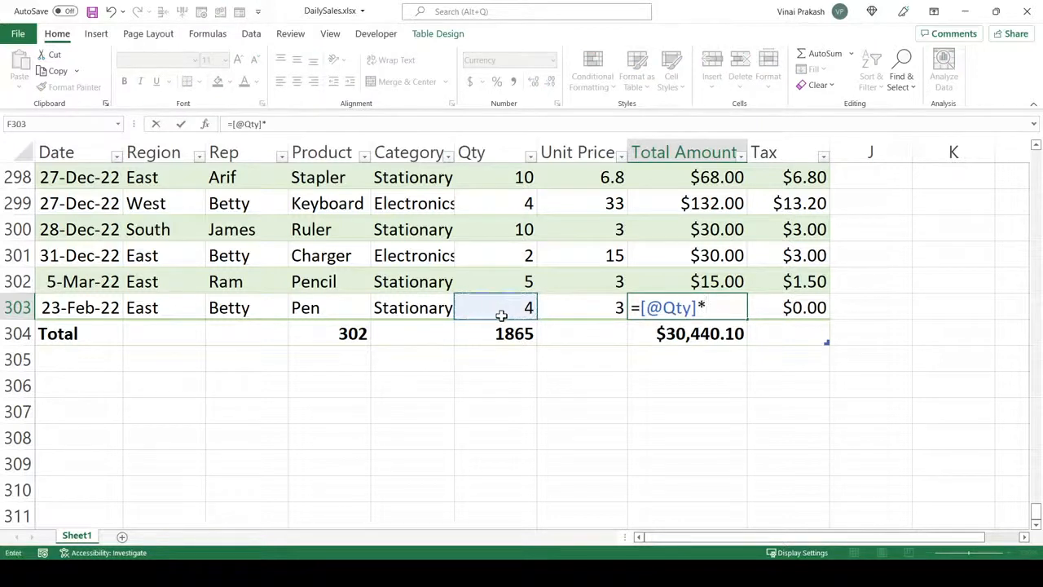
pyautogui.click(601, 307)
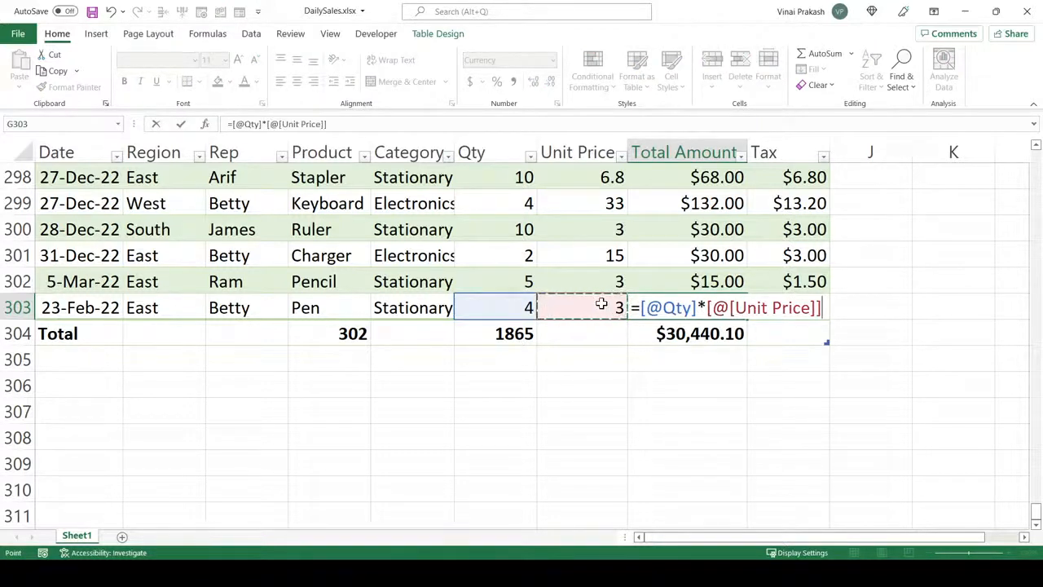
pyautogui.press('Return')
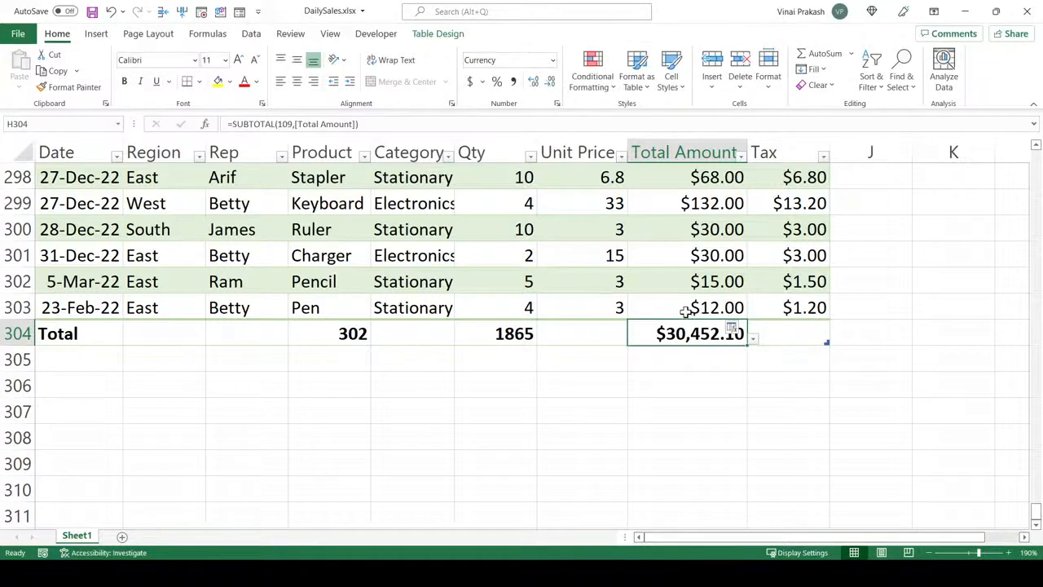
pyautogui.click(687, 310)
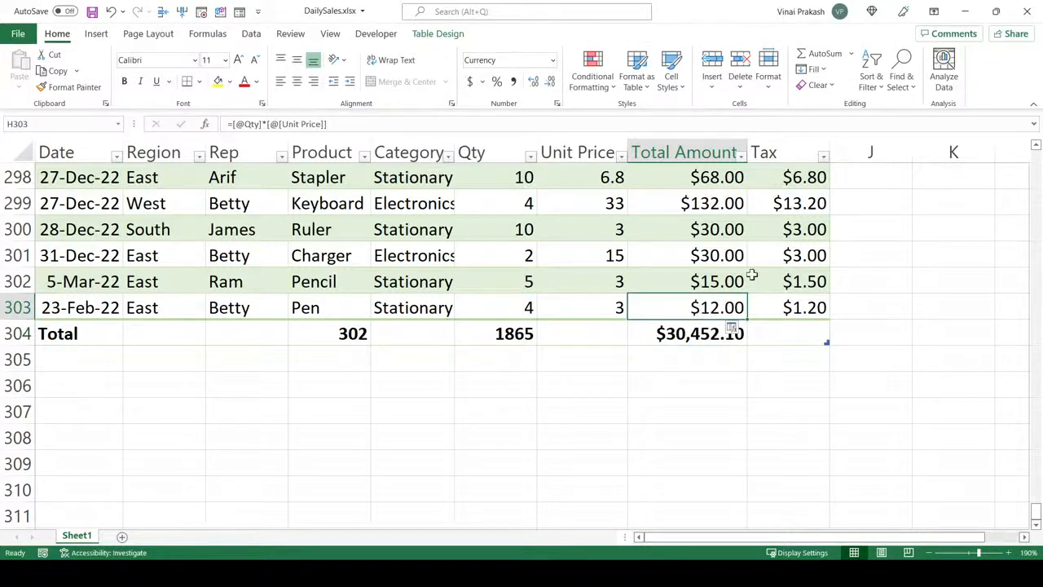
# Step: Add a Sum of the Tax column to the total row and widen the Tax column beyond its contents
pyautogui.click(787, 333)
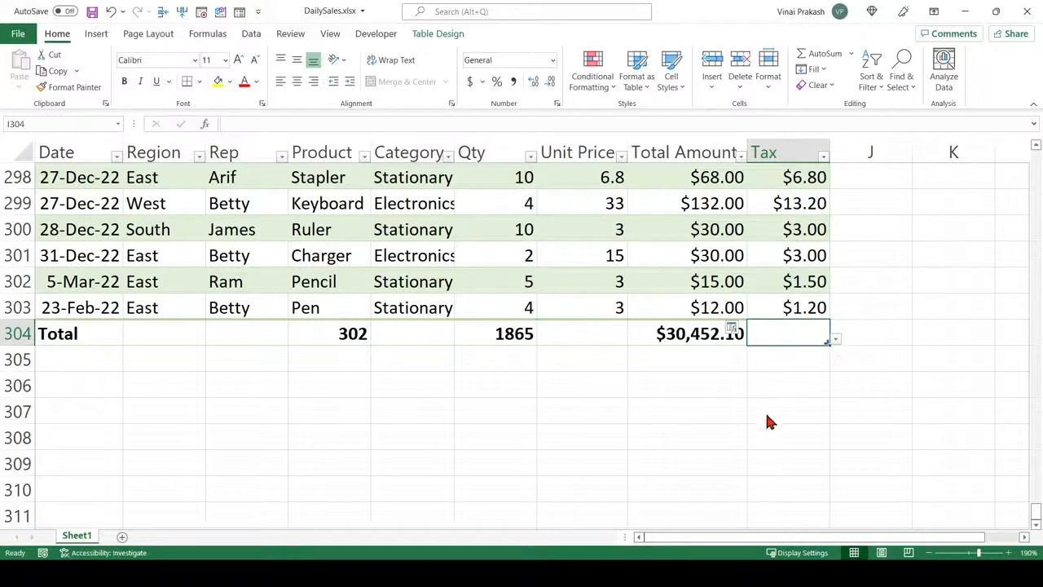
pyautogui.click(764, 451)
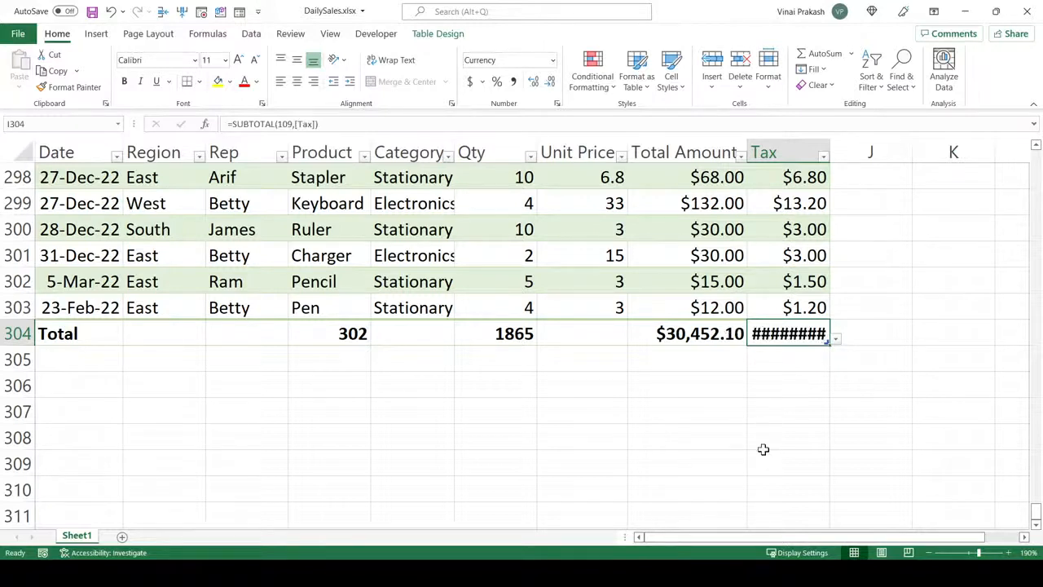
pyautogui.doubleClick(827, 146)
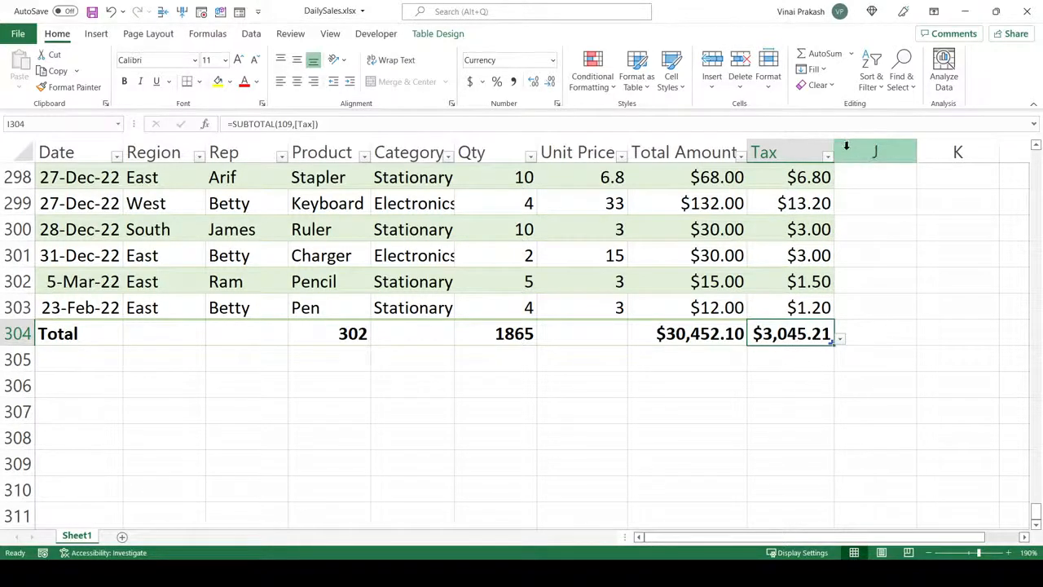
pyautogui.moveTo(834, 152); pyautogui.dragTo(878, 152)
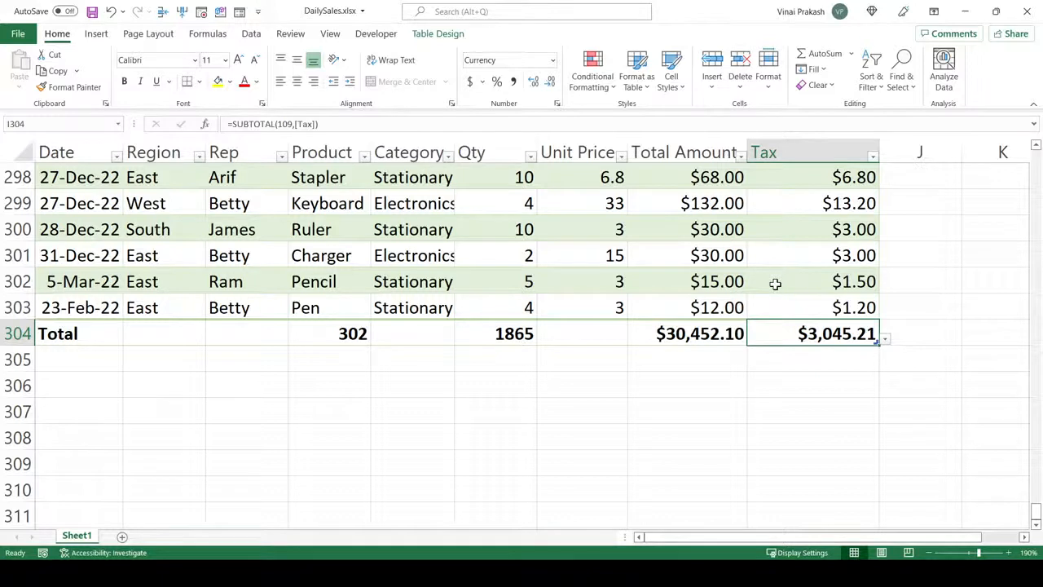
pyautogui.click(774, 283)
pyautogui.click(780, 305)
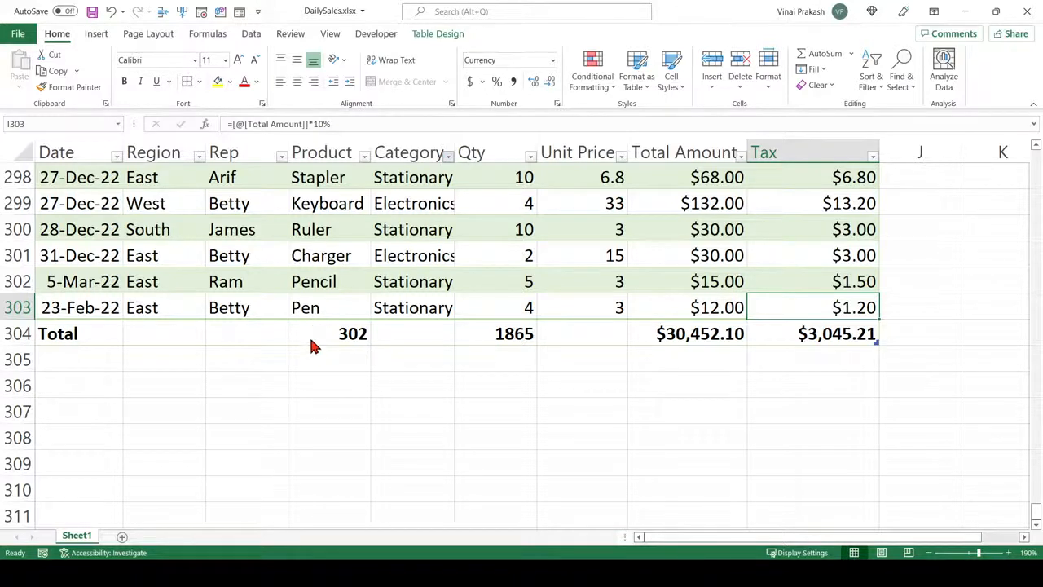
# Step: Filter the Category column to show only Electronics records
pyautogui.click(372, 453)
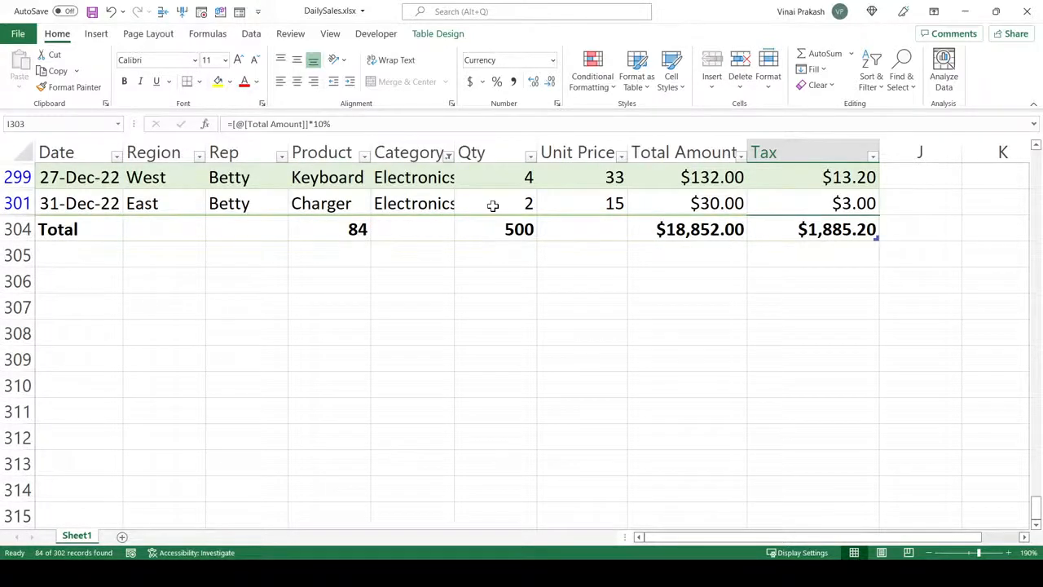
pyautogui.scroll(5, 493, 205)
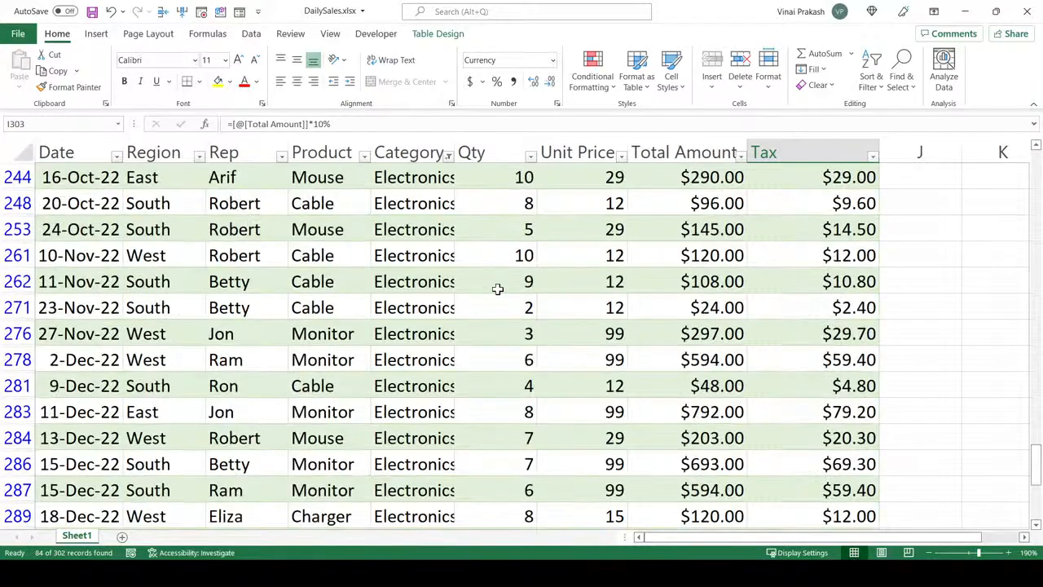
pyautogui.scroll(4, 497, 288)
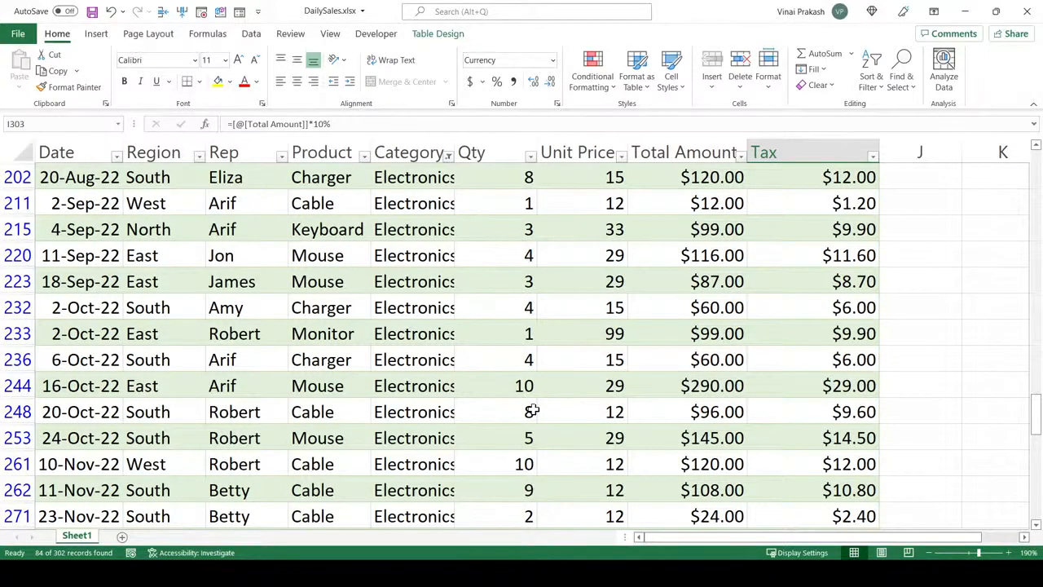
# Step: Filter the Rep column to four selected reps, keeping the Electronics filter active
pyautogui.scroll(-4, 532, 411)
pyautogui.scroll(-1, 527, 383)
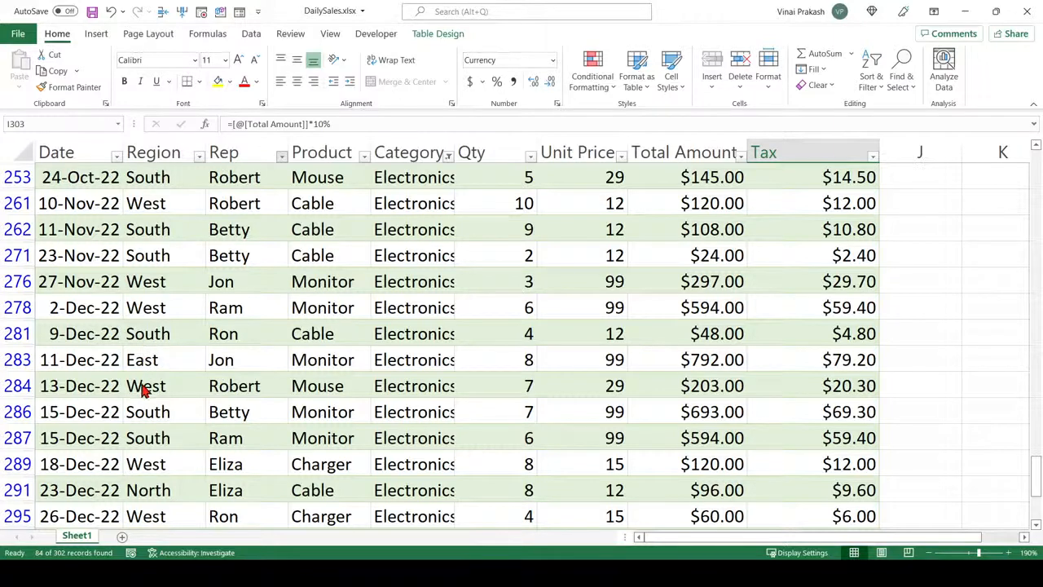
pyautogui.click(195, 450)
pyautogui.scroll(3, 370, 299)
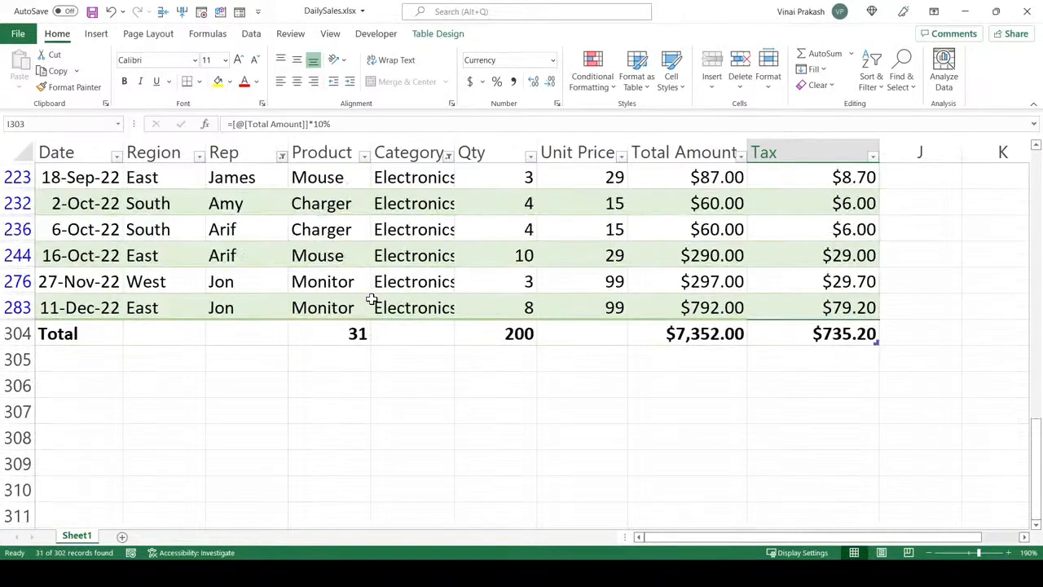
pyautogui.scroll(3, 405, 242)
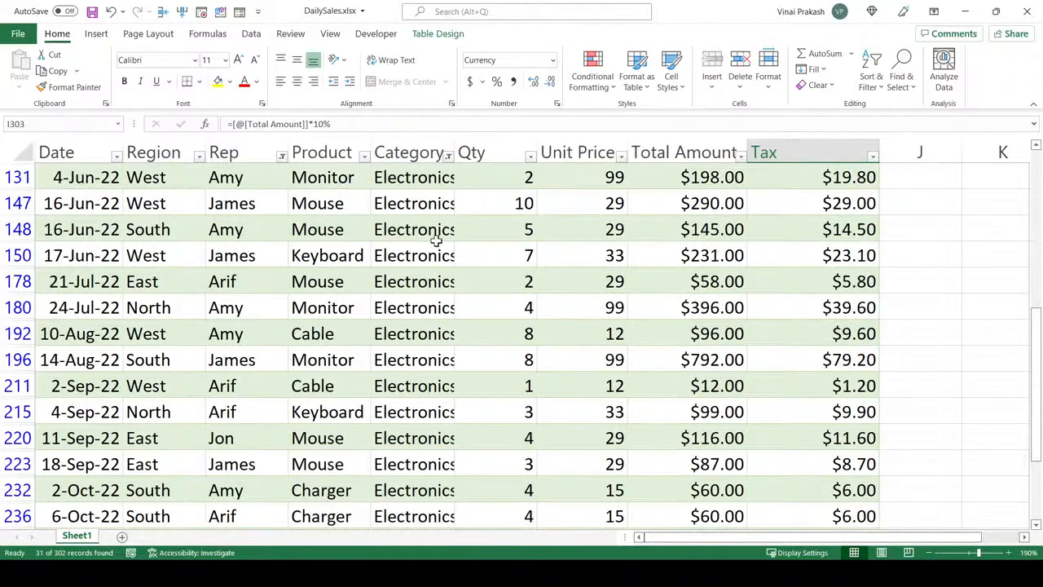
# Step: Sort the filtered table by Total Amount from largest to smallest
pyautogui.scroll(3, 447, 326)
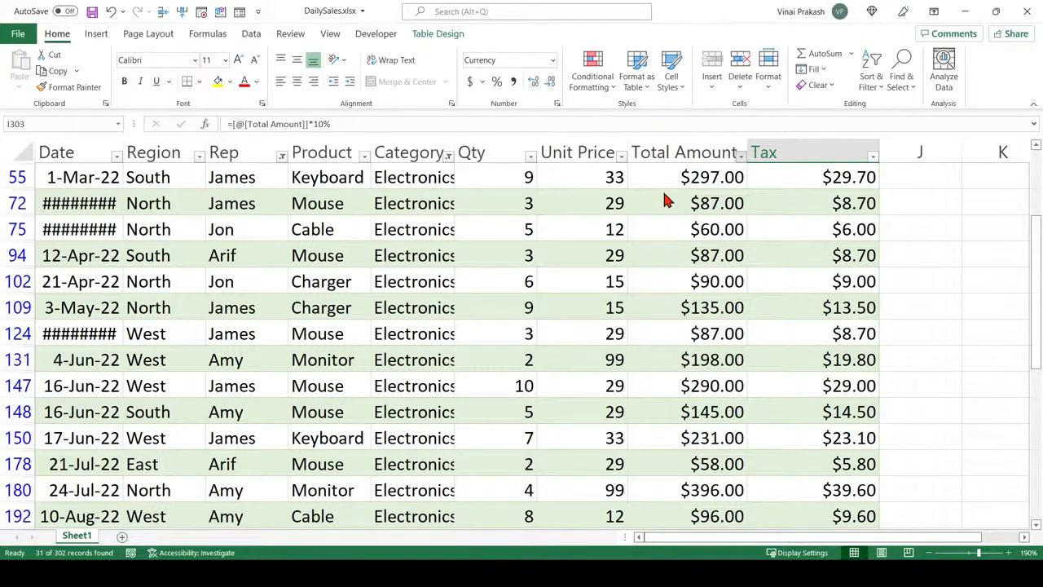
pyautogui.scroll(2, 664, 192)
pyautogui.scroll(-2, 663, 193)
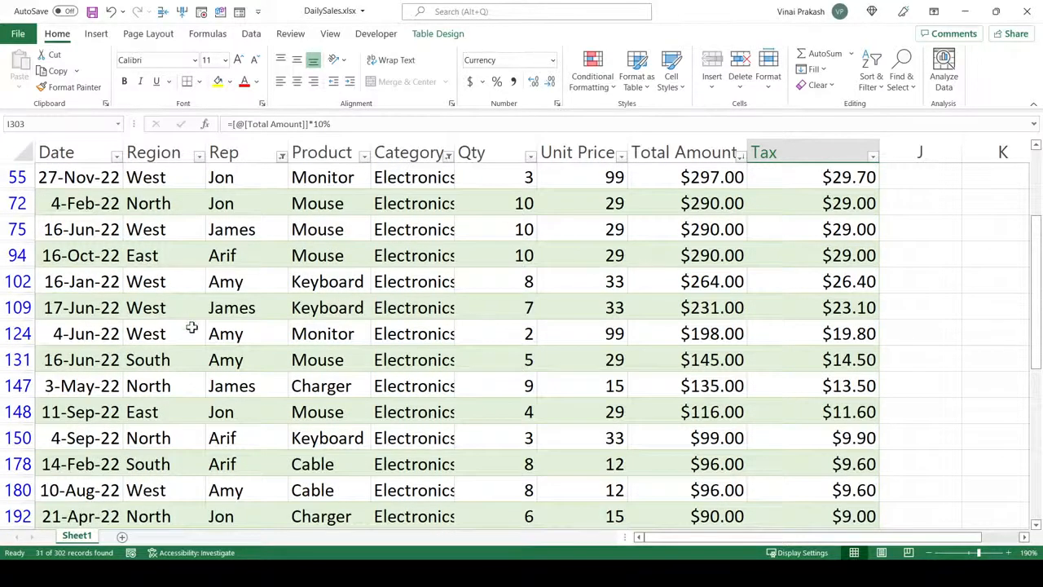
# Step: Sort the filtered table by Date from oldest to newest and fit the Date column's width to its contents
pyautogui.click(74, 203)
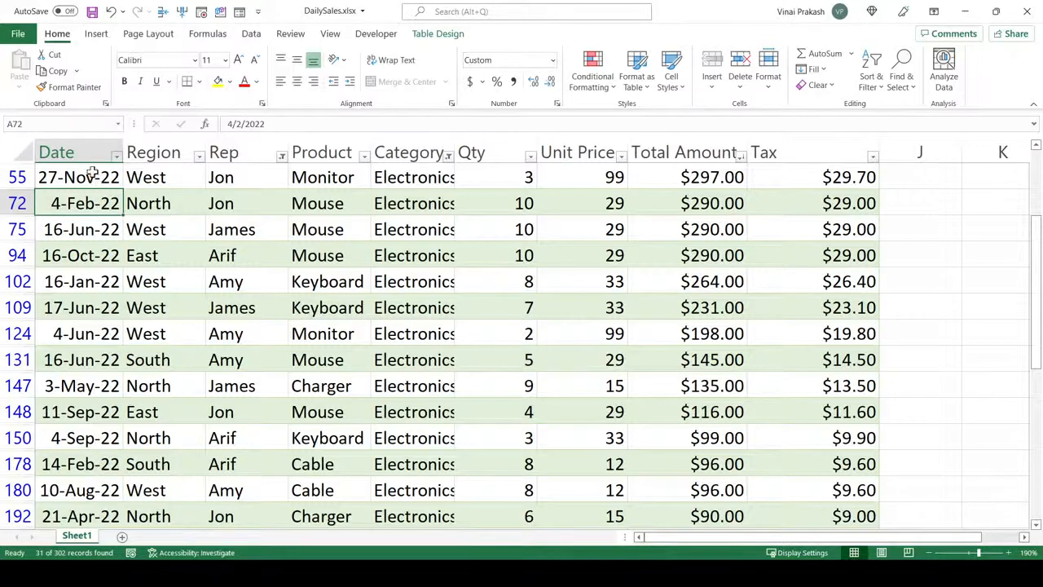
pyautogui.click(92, 173)
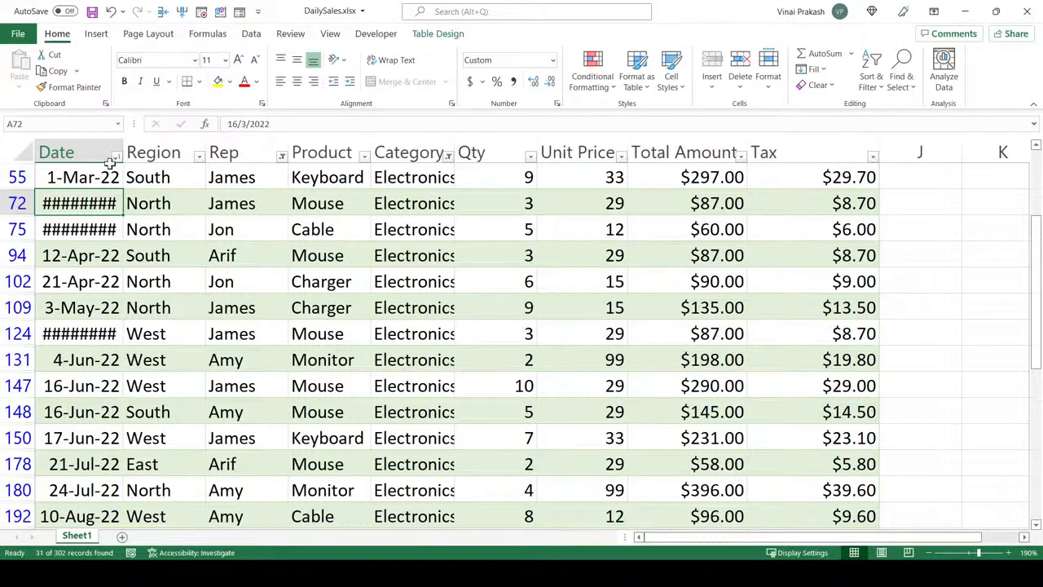
pyautogui.doubleClick(123, 147)
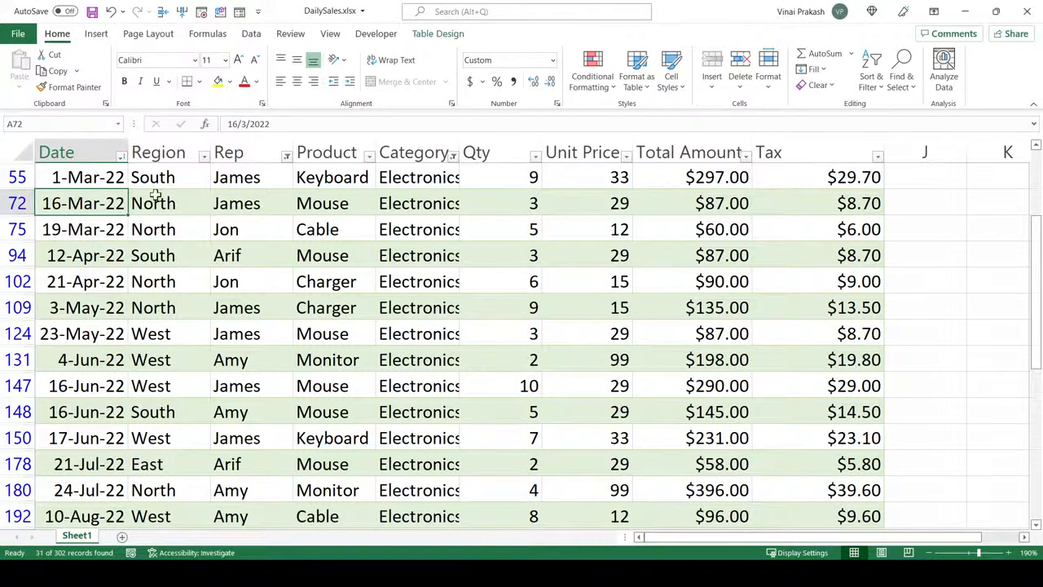
pyautogui.scroll(-2, 97, 392)
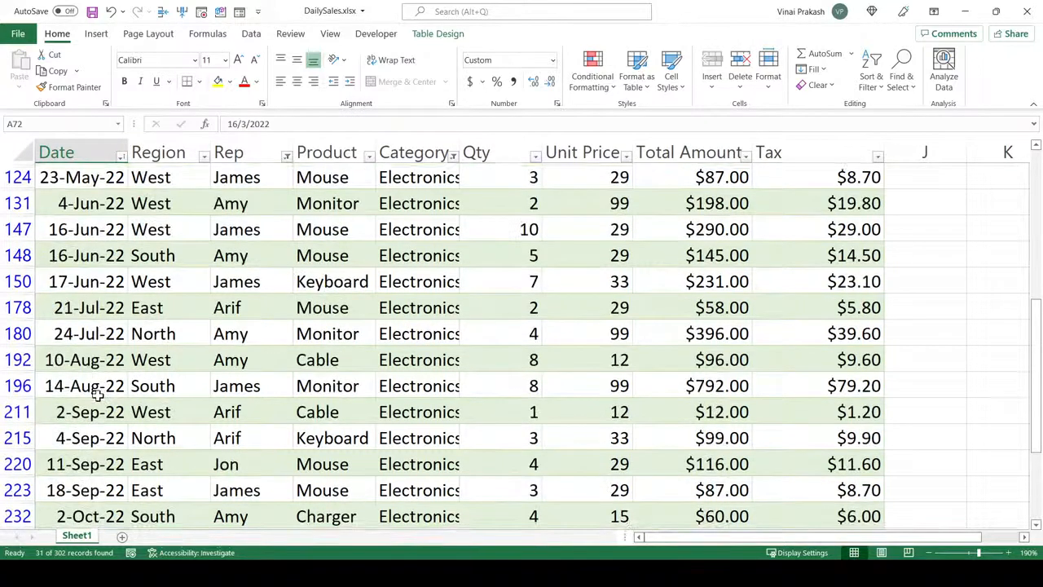
pyautogui.scroll(-2, 98, 393)
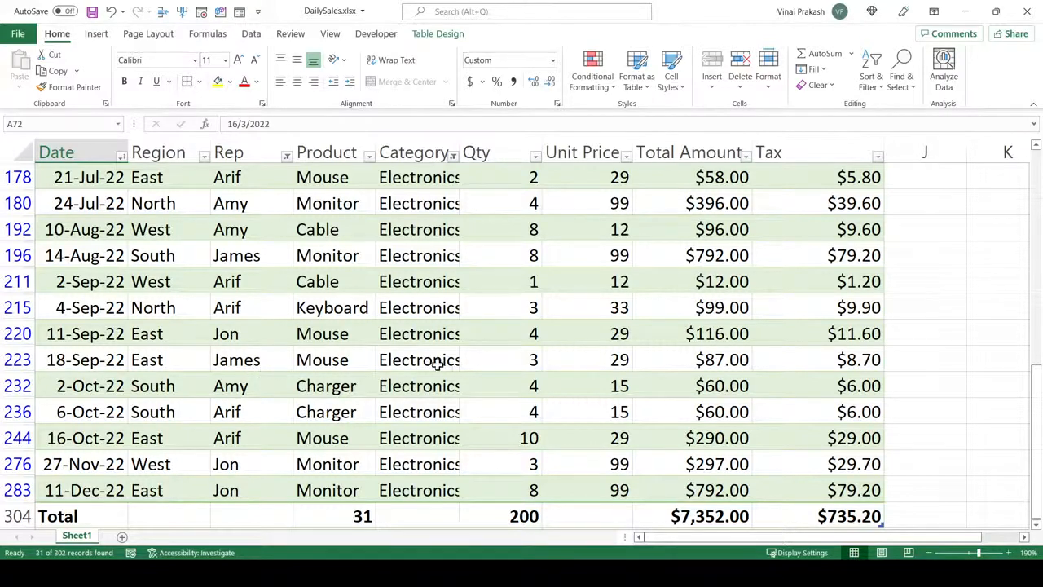
# Step: Show the sales table's design options and look at the Remove Duplicates tool
pyautogui.scroll(4, 438, 364)
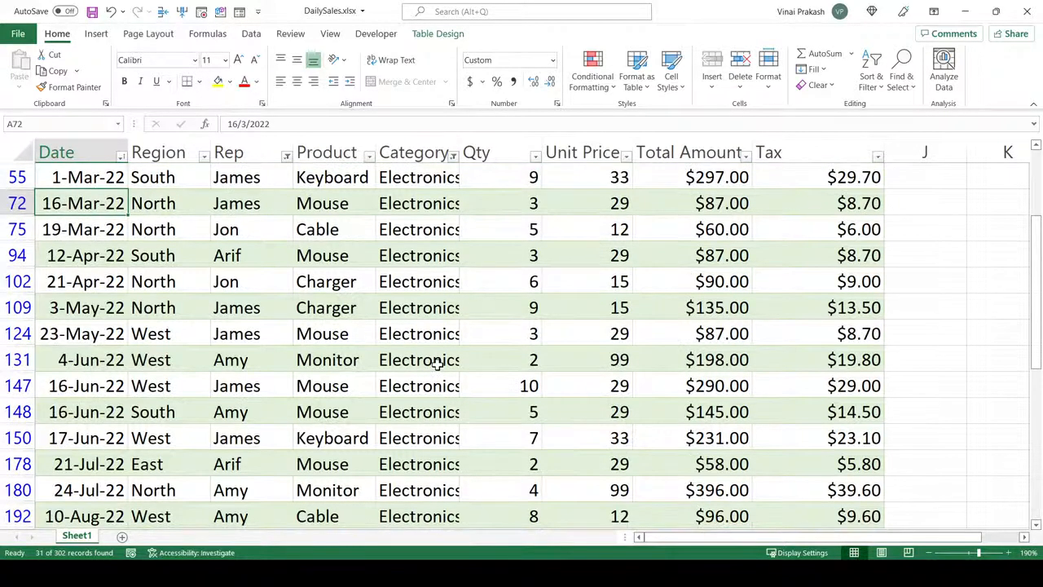
pyautogui.scroll(3, 438, 365)
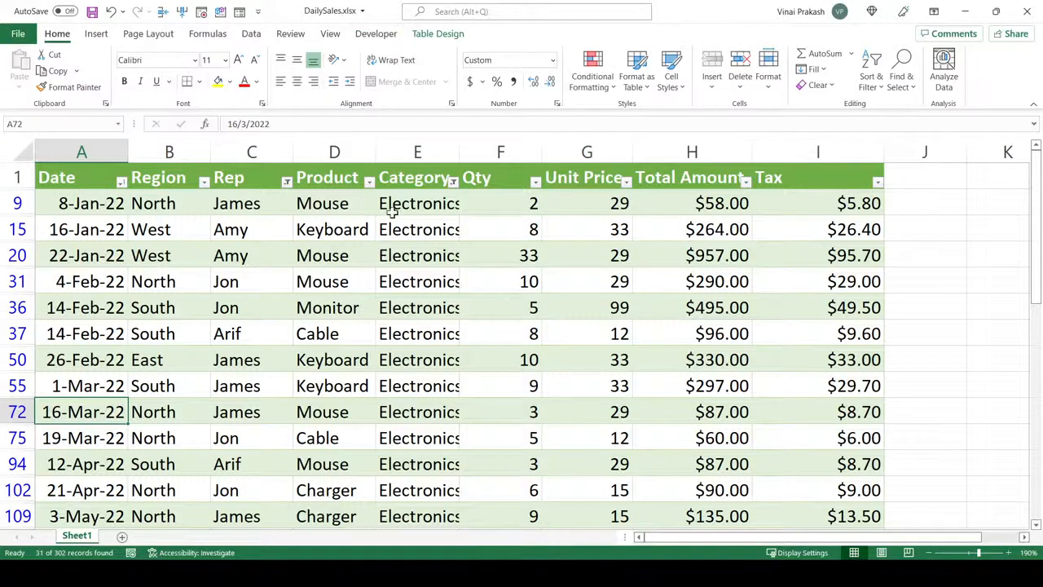
pyautogui.click(437, 35)
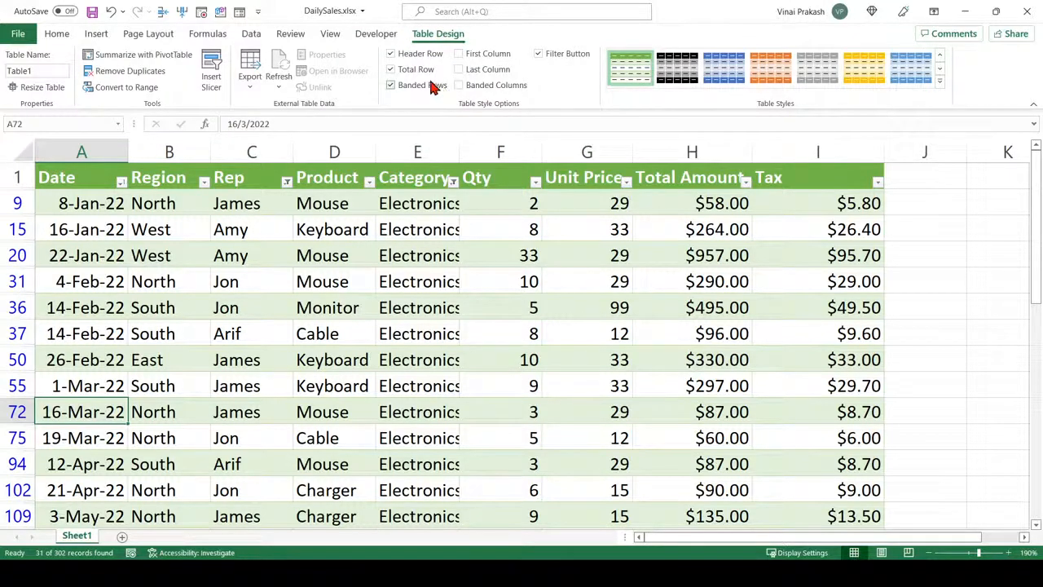
pyautogui.click(131, 71)
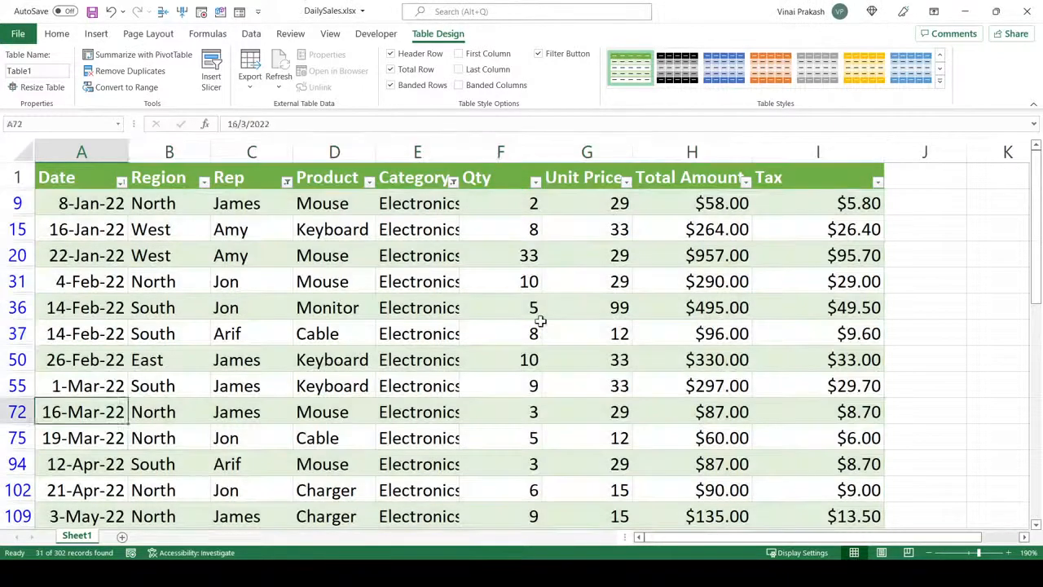
# Step: Try to append a new row to the filtered table from the Tax cell of its last data row
pyautogui.click(538, 329)
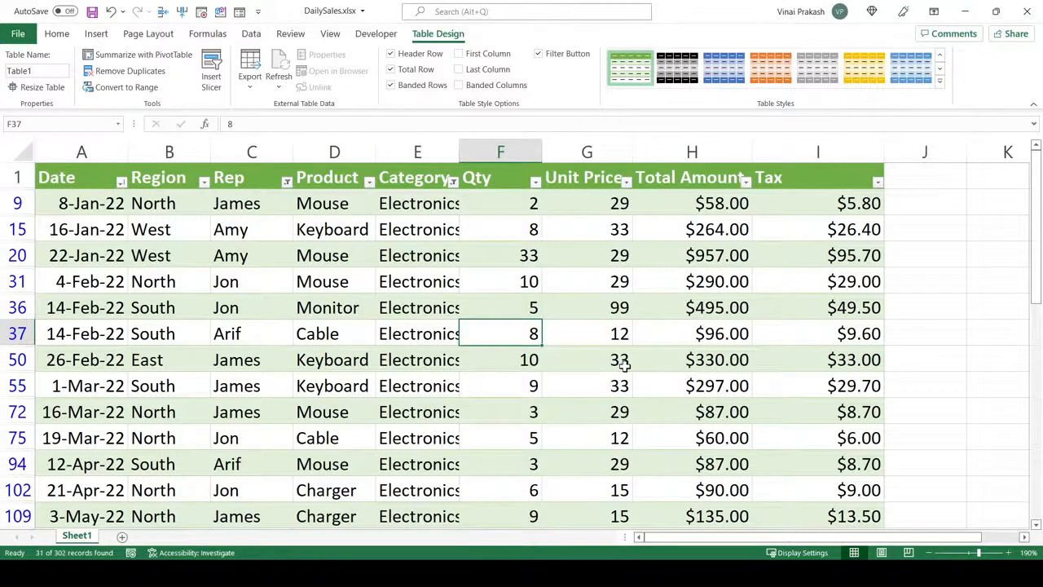
pyautogui.hotkey('ctrl', 'Down')
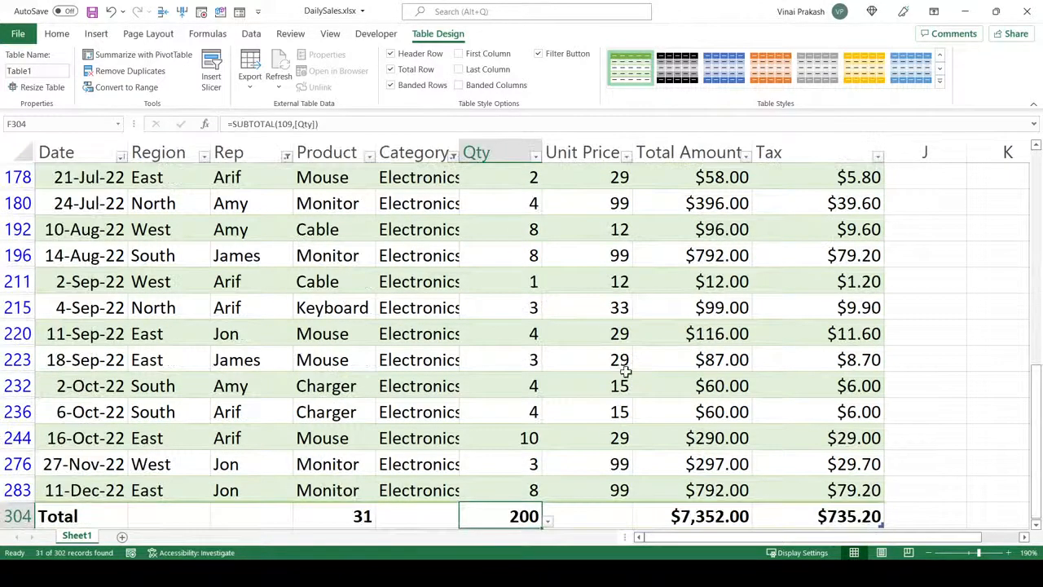
pyautogui.scroll(-1, 815, 383)
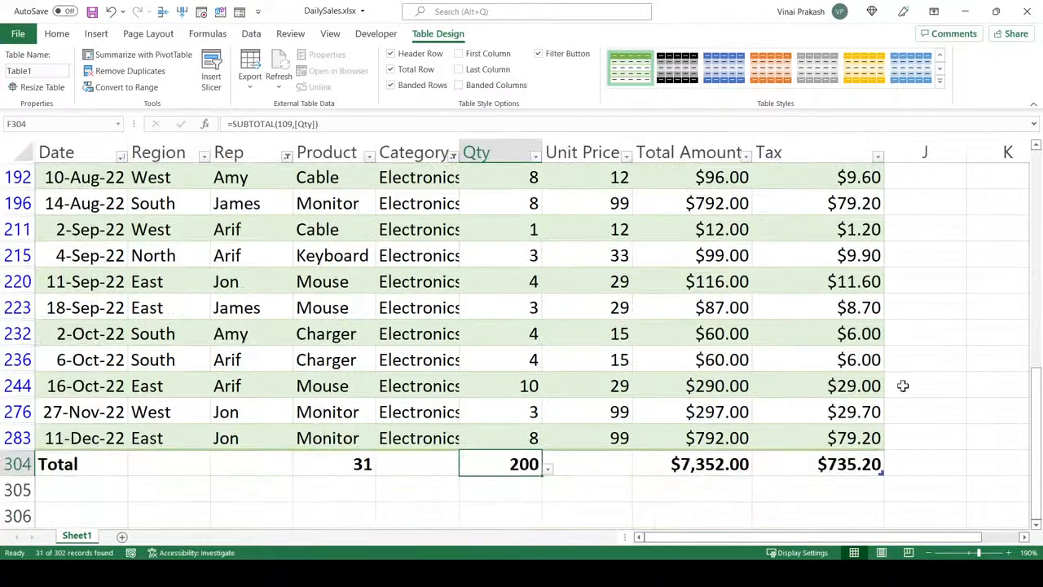
pyautogui.click(818, 438)
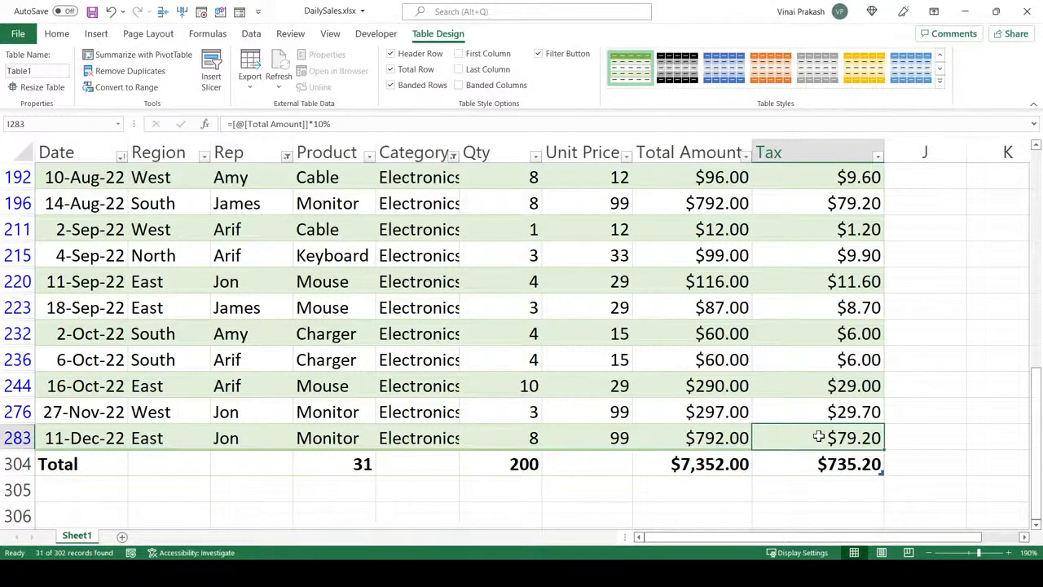
pyautogui.press('Tab')
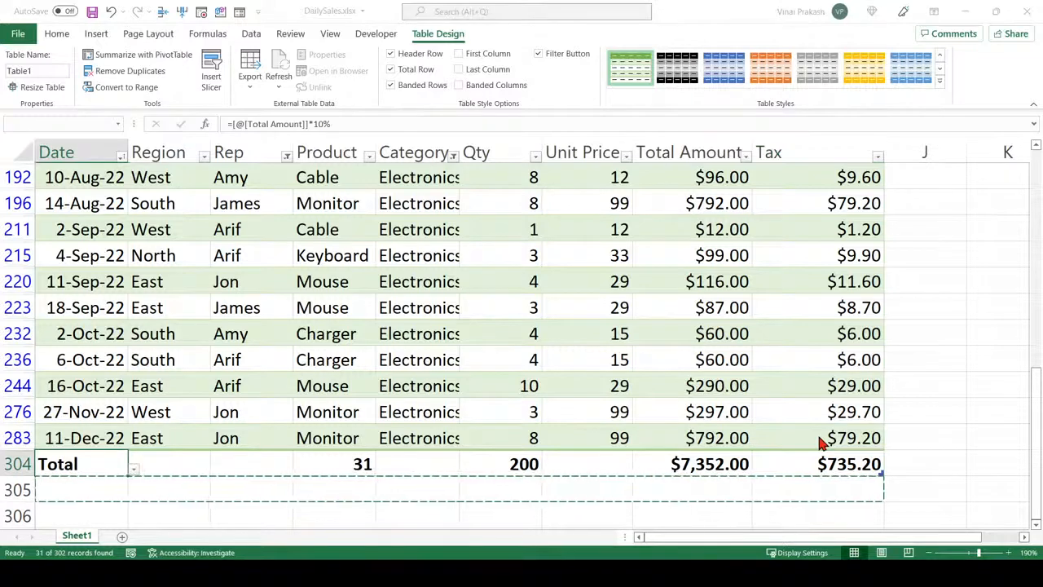
pyautogui.click(521, 325)
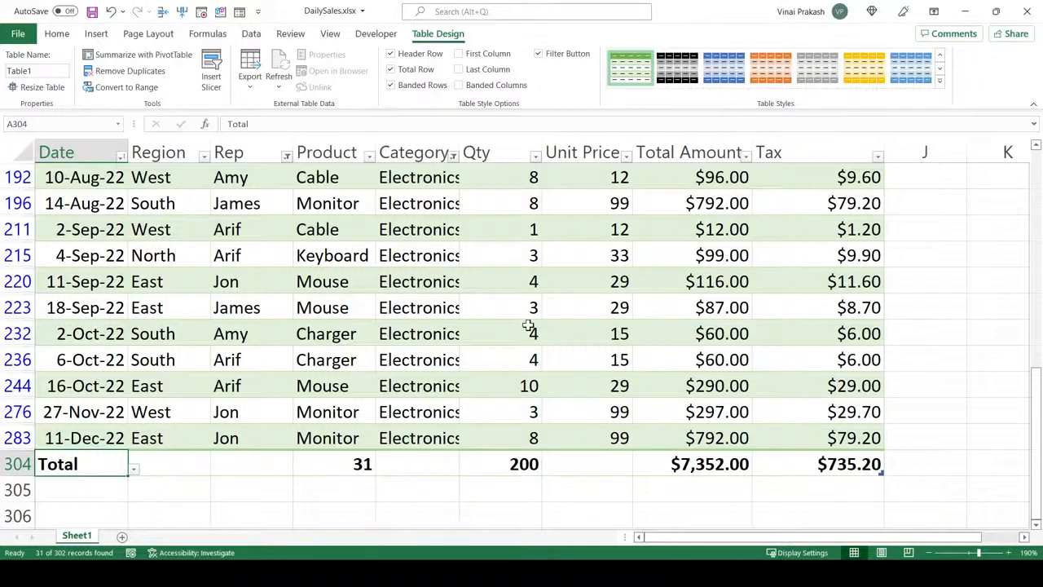
# Step: Clear all filters from the sales table so every record is listed again
pyautogui.click(204, 260)
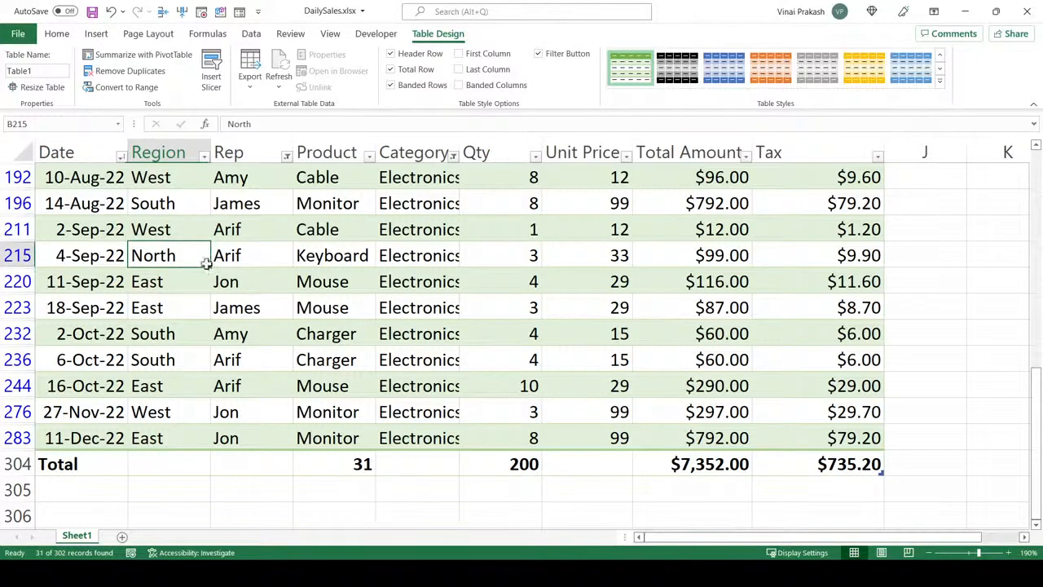
pyautogui.click(55, 36)
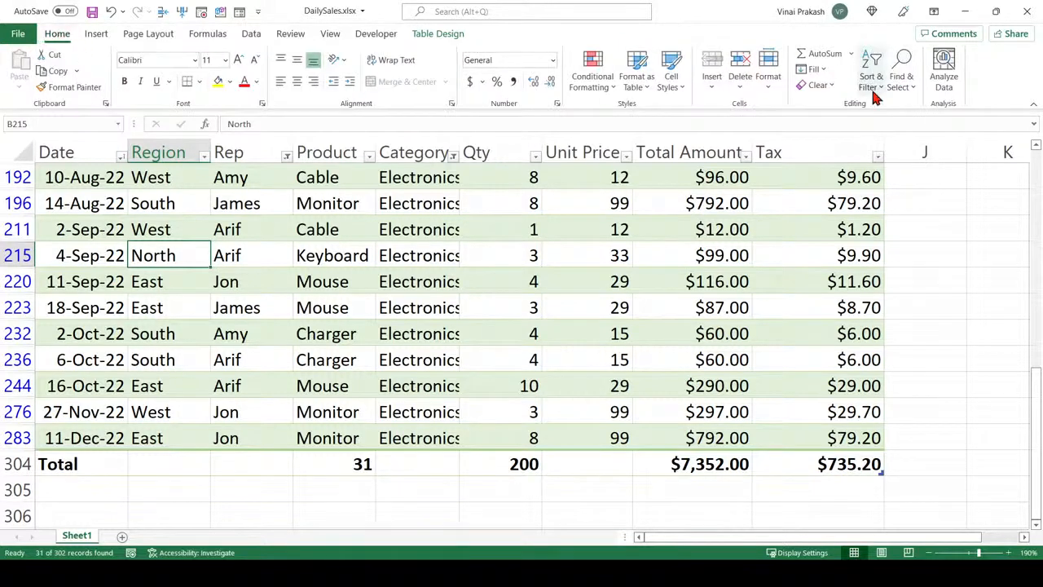
pyautogui.click(905, 189)
pyautogui.click(739, 309)
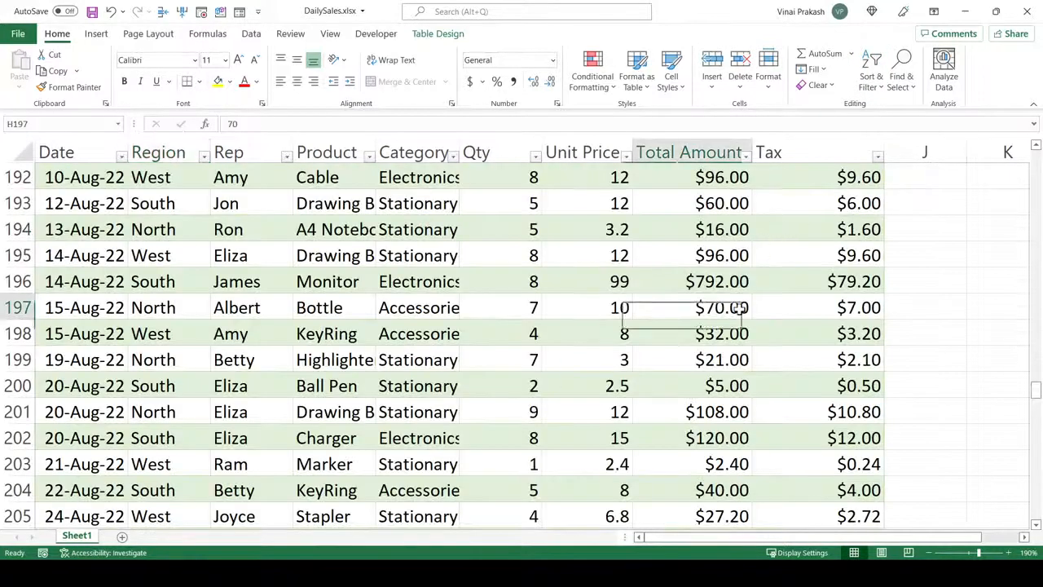
# Step: Append a new row above the total row from the Tax cell of the table's last data row
pyautogui.hotkey('ctrl', 'Down')
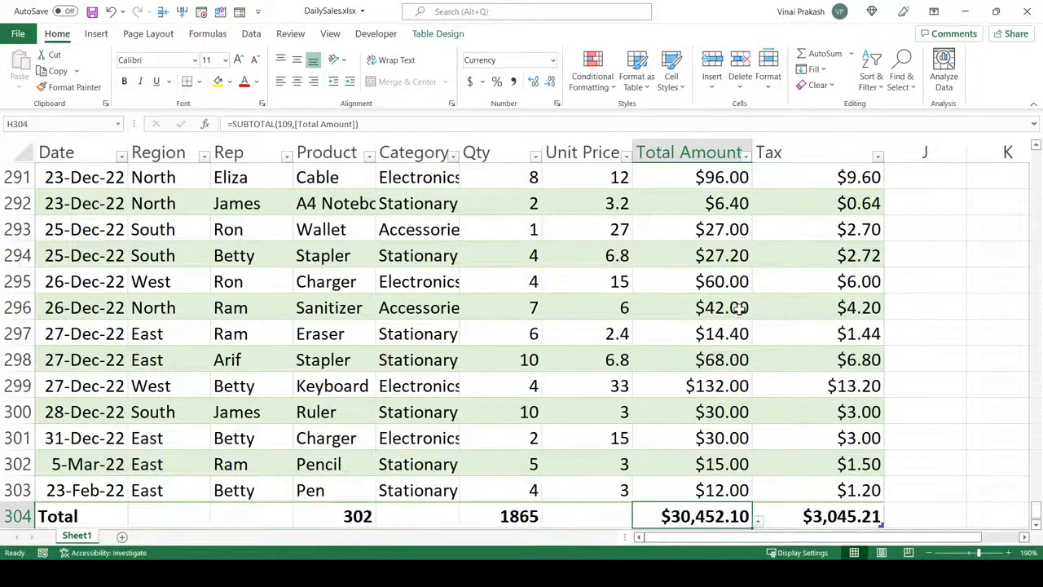
pyautogui.click(812, 491)
pyautogui.scroll(-3, 813, 489)
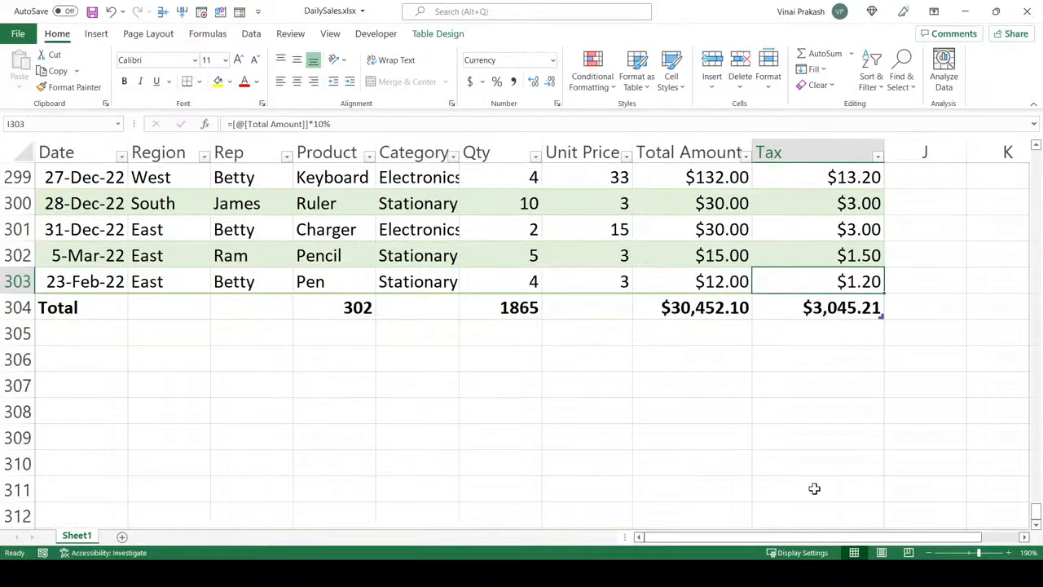
pyautogui.press('Tab')
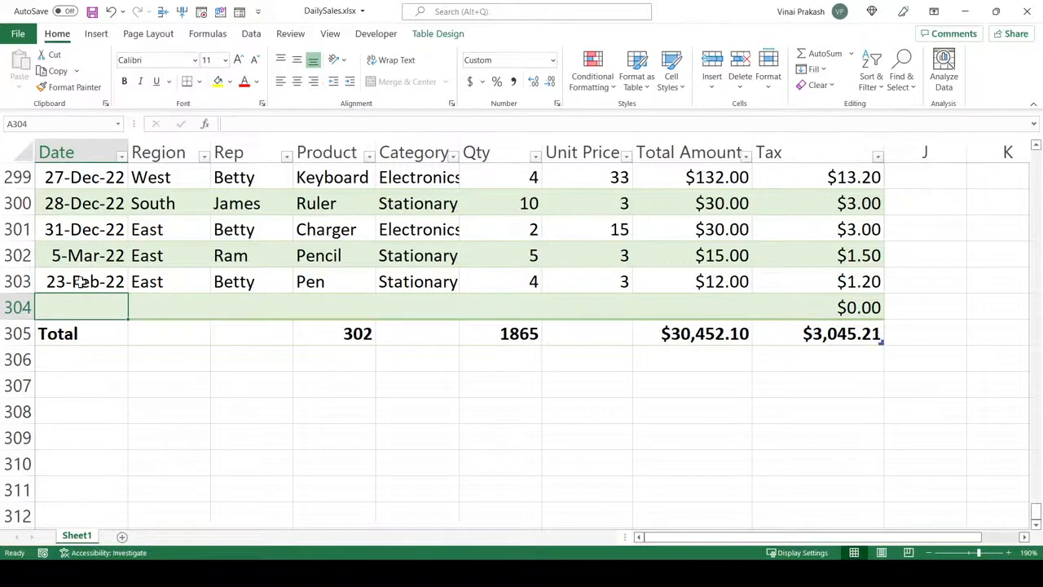
# Step: Copy the last three filled rows of the table, from 31-Dec-22 to 23-Feb-22, and paste them starting in the empty row above the total
pyautogui.click(76, 231)
pyautogui.moveTo(75, 231); pyautogui.dragTo(819, 280)
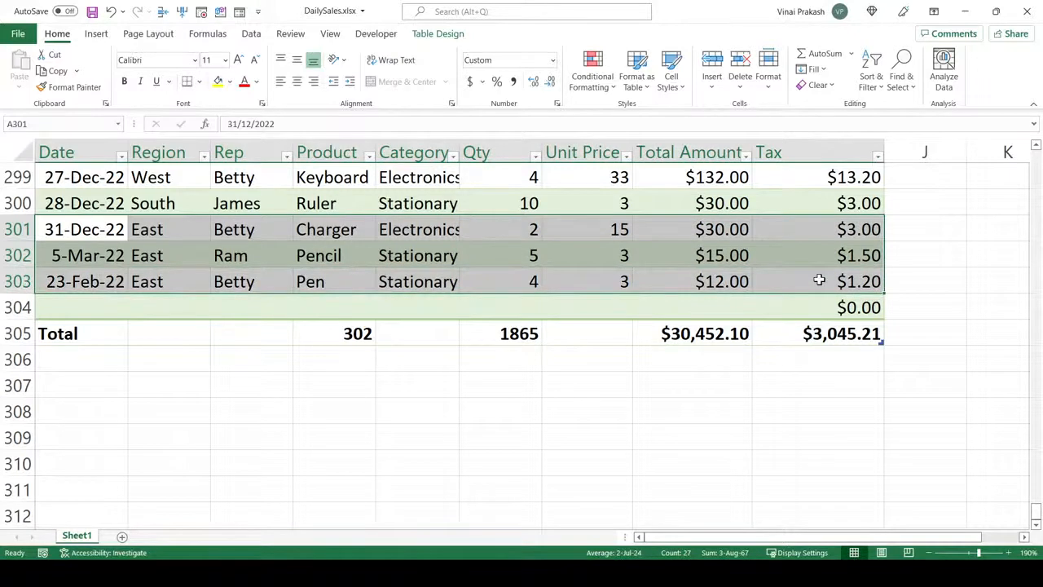
pyautogui.hotkey('ctrl', 'c')
pyautogui.press('Escape')
pyautogui.click(104, 306)
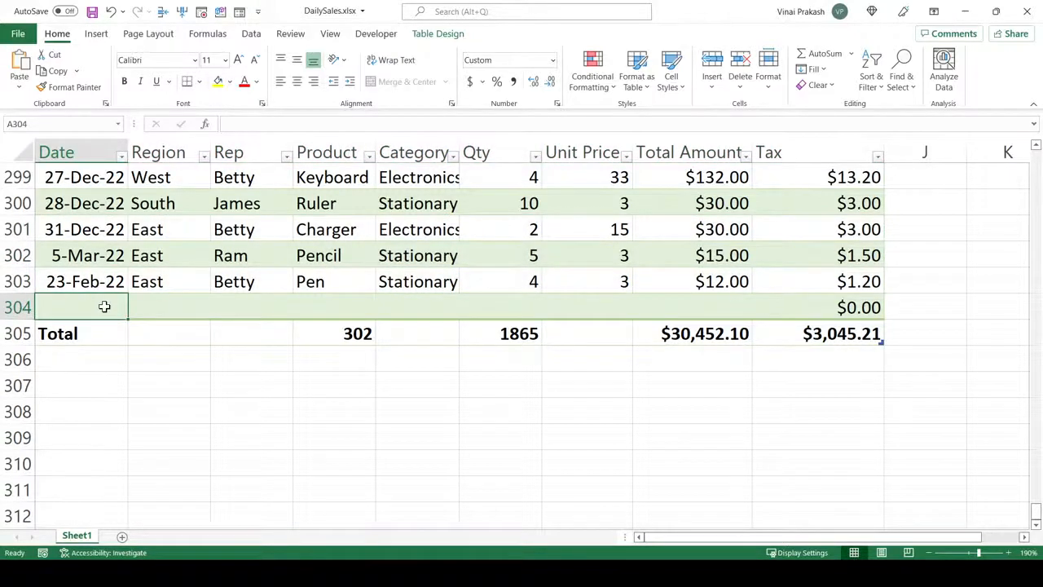
pyautogui.hotkey('ctrl', 'v')
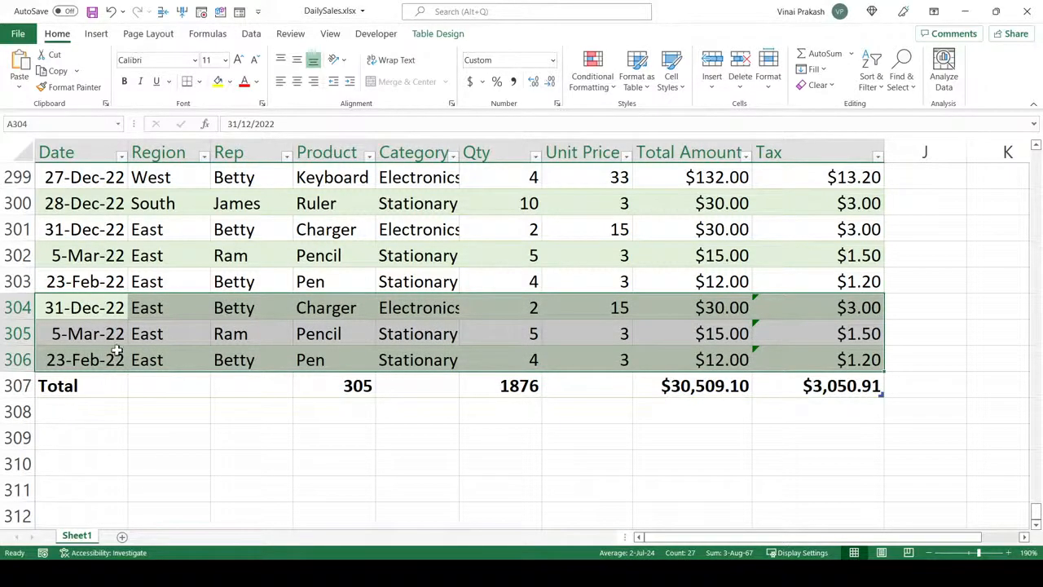
# Step: Remove duplicate records from the sales table
pyautogui.click(183, 322)
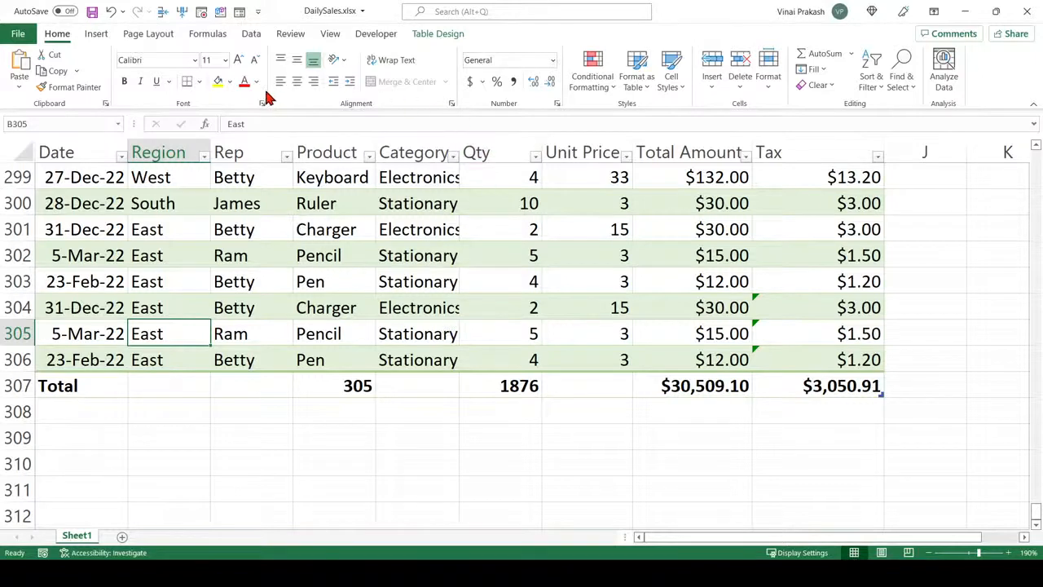
pyautogui.click(437, 34)
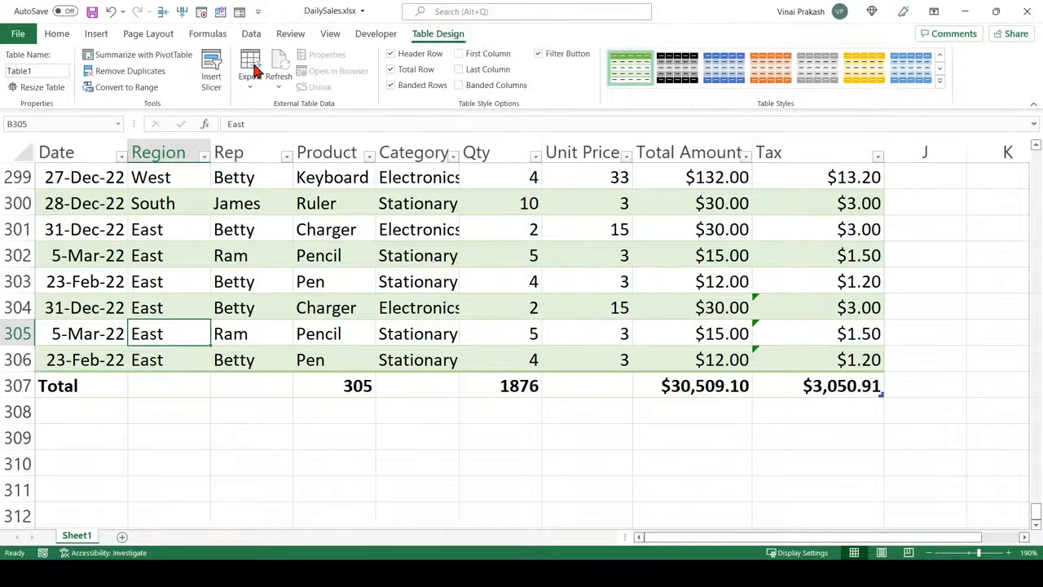
pyautogui.click(128, 72)
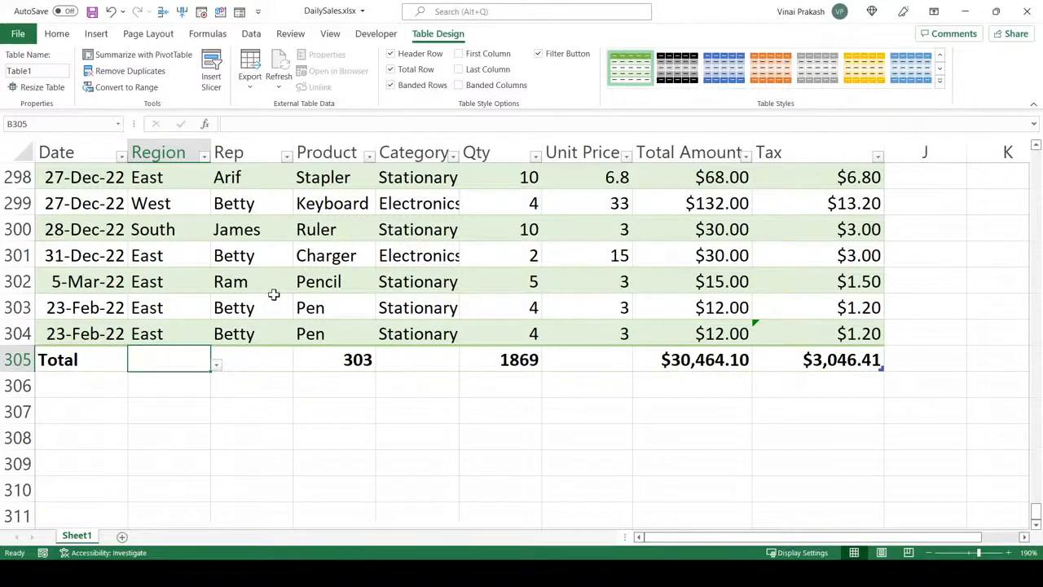
# Step: Examine the table's rows after removing duplicates and look at the options for exporting the table
pyautogui.scroll(3, 273, 294)
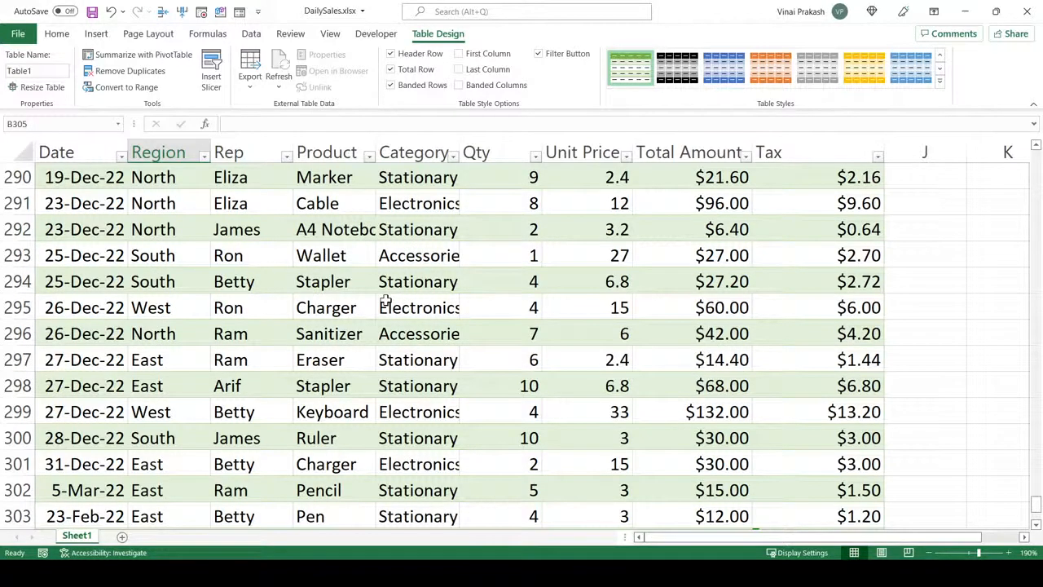
pyautogui.scroll(-3, 386, 300)
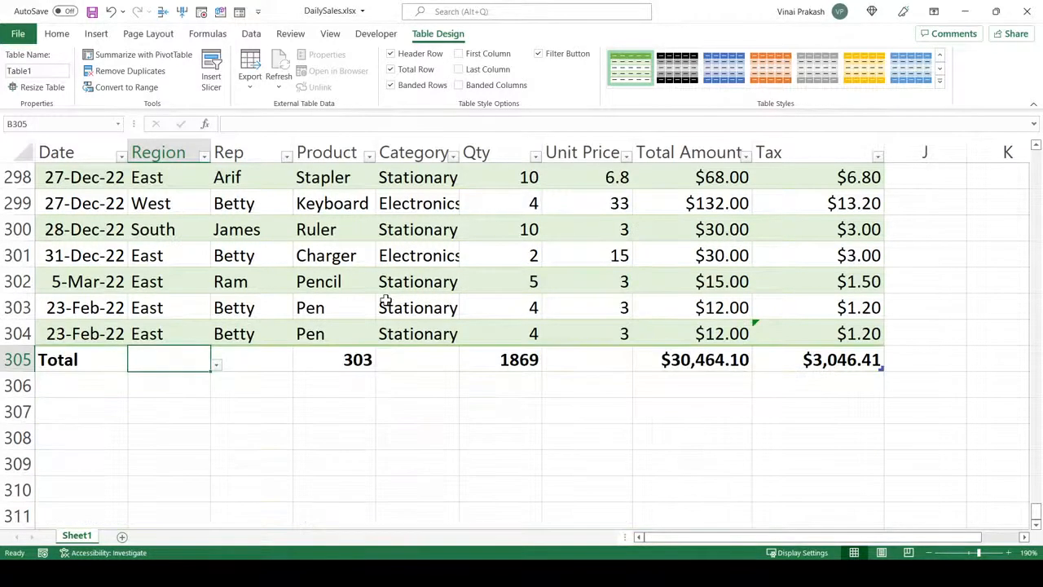
pyautogui.scroll(3, 385, 300)
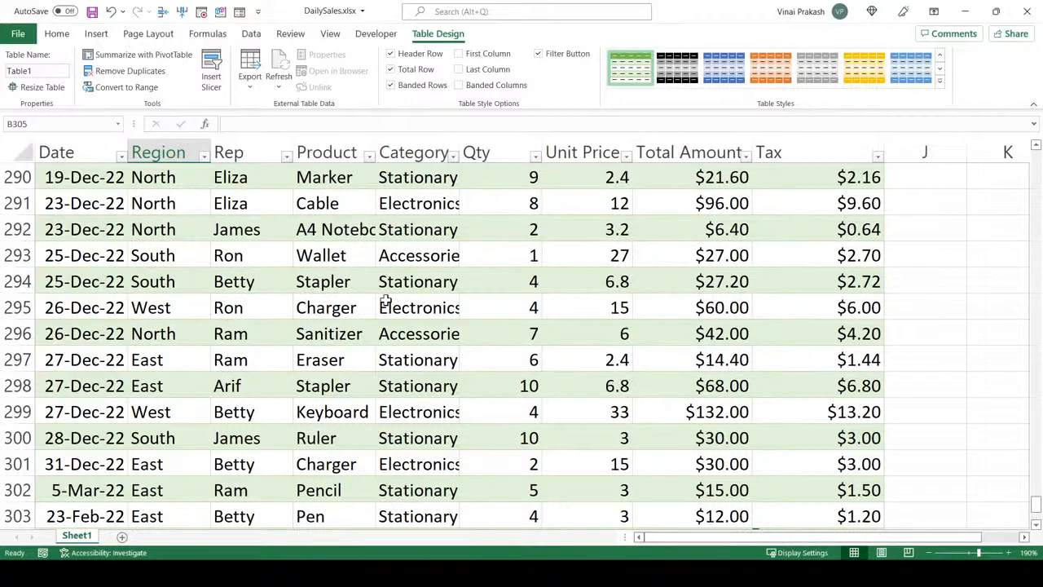
pyautogui.scroll(6, 385, 300)
pyautogui.click(381, 299)
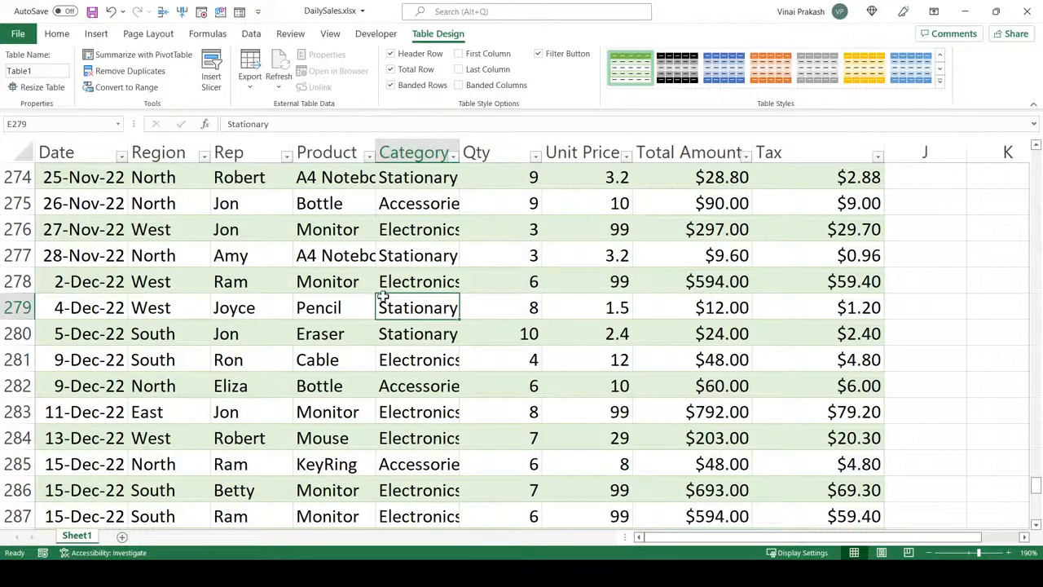
pyautogui.scroll(16, 391, 312)
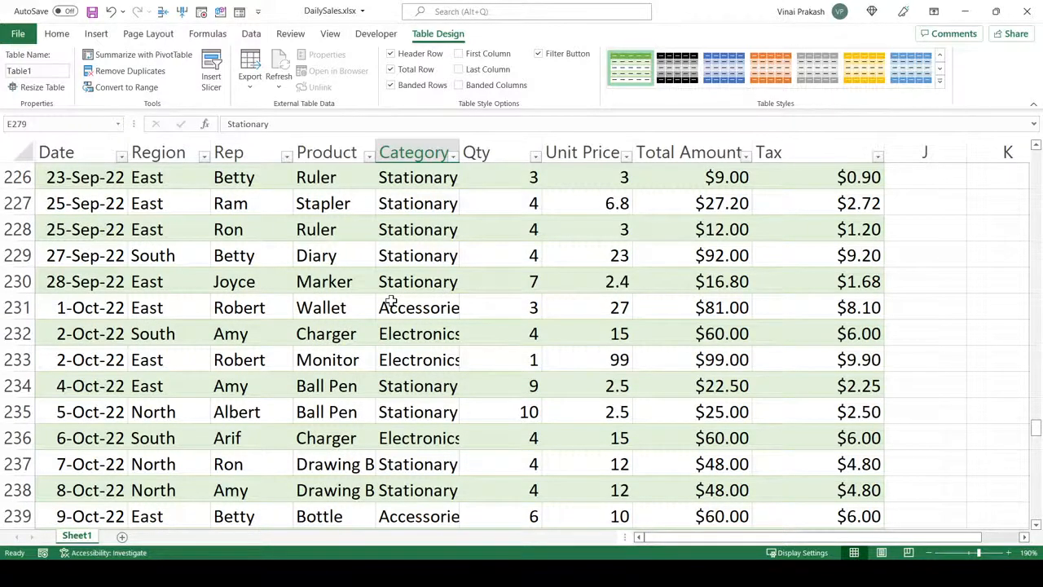
pyautogui.click(247, 92)
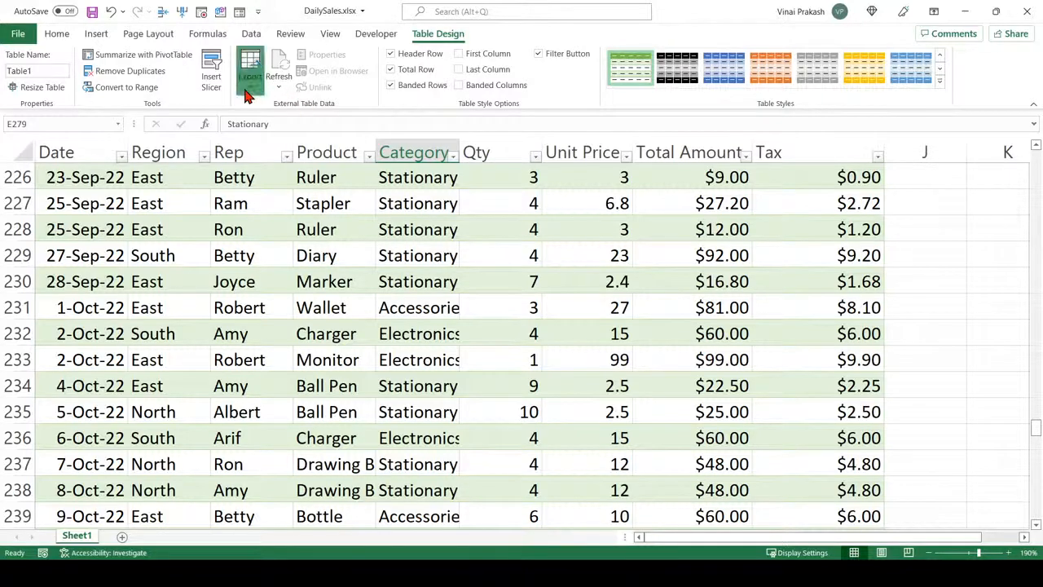
pyautogui.click(307, 105)
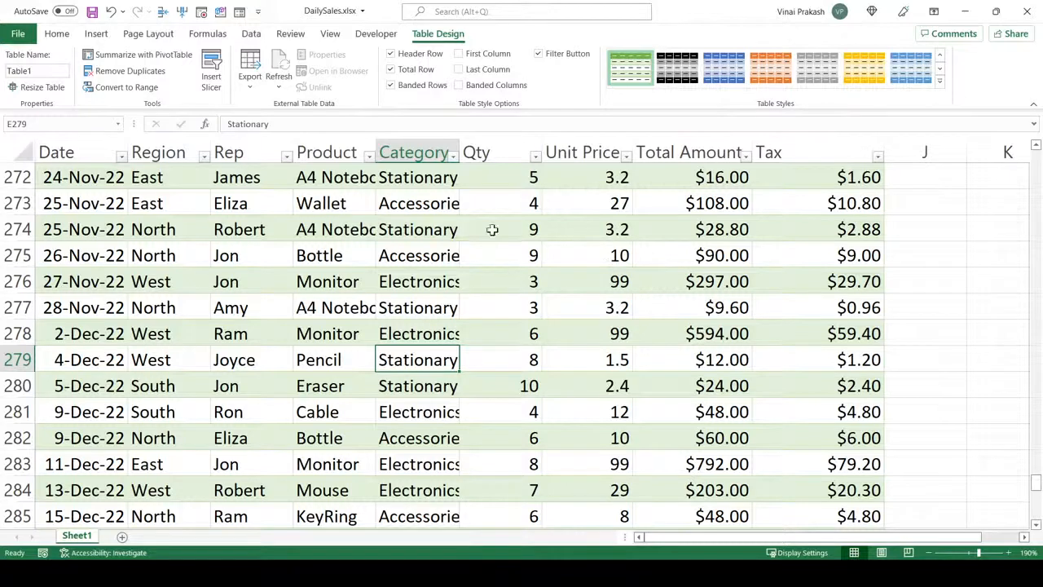
# Step: Insert Category and Rep slicers, move the Category slicer beside the table and shrink it to about 3.55 cm high and 3.34 cm wide
pyautogui.click(436, 255)
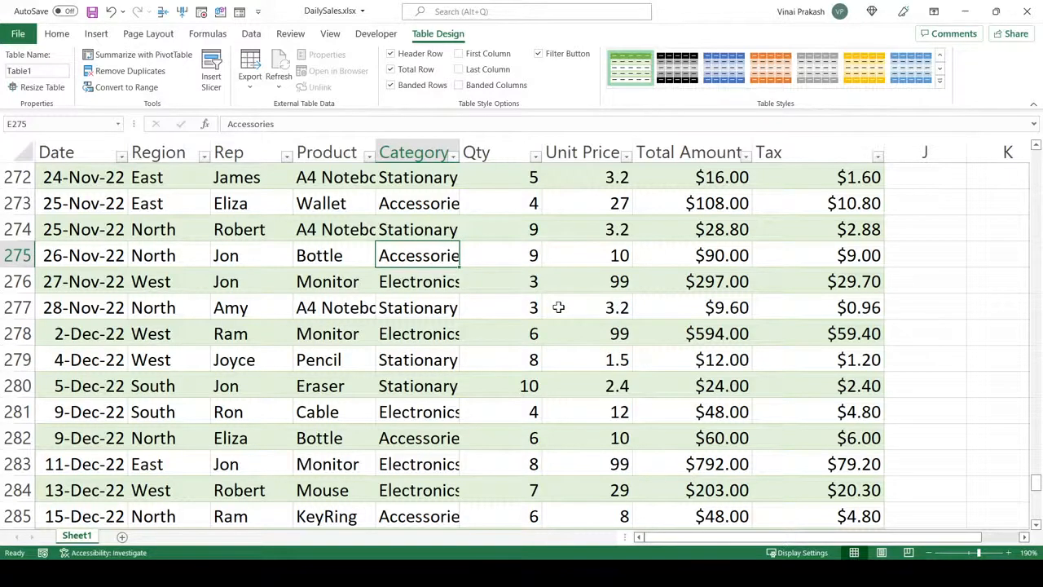
pyautogui.scroll(19, 558, 307)
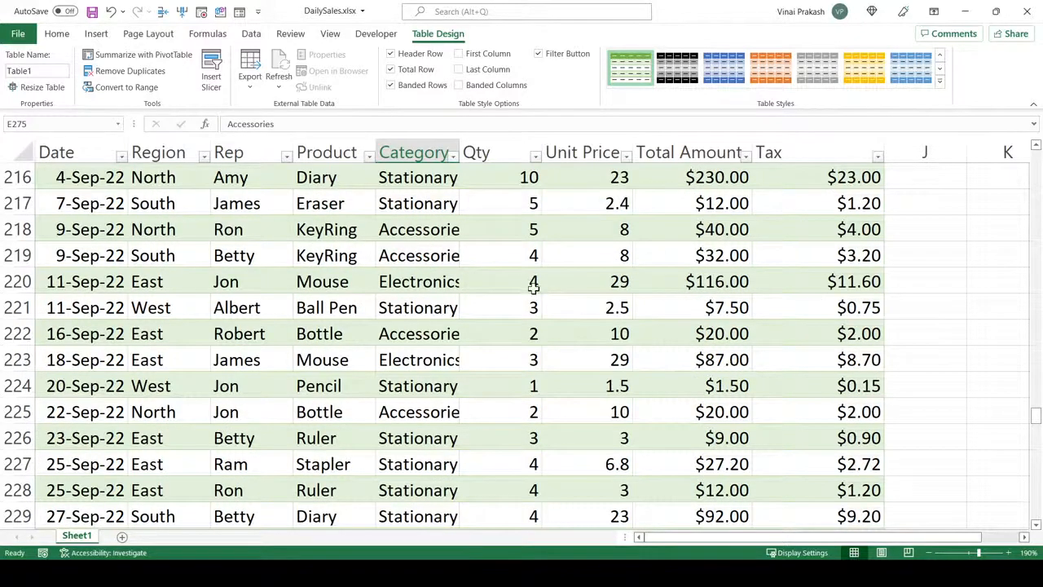
pyautogui.keyDown('ctrl'); pyautogui.scroll(-1, 530, 286); pyautogui.keyUp('ctrl')
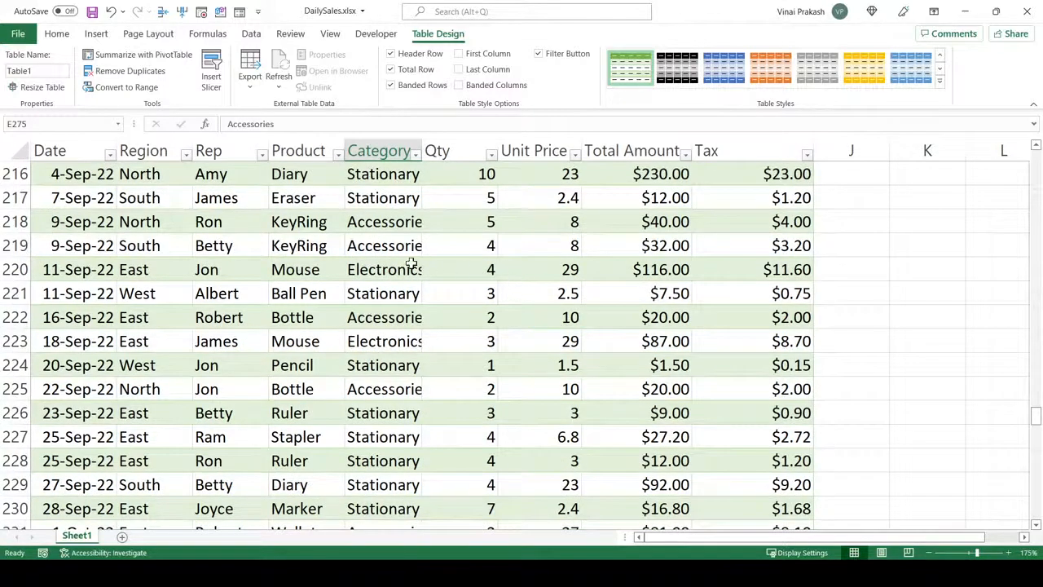
pyautogui.click(214, 71)
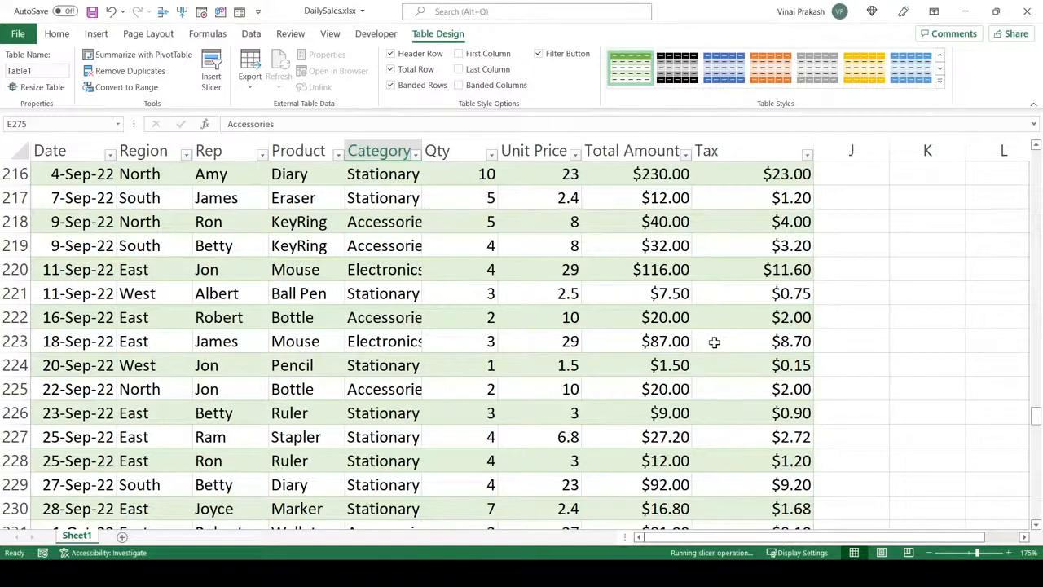
pyautogui.moveTo(561, 209); pyautogui.dragTo(924, 181)
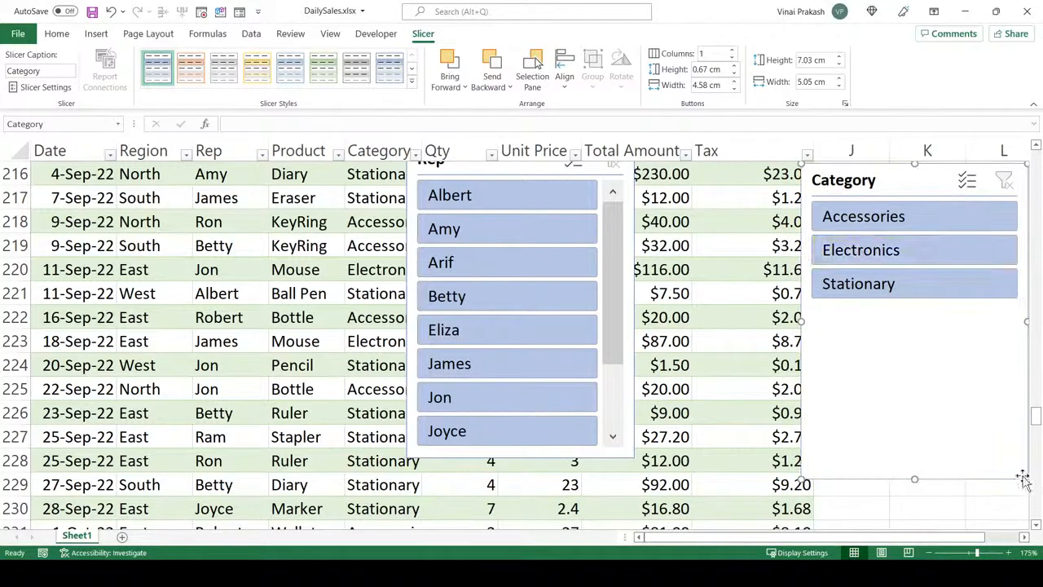
pyautogui.moveTo(1023, 476); pyautogui.dragTo(951, 365)
pyautogui.moveTo(875, 332); pyautogui.dragTo(915, 319)
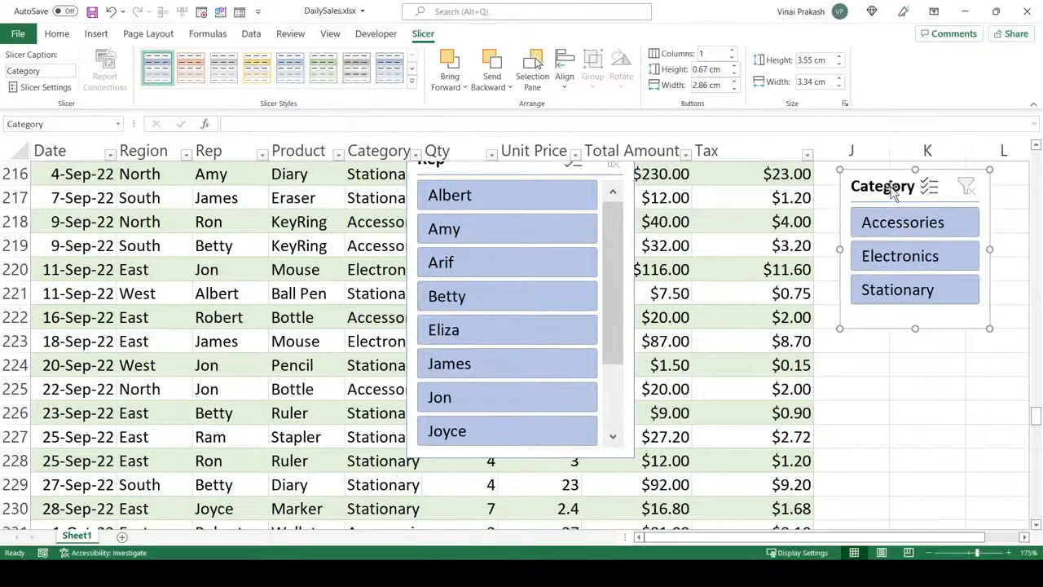
# Step: Delete the Category and Rep slicers
pyautogui.press('Delete')
pyautogui.click(495, 171)
pyautogui.press('Delete')
pyautogui.click(646, 336)
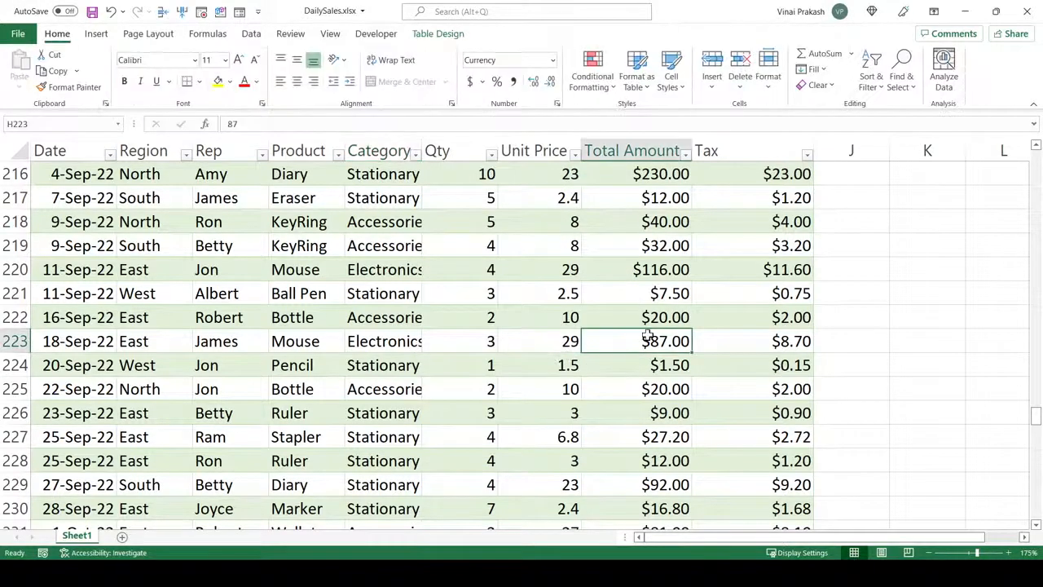
# Step: Insert Region and Category slicers near the table's header row, move the Category slicer beside the Tax column and shorten it to fit its buttons
pyautogui.hotkey('ctrl', 'Up')
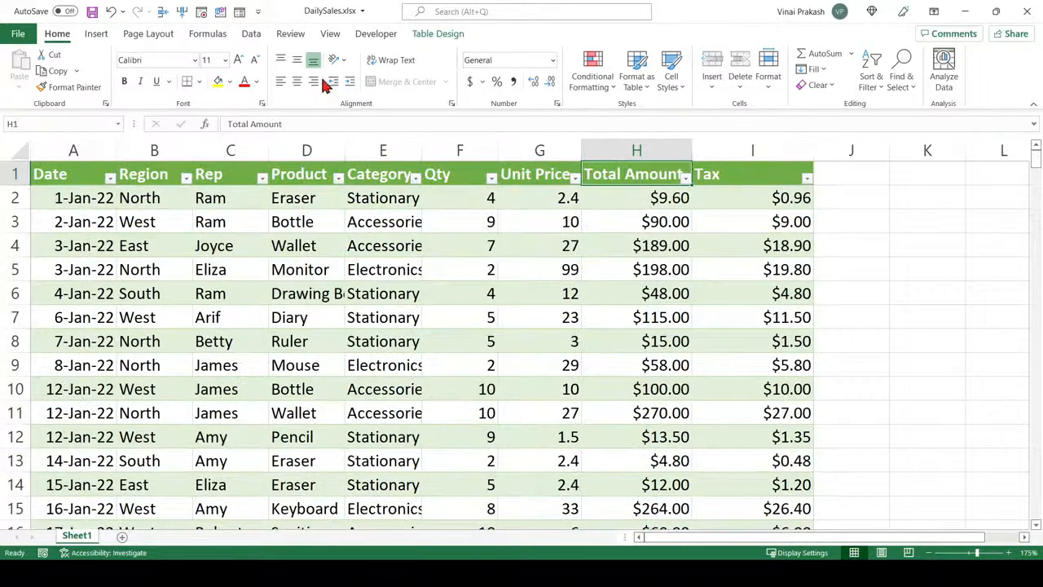
pyautogui.click(426, 33)
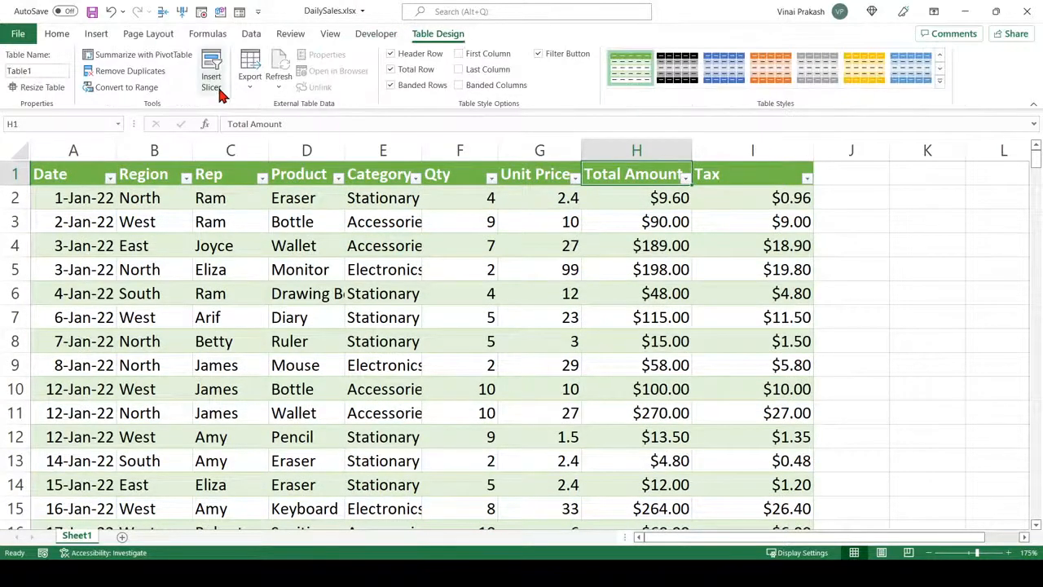
pyautogui.keyDown('ctrl'); pyautogui.scroll(-1, 282, 237); pyautogui.keyUp('ctrl')
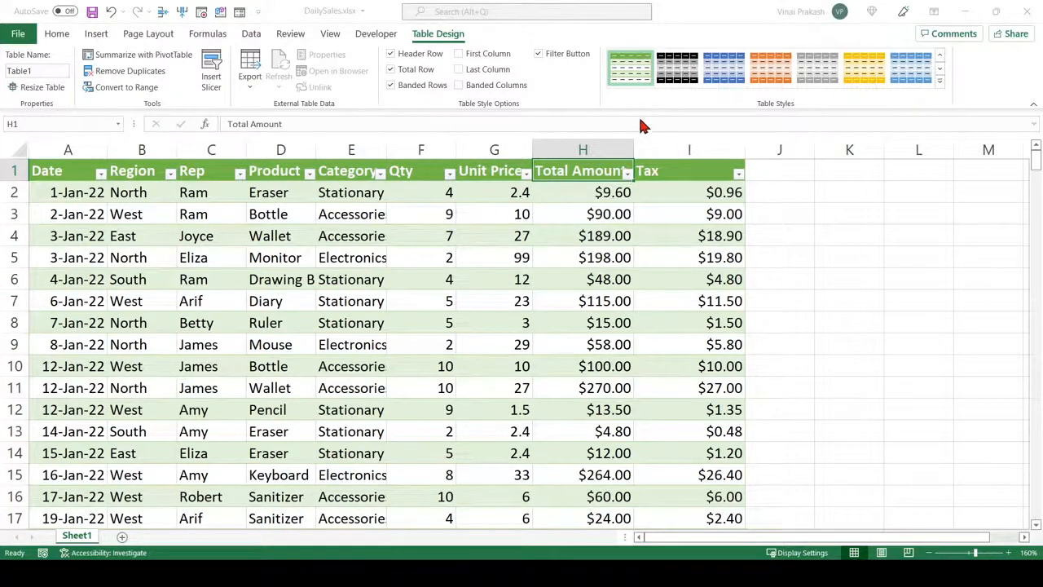
pyautogui.click(696, 351)
pyautogui.moveTo(536, 240); pyautogui.dragTo(862, 182)
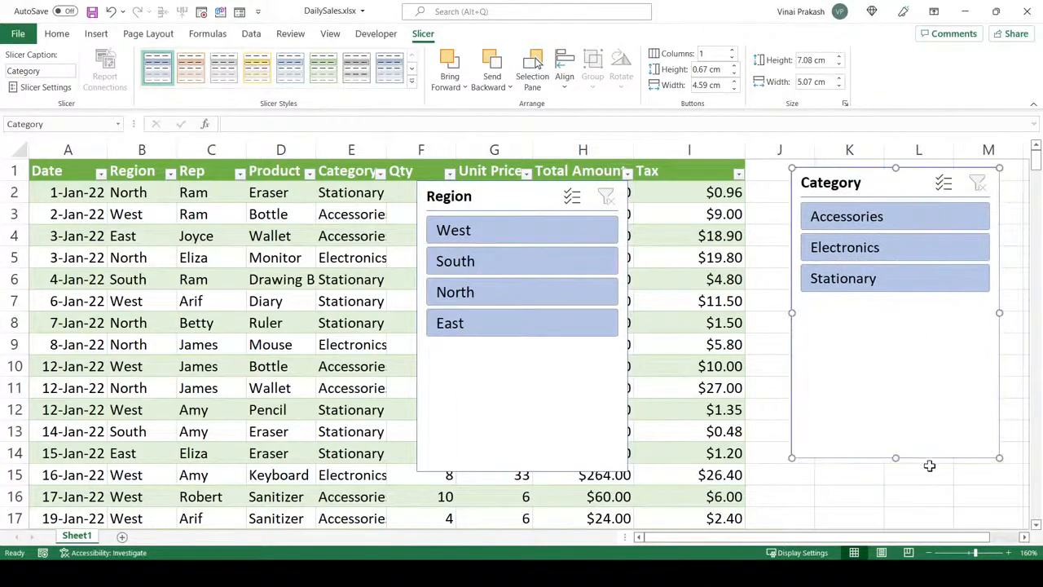
pyautogui.moveTo(894, 457); pyautogui.dragTo(893, 309)
# Step: Shorten the Region slicer to about 4.42 cm high and place it beside the table, below the Category slicer
pyautogui.click(497, 203)
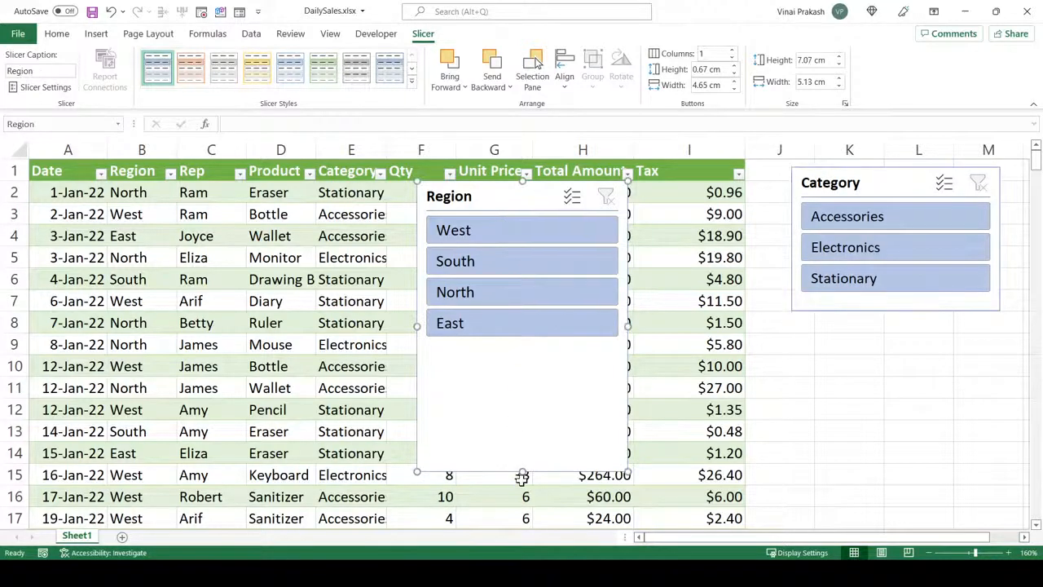
pyautogui.moveTo(522, 471); pyautogui.dragTo(531, 368)
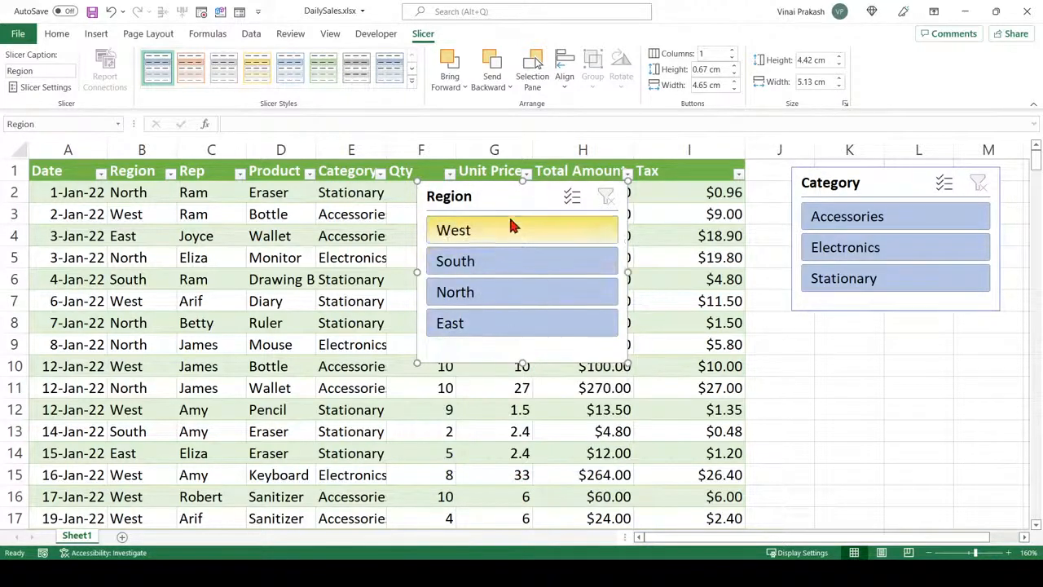
pyautogui.moveTo(514, 193); pyautogui.dragTo(869, 336)
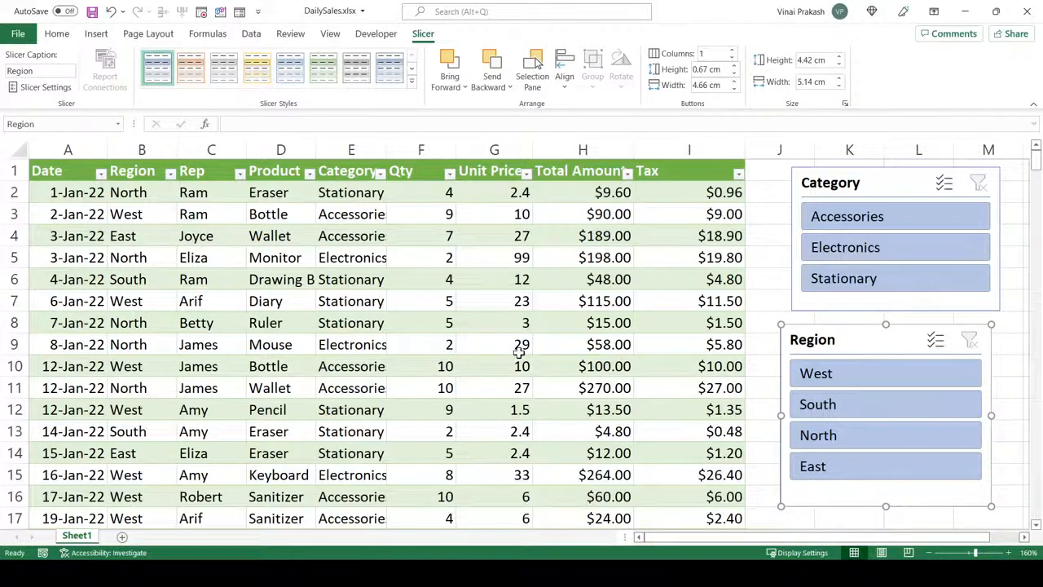
# Step: Filter the table to Electronics in the North region with the Category and Region slicers
pyautogui.click(827, 255)
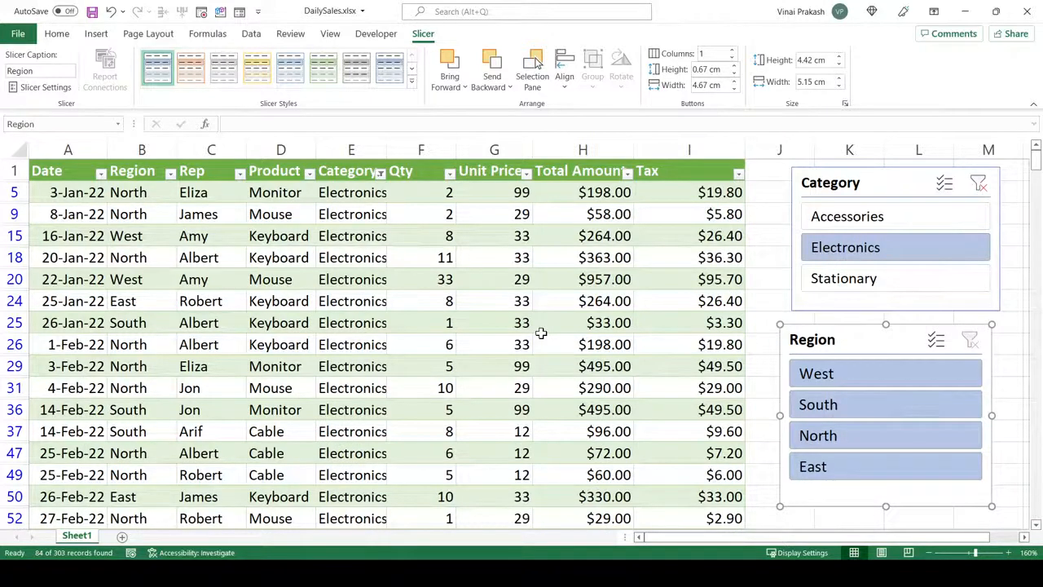
pyautogui.click(911, 436)
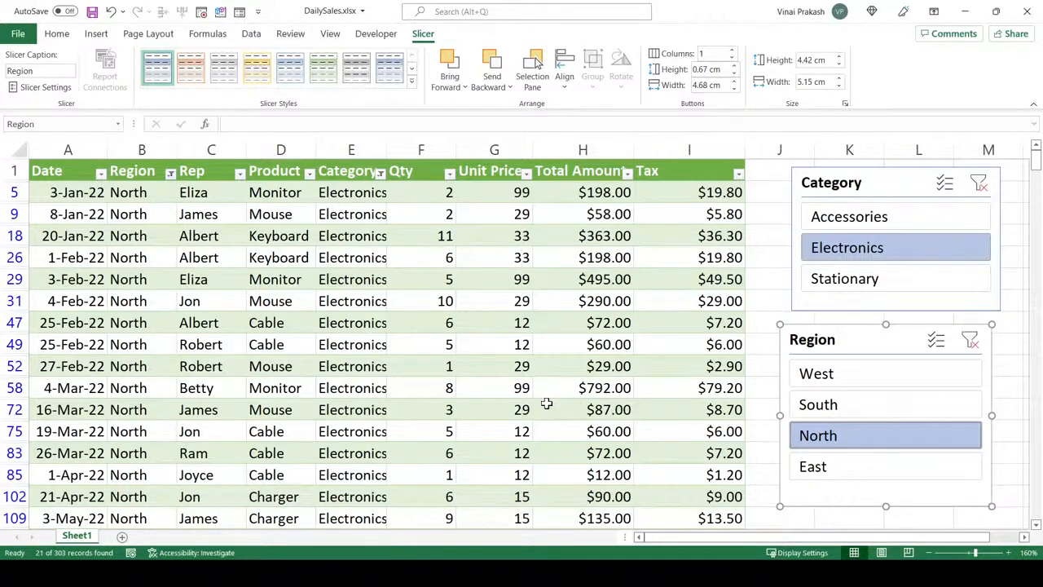
# Step: Review the filtered rows down to the total row and filter the Electronics rows to the East region instead
pyautogui.click(582, 366)
pyautogui.scroll(-1, 598, 393)
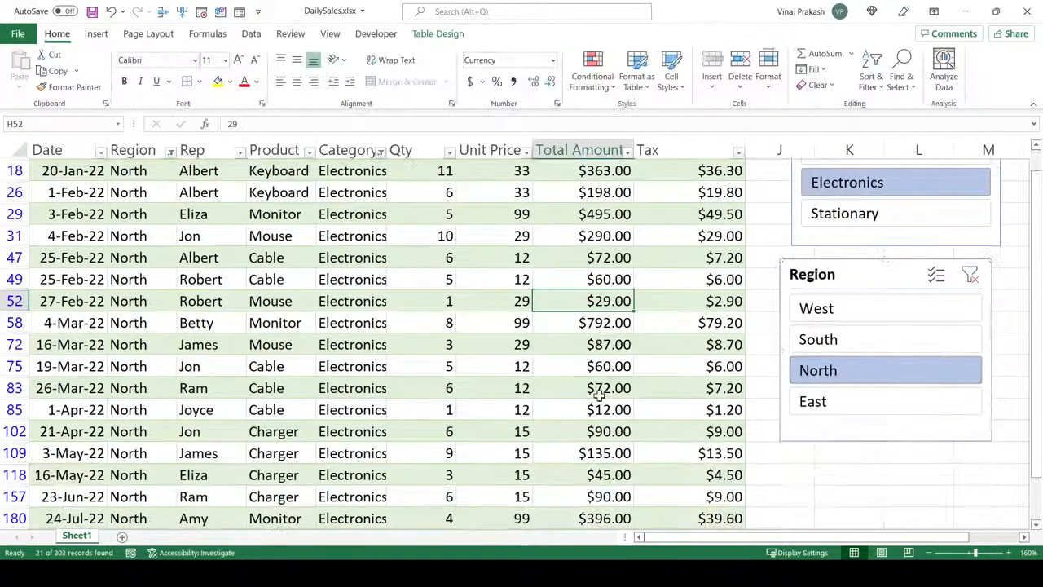
pyautogui.scroll(-2, 601, 407)
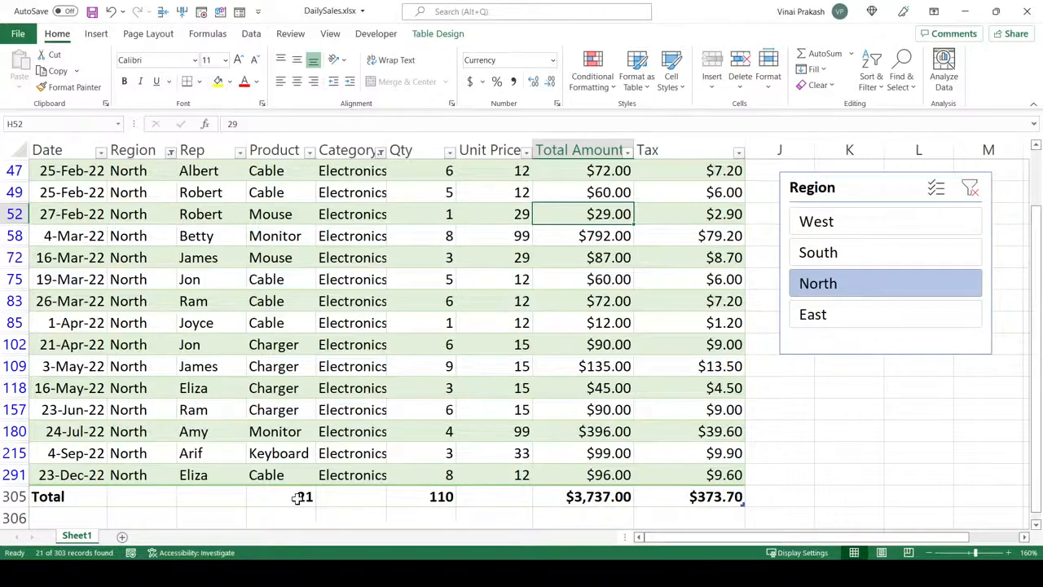
pyautogui.click(839, 318)
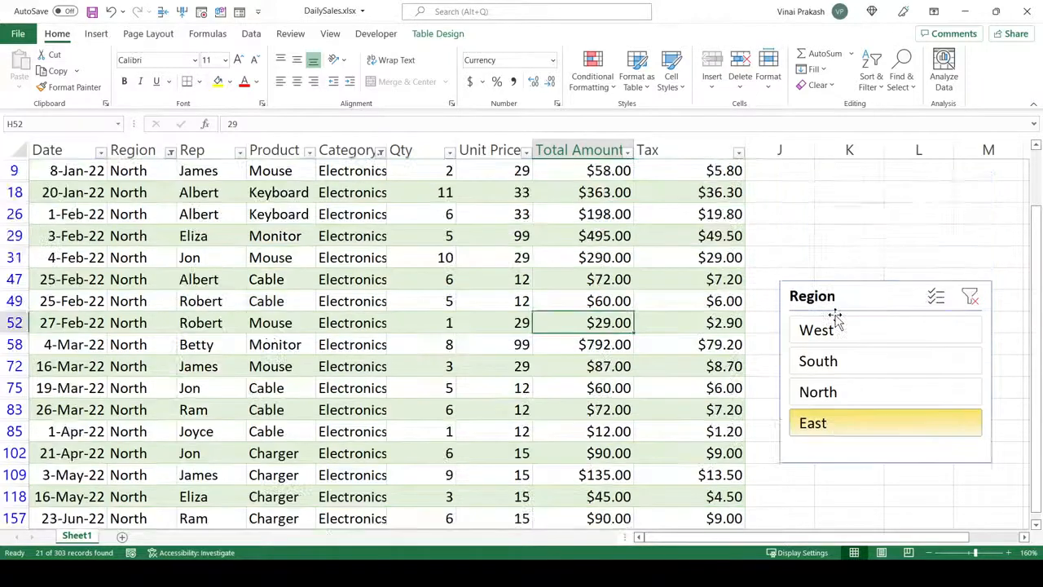
pyautogui.scroll(-1, 477, 465)
pyautogui.scroll(-3, 477, 465)
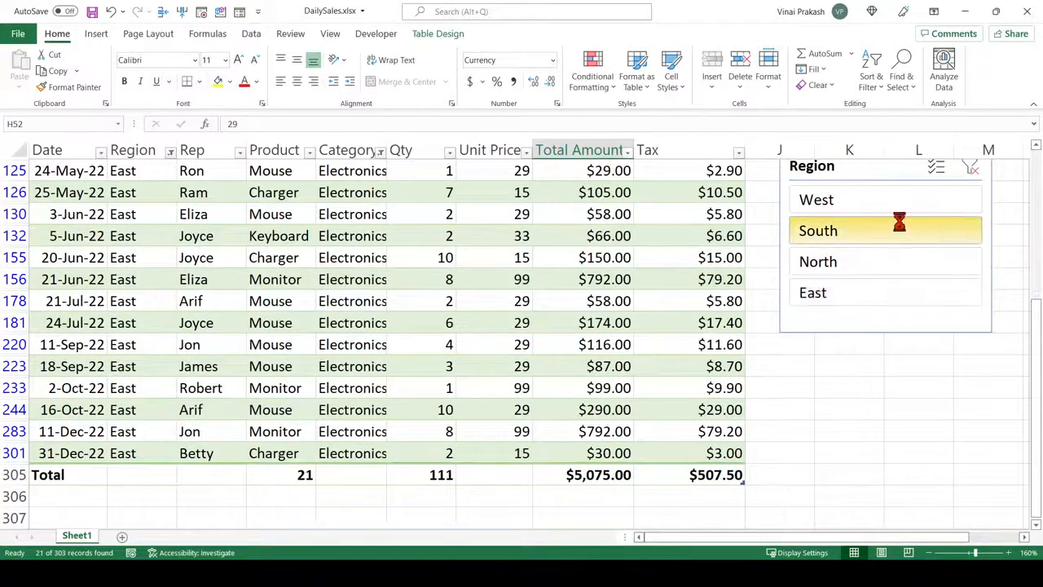
# Step: Switch the Region slicer to South and then to West, checking the table's total row for each region
pyautogui.click(900, 229)
pyautogui.scroll(2, 863, 244)
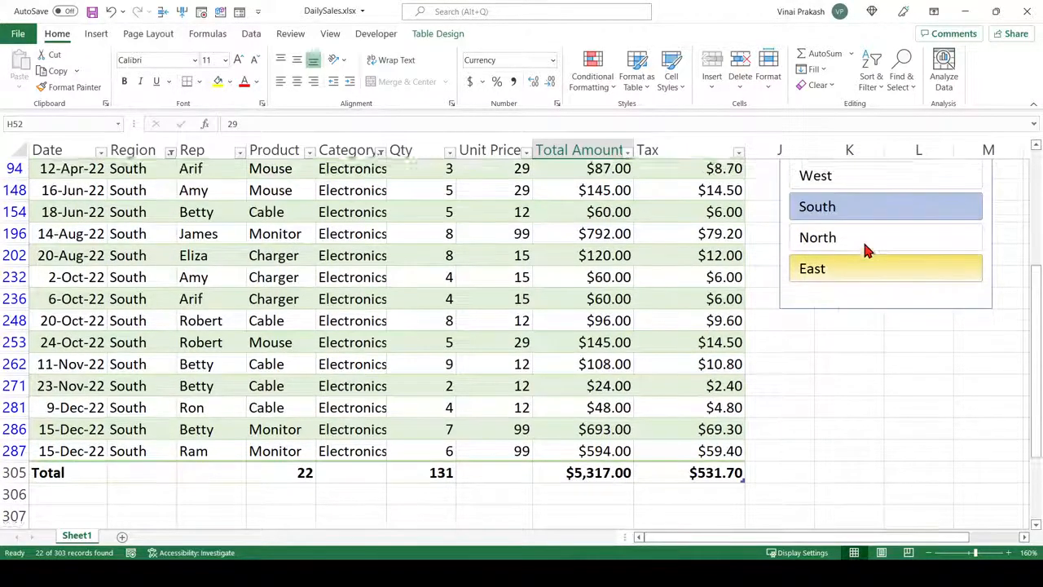
pyautogui.click(845, 185)
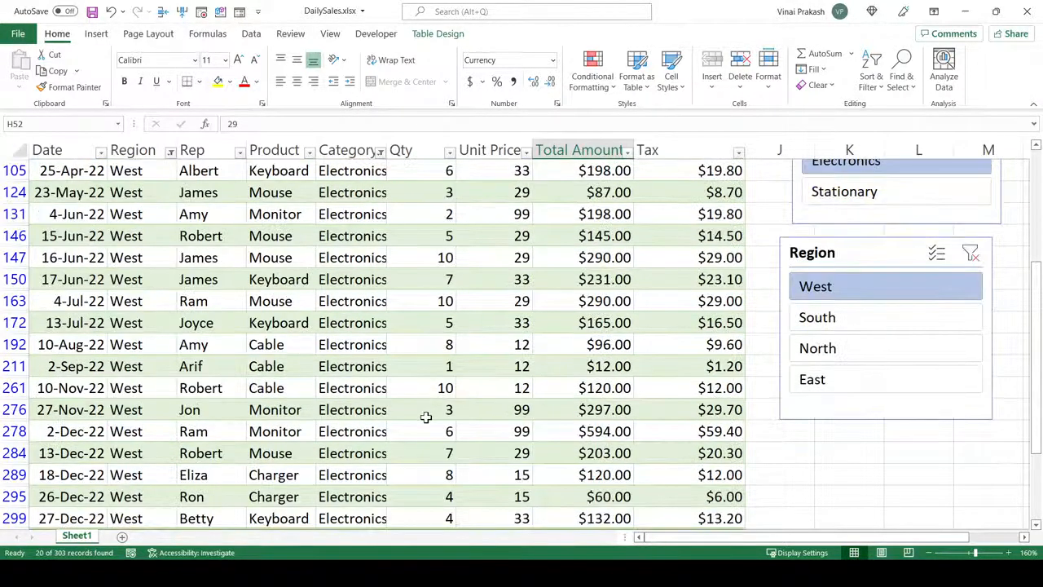
pyautogui.scroll(-3, 426, 415)
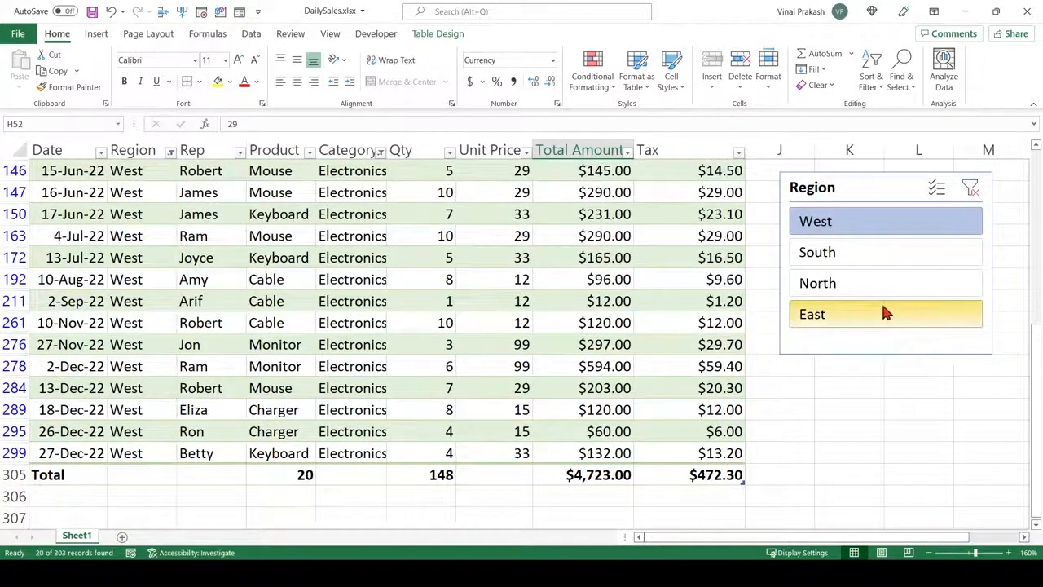
pyautogui.scroll(2, 887, 311)
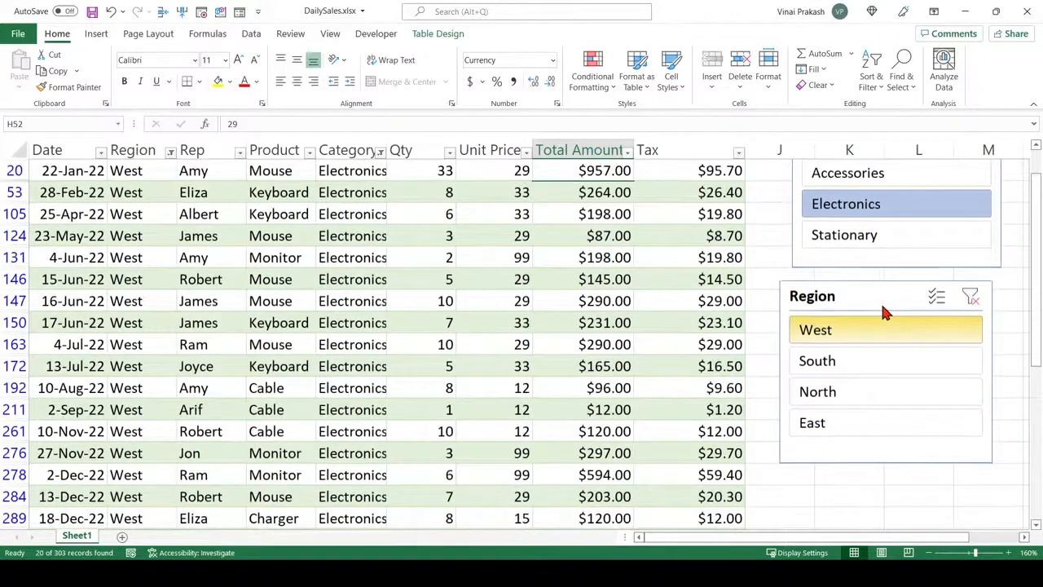
# Step: Filter the Category slicer to Accessories, check the West totals, and switch the Region slicer to East
pyautogui.click(862, 177)
pyautogui.scroll(-2, 440, 473)
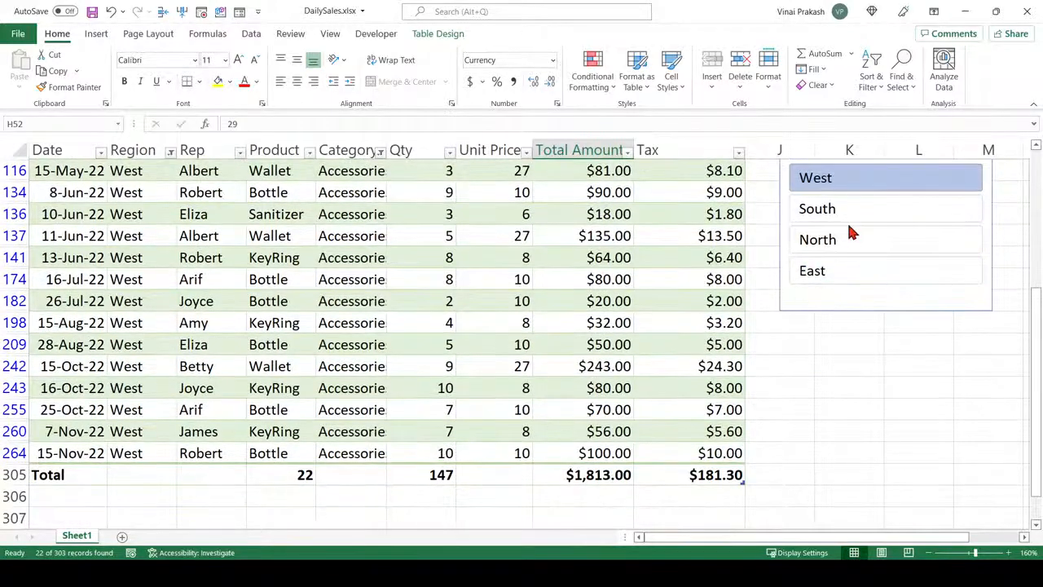
pyautogui.scroll(1, 848, 310)
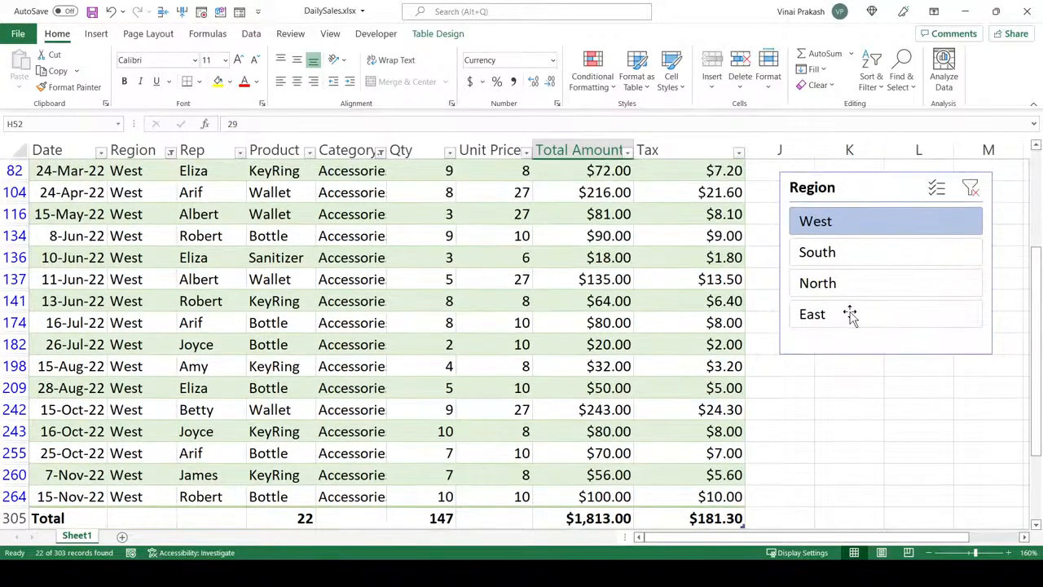
pyautogui.click(845, 321)
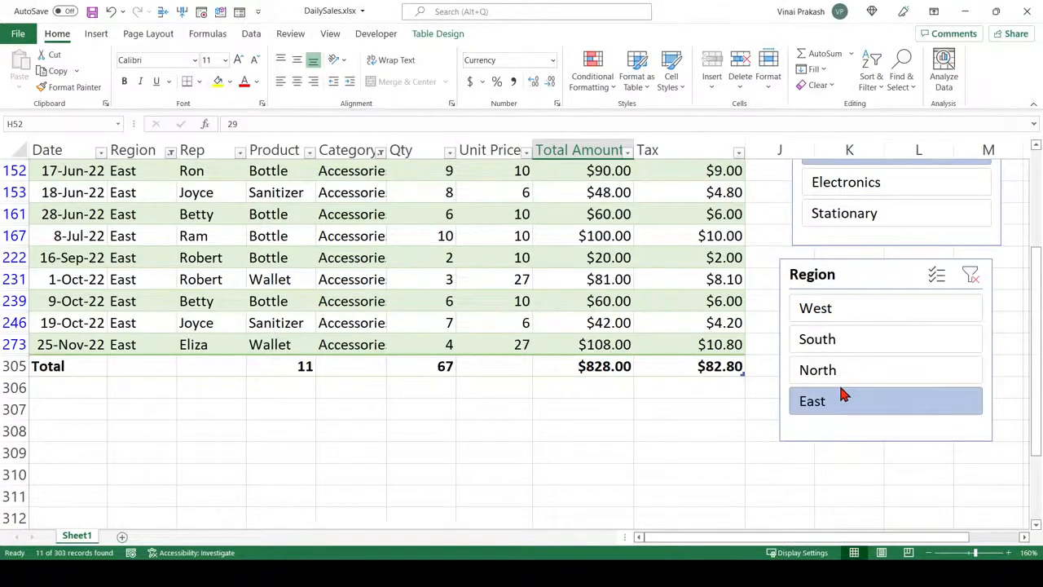
pyautogui.scroll(1, 843, 395)
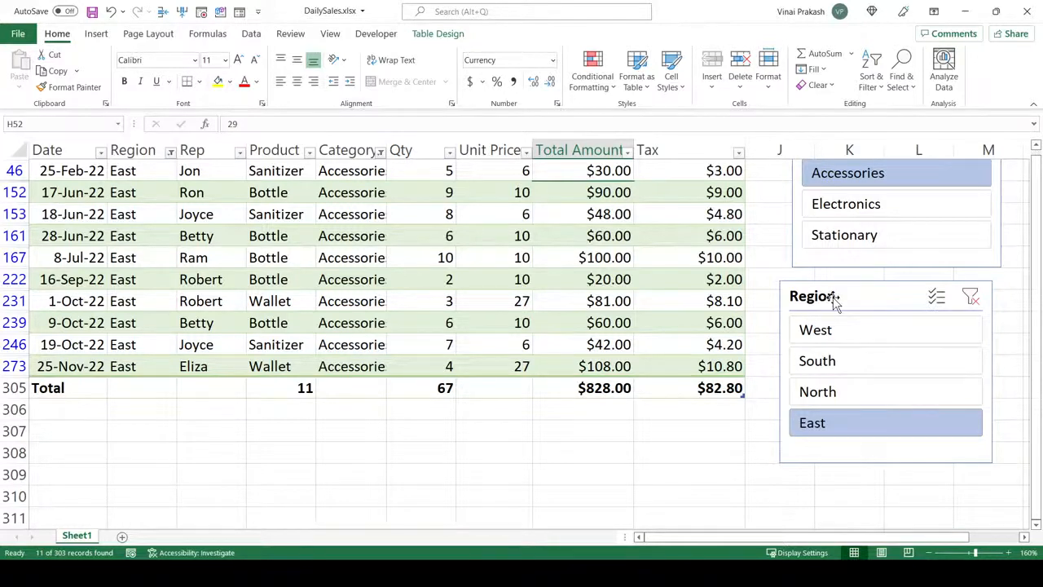
# Step: Clear the filters on both the Region and Category slicers to show all sales rows
pyautogui.click(971, 299)
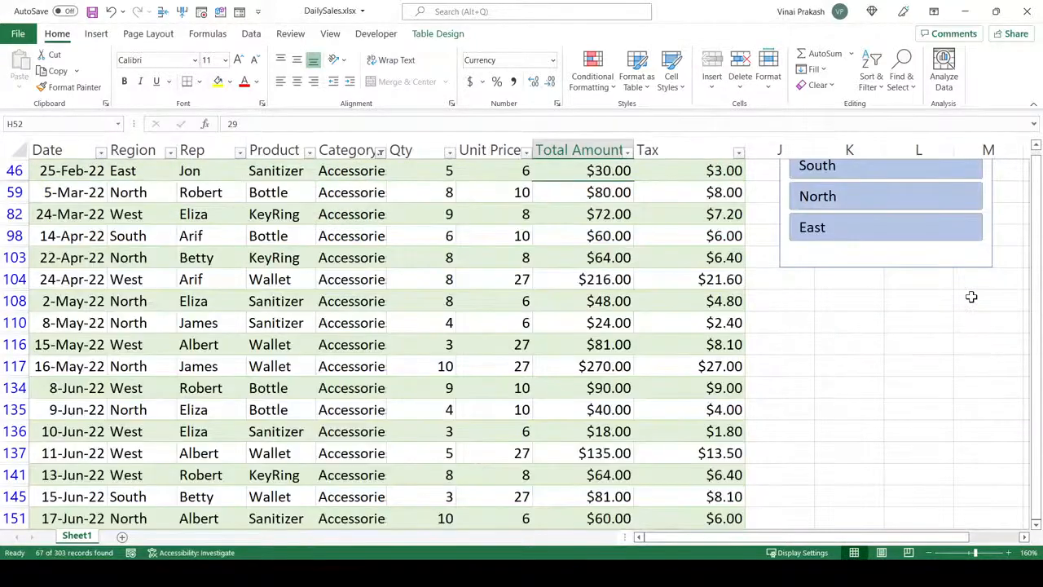
pyautogui.scroll(1, 935, 344)
pyautogui.scroll(3, 936, 342)
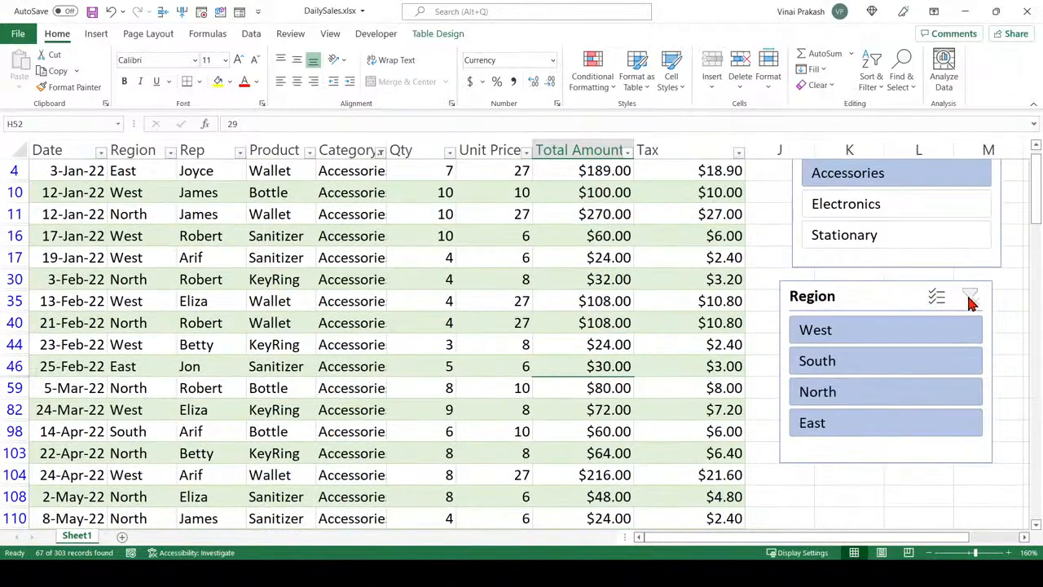
pyautogui.scroll(1, 996, 257)
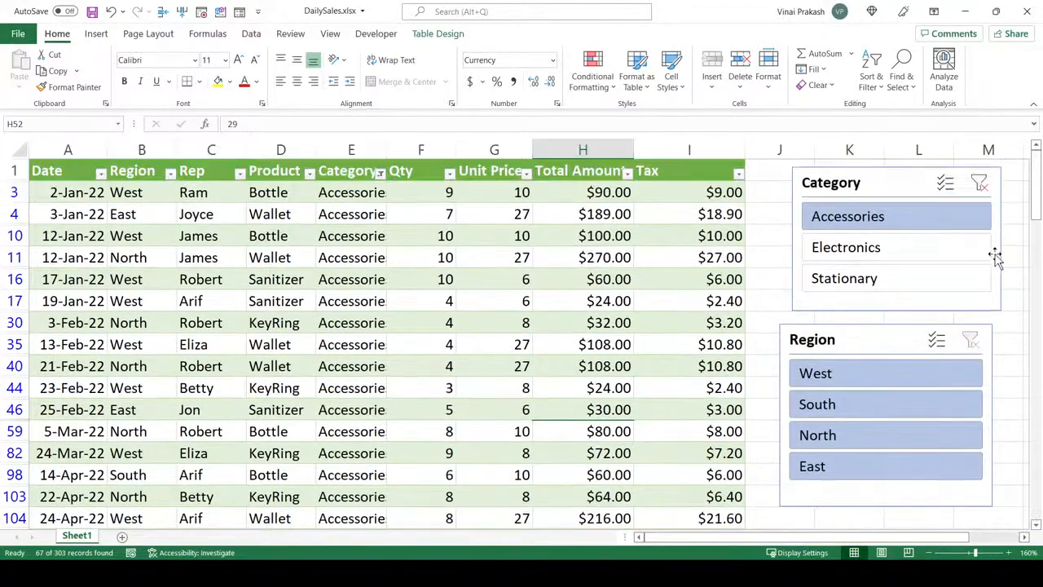
pyautogui.click(981, 188)
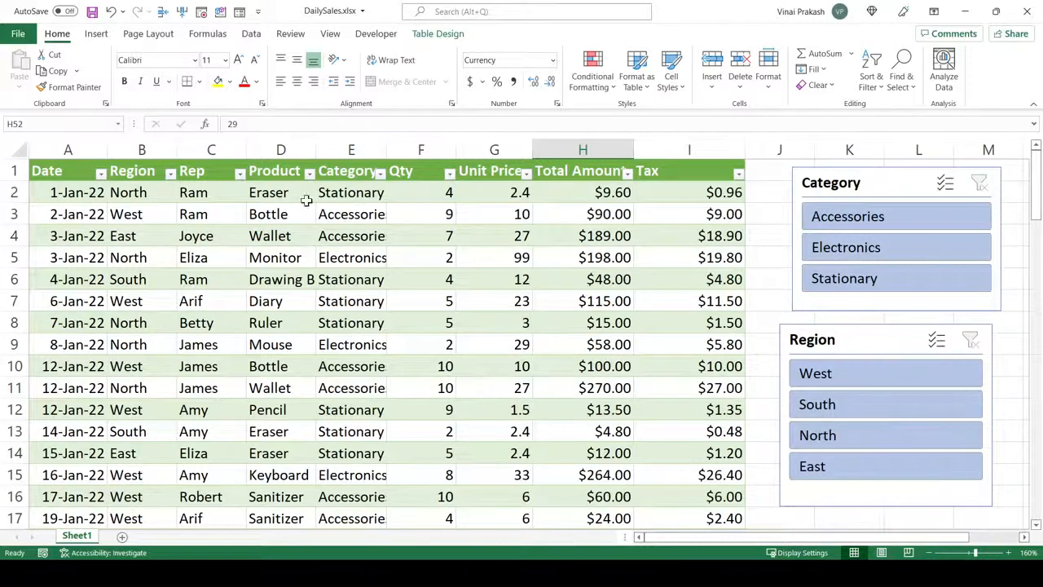
# Step: Rename the sales table to SalesTable
pyautogui.click(280, 279)
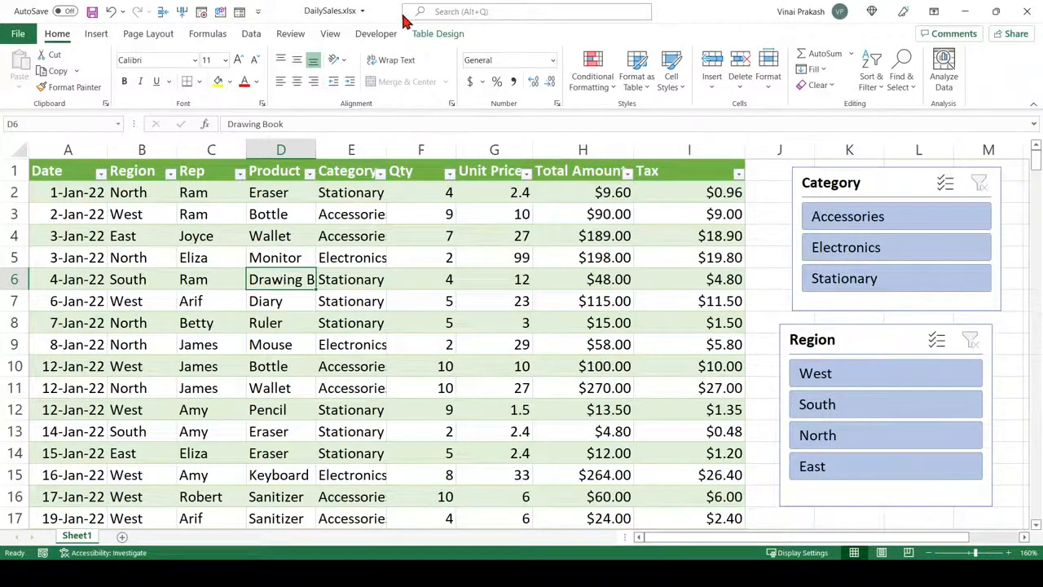
pyautogui.click(431, 34)
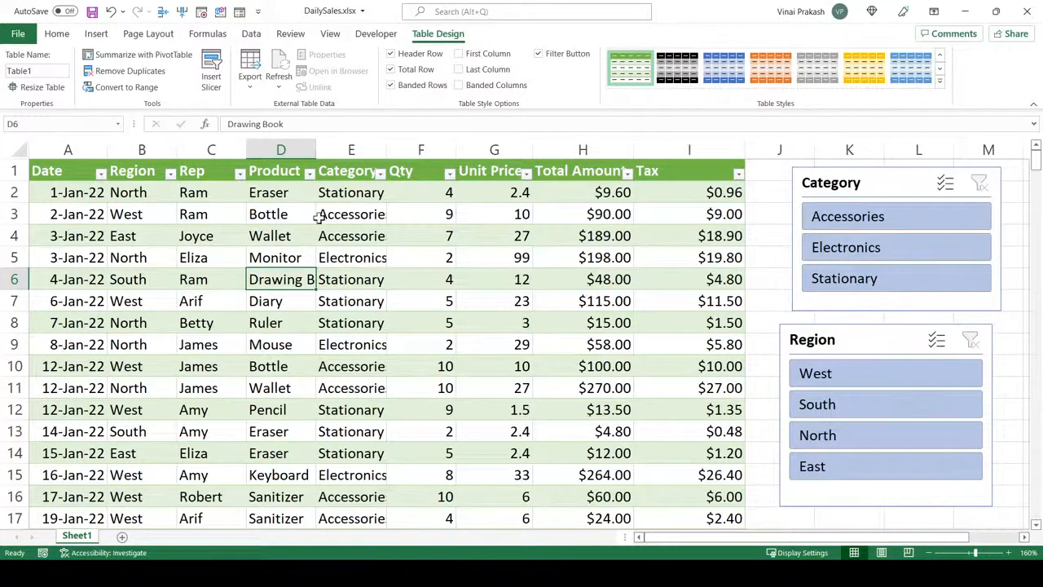
pyautogui.click(46, 72)
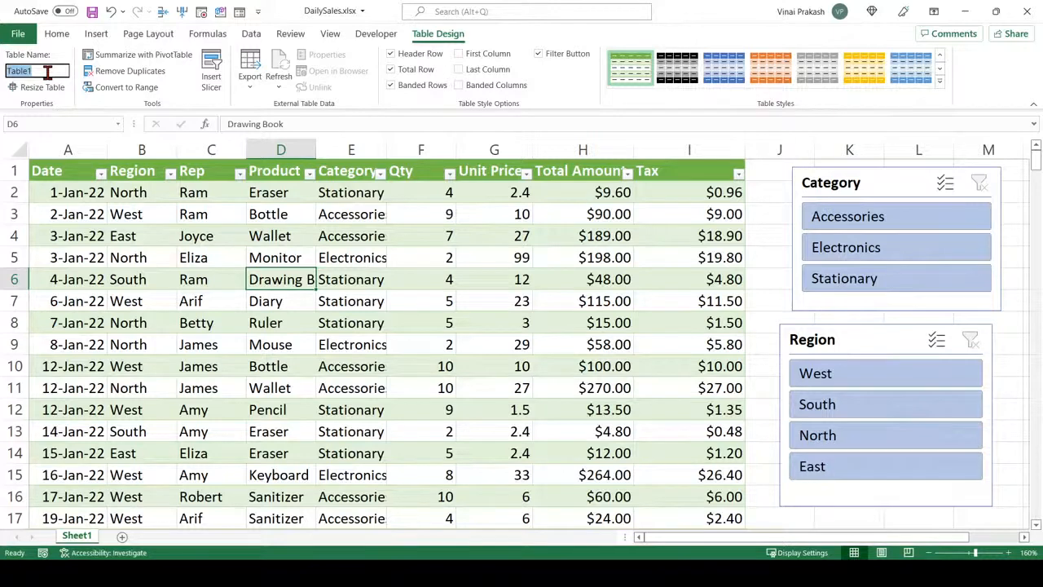
pyautogui.write('Sales')
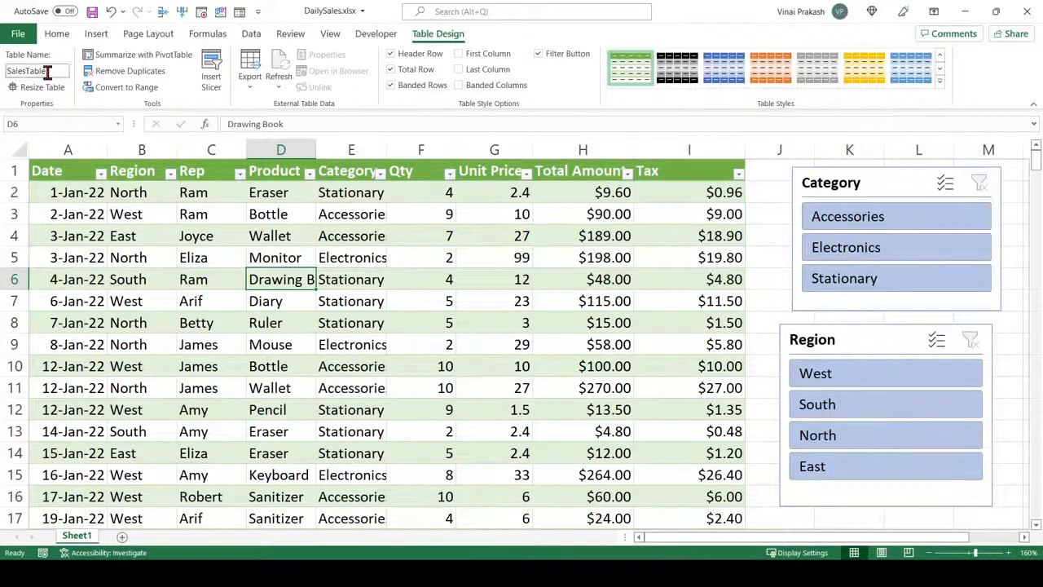
pyautogui.click(381, 235)
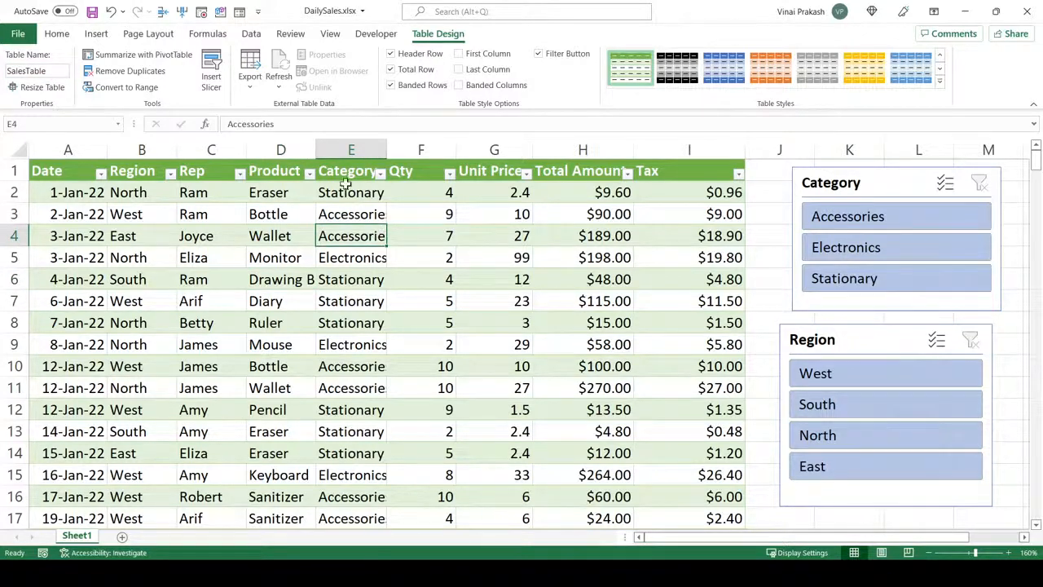
# Step: Insert a PivotTable from SalesTable on a new worksheet and enlarge the sheet's zoom to 175%
pyautogui.click(100, 36)
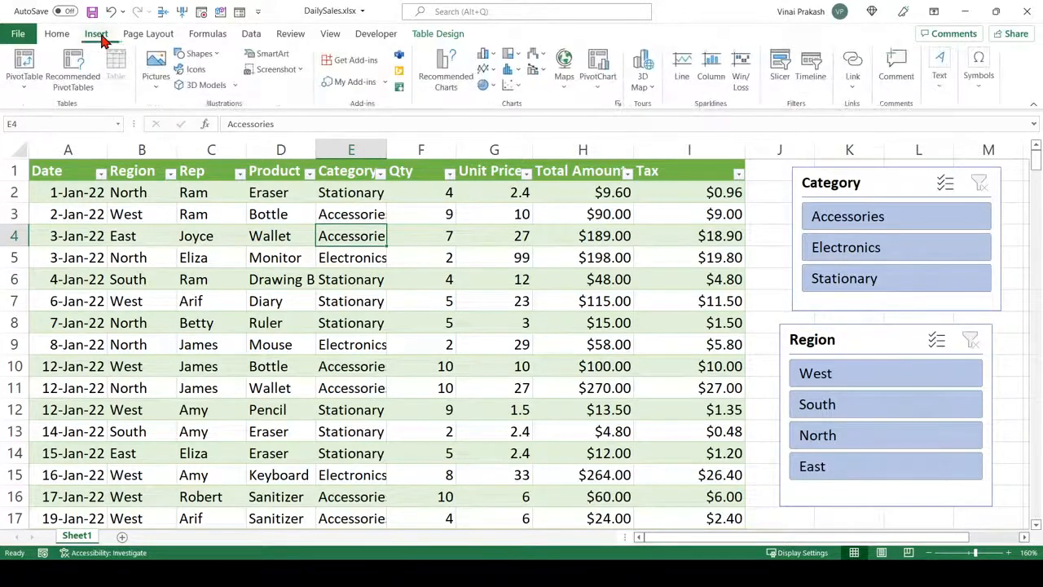
pyautogui.click(22, 66)
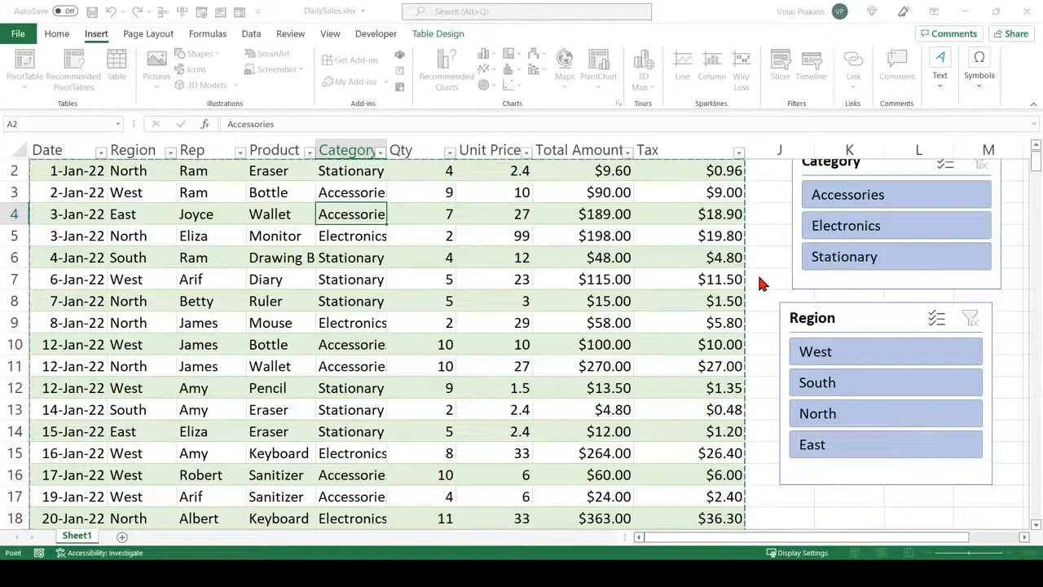
pyautogui.press('Escape')
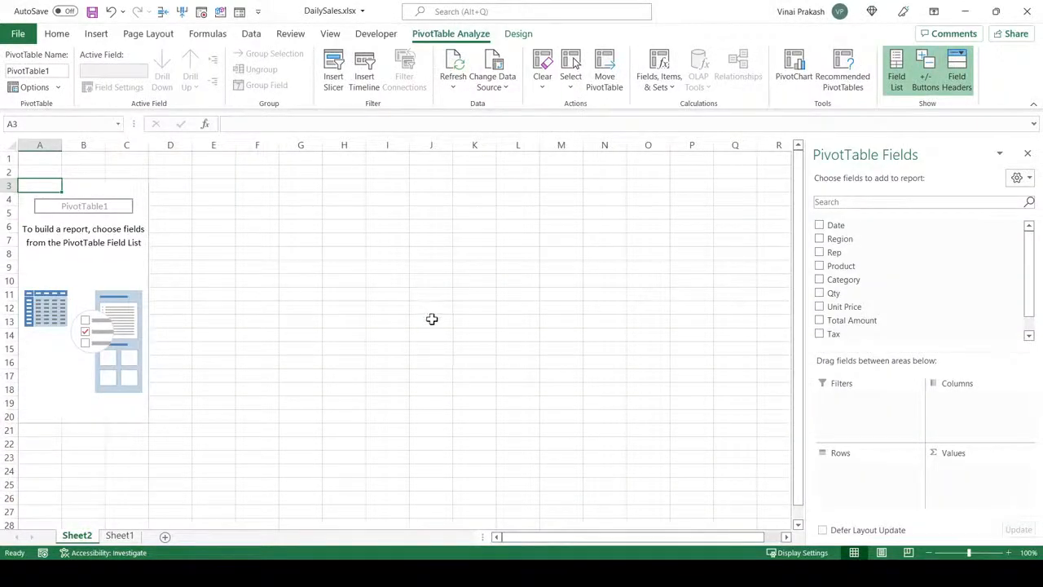
pyautogui.scroll(5, 427, 319)
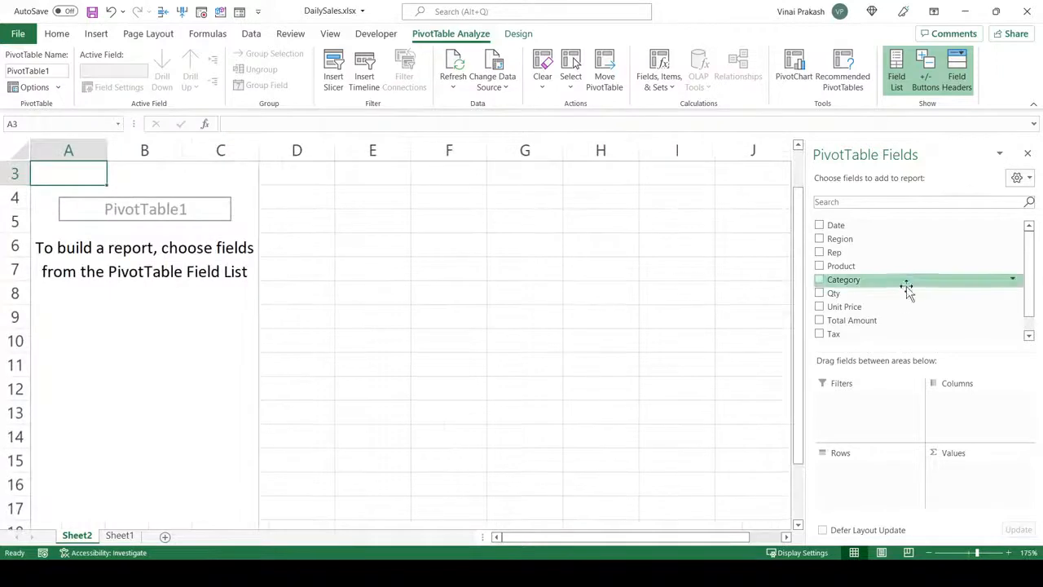
# Step: Build the PivotTable with Region as rows, Category as columns and the sum of Total Amount as values
pyautogui.click(820, 239)
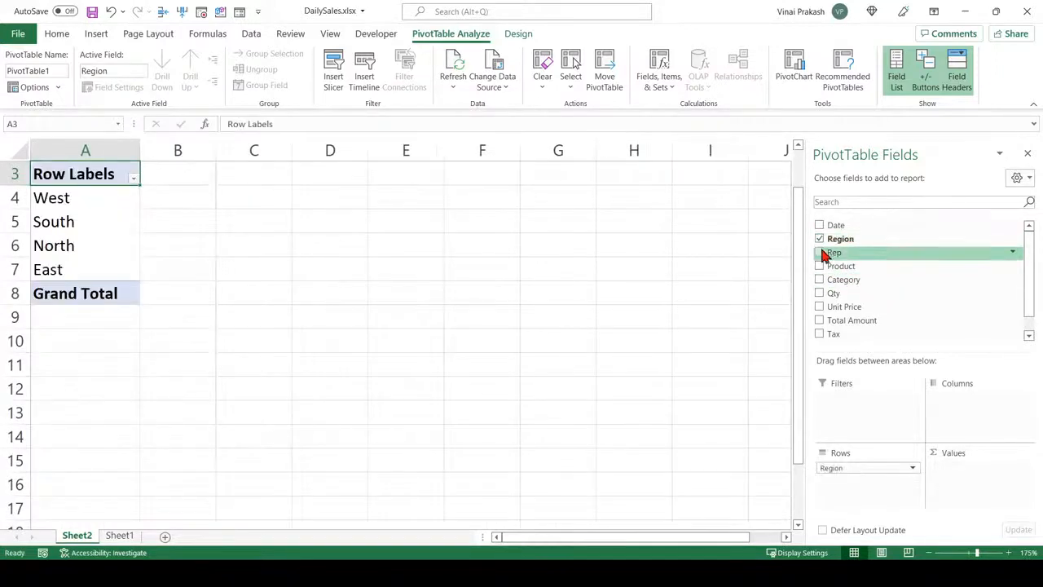
pyautogui.moveTo(866, 290); pyautogui.dragTo(957, 415)
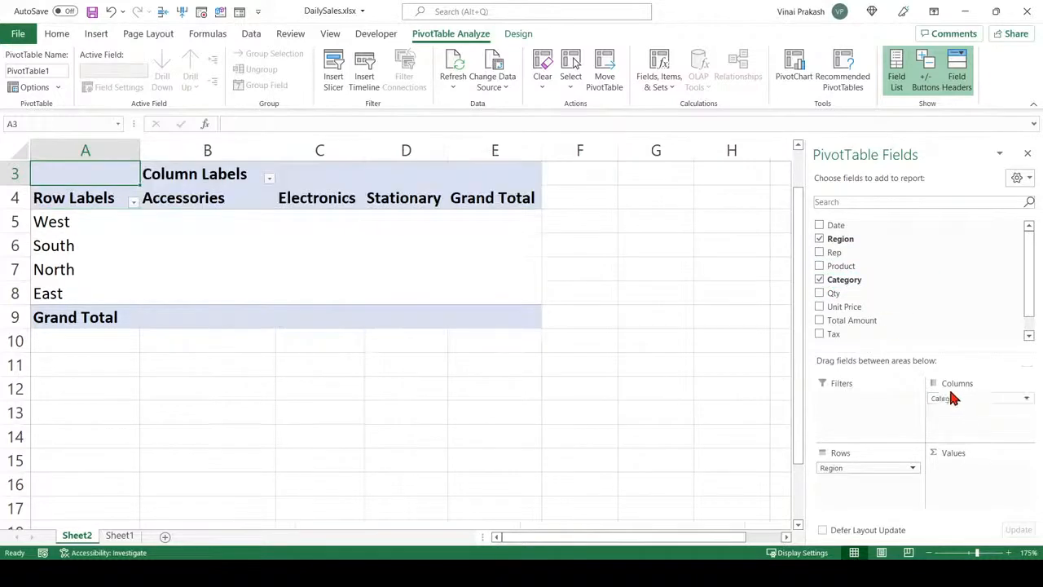
pyautogui.click(819, 322)
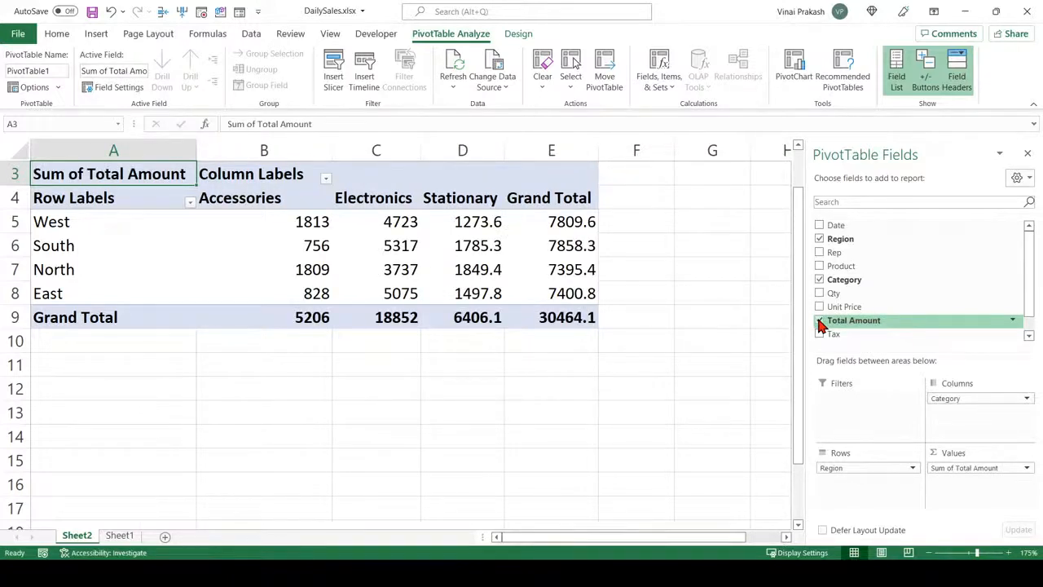
pyautogui.click(370, 252)
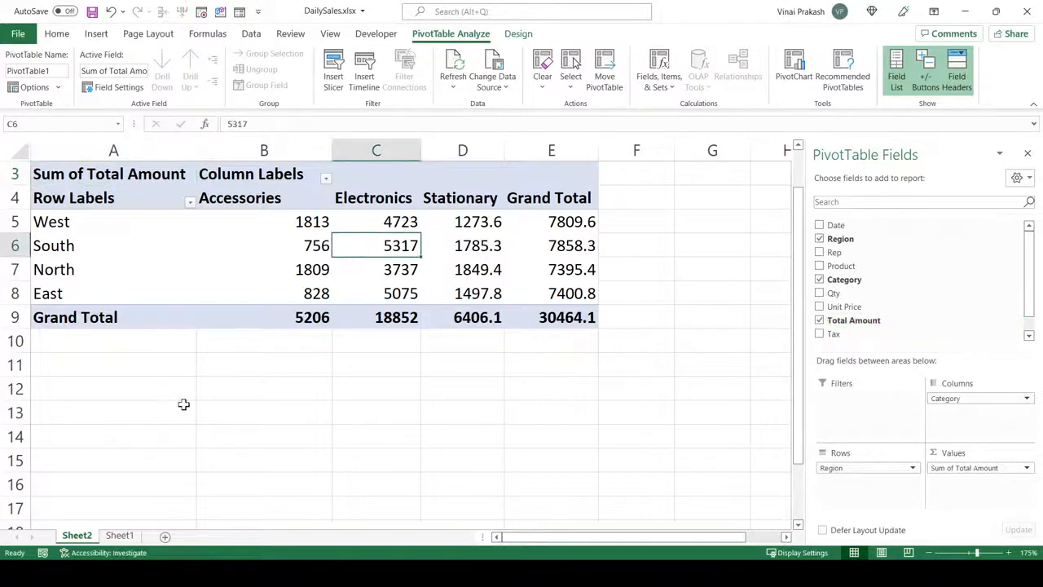
# Step: On Sheet1, set the Total Amount cells H6 to H9 to 100, 200, 300 and 500
pyautogui.click(119, 536)
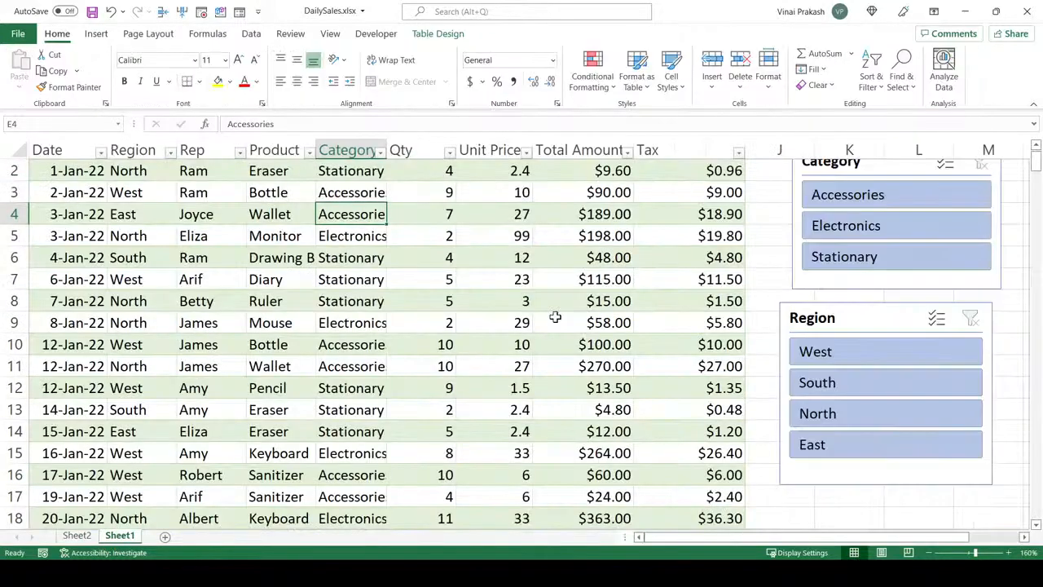
pyautogui.click(446, 258)
pyautogui.click(580, 257)
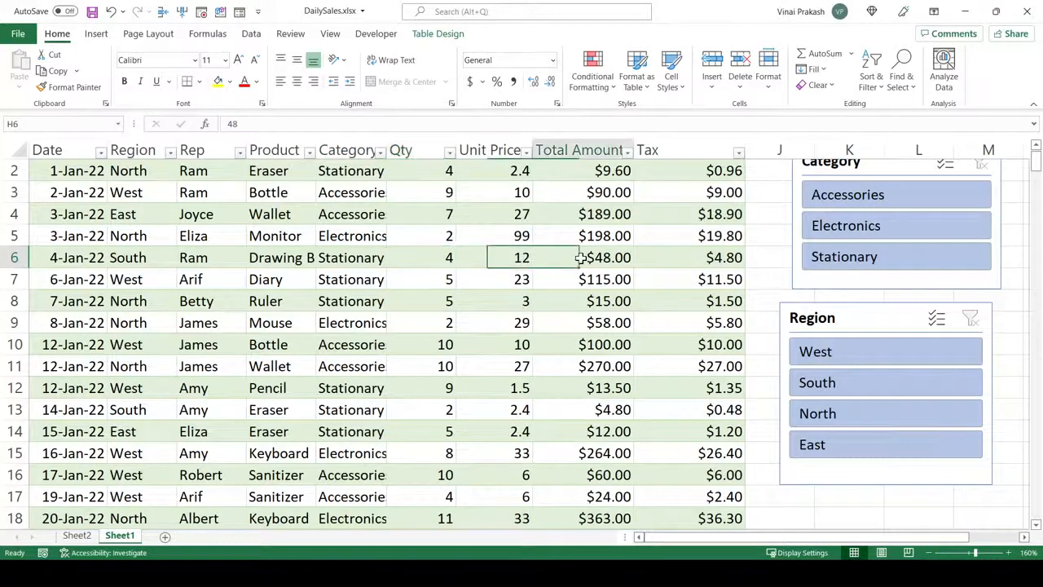
pyautogui.press('F2')
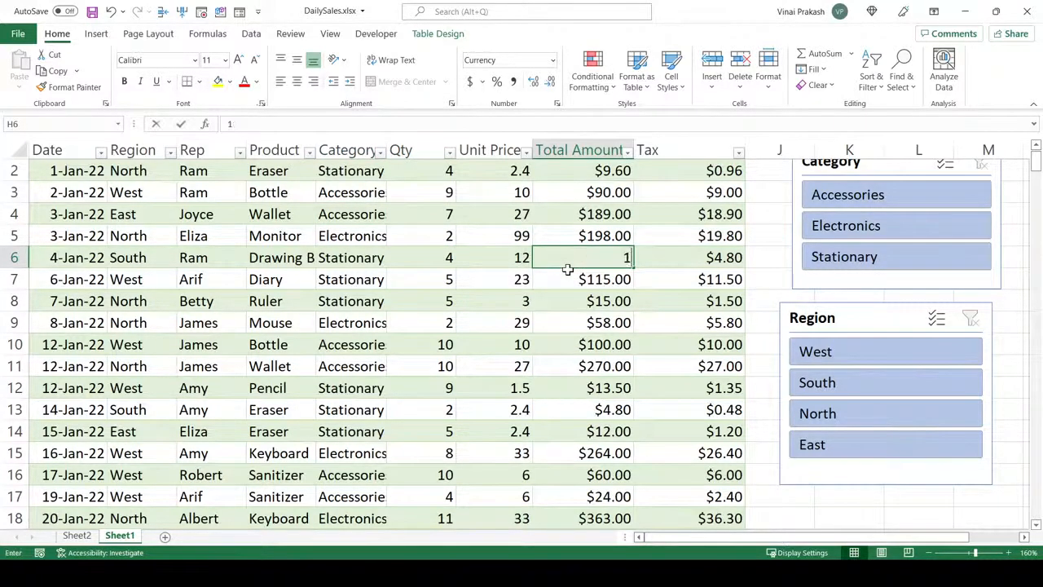
pyautogui.press('BackSpace')
pyautogui.press('BackSpace')
pyautogui.write('100')
pyautogui.press('Return')
pyautogui.write('200')
pyautogui.press('Return')
pyautogui.write('300')
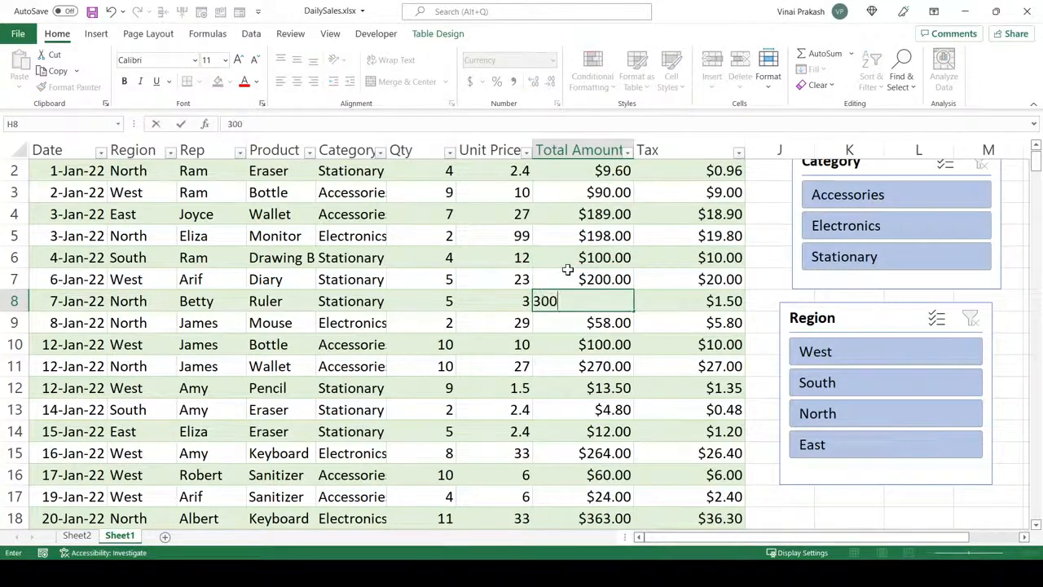
pyautogui.press('Return')
pyautogui.write('500')
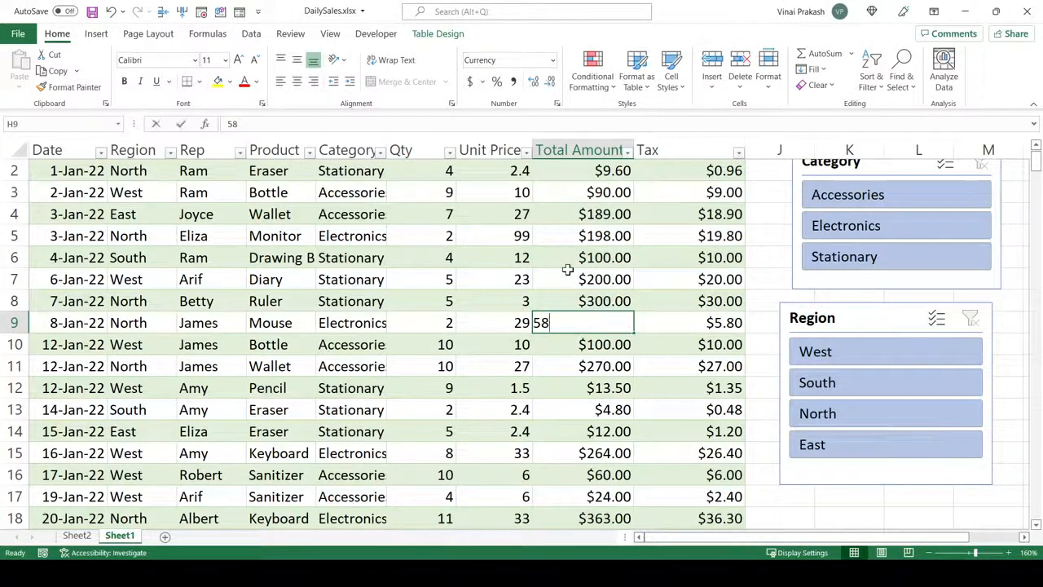
pyautogui.press('Return')
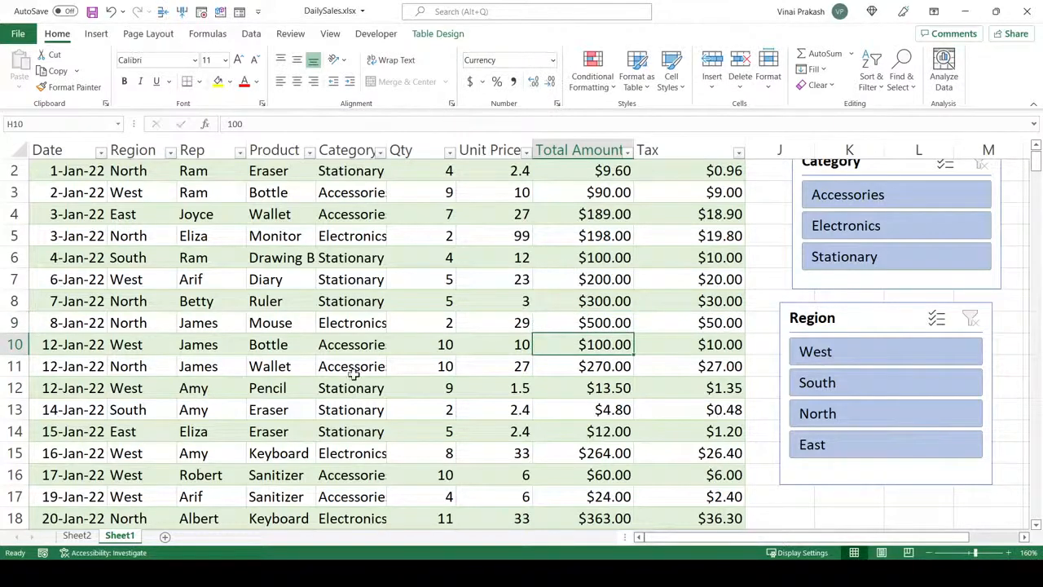
# Step: Refresh the PivotTable on Sheet2 to include the changed Total Amount values
pyautogui.click(78, 536)
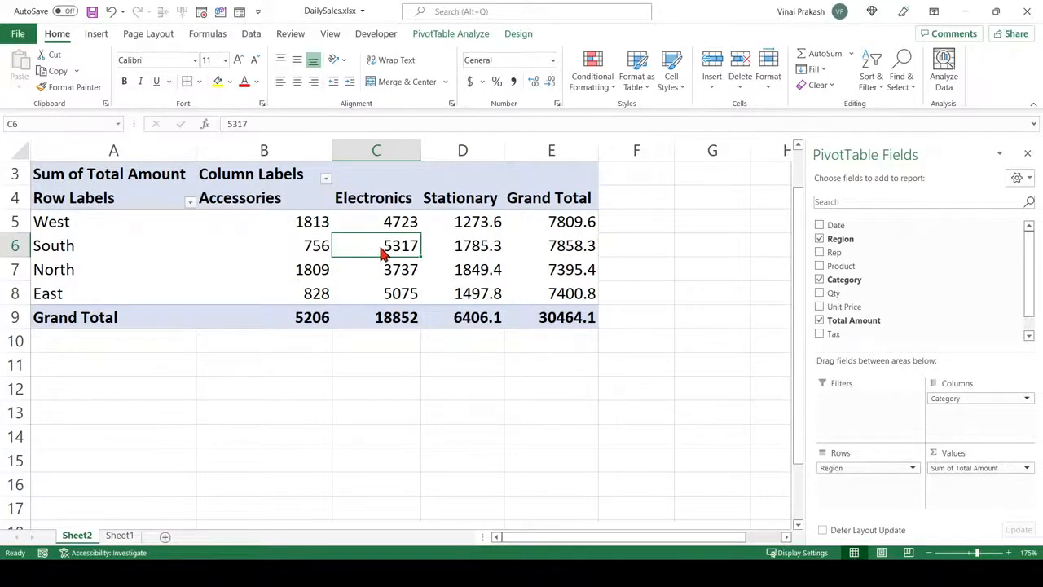
pyautogui.click(429, 320)
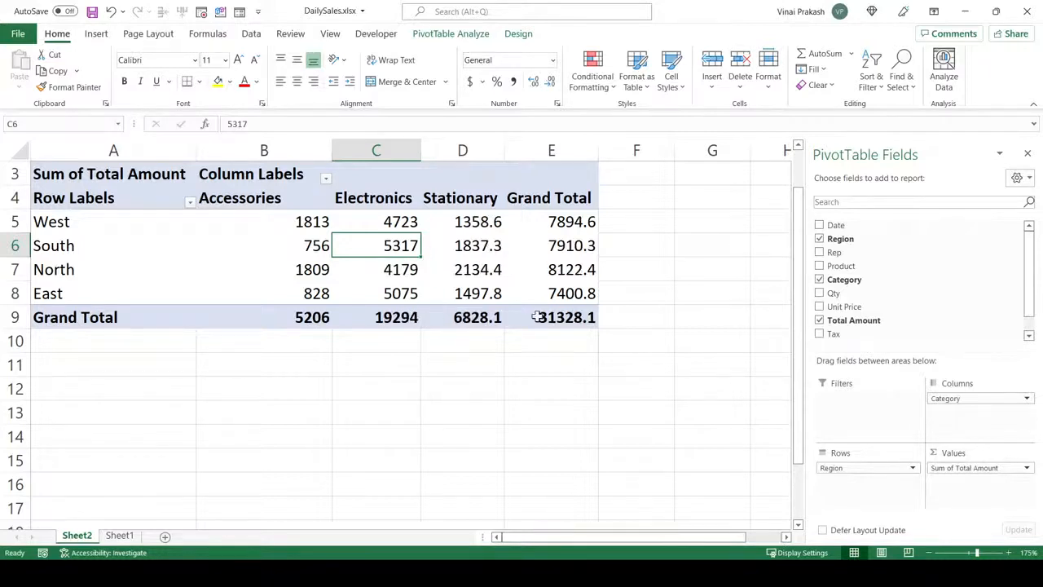